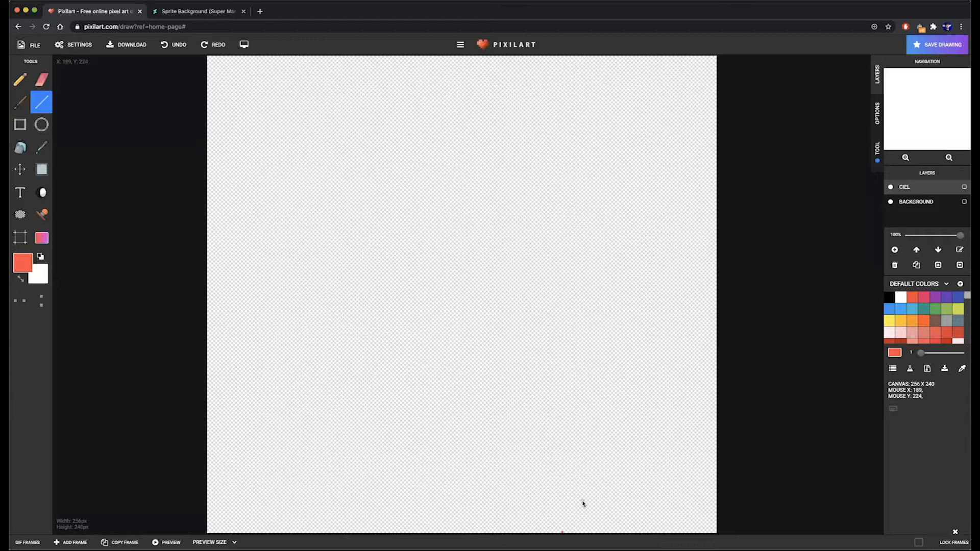
# Step: Create a new blank drawing 256 px wide and 240 px high
pyautogui.click(187, 12)
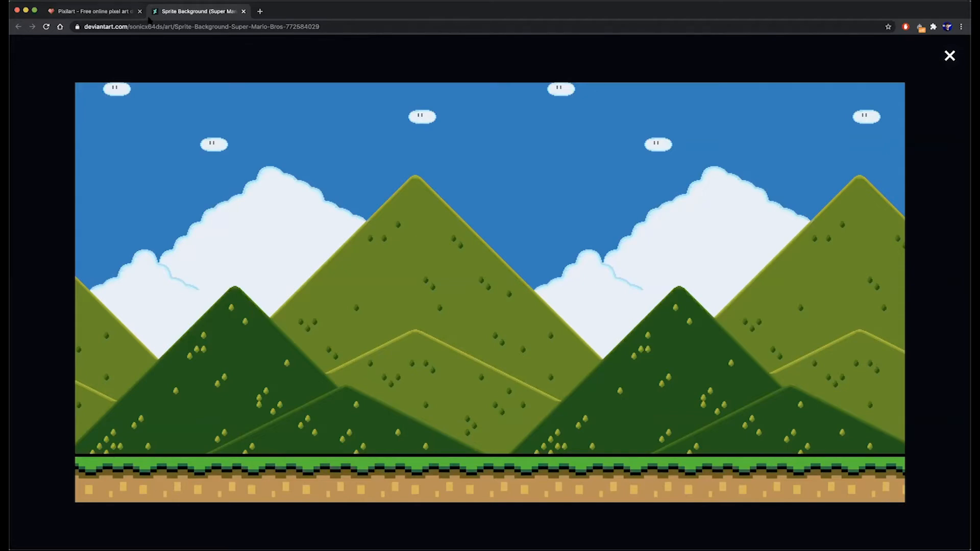
pyautogui.click(106, 13)
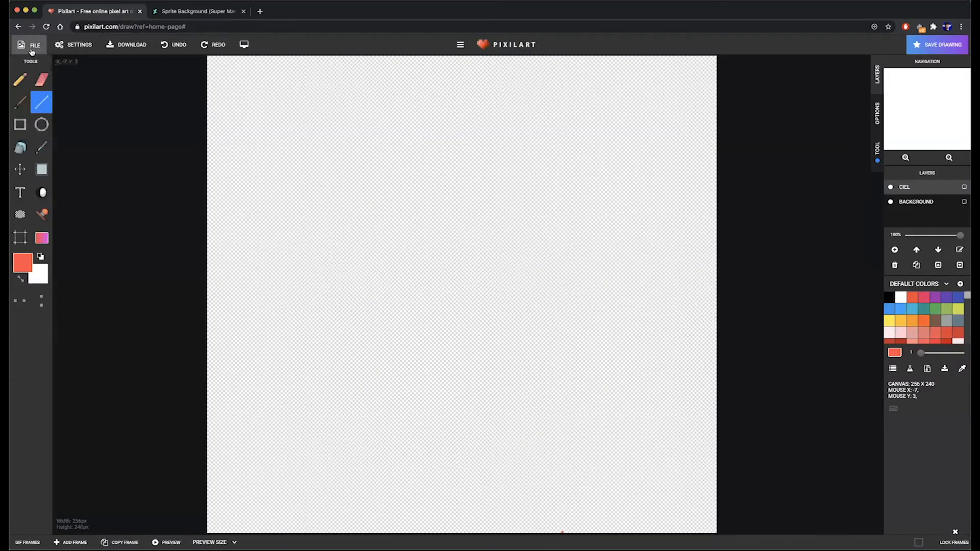
pyautogui.click(32, 51)
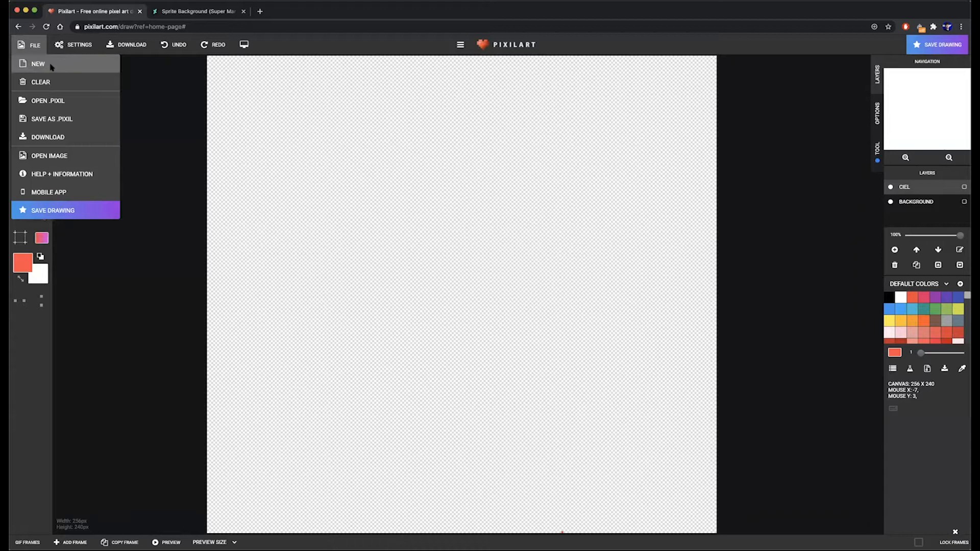
pyautogui.click(51, 66)
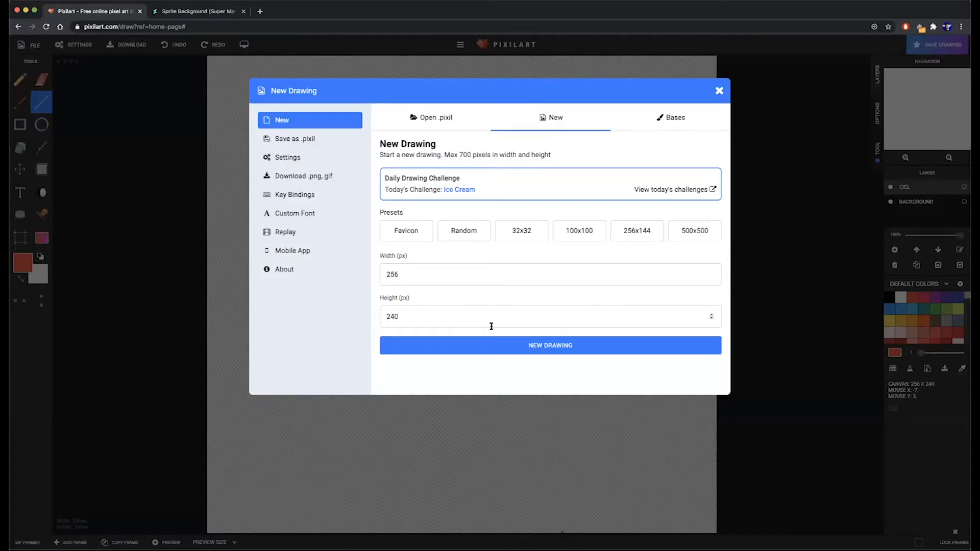
pyautogui.click(556, 347)
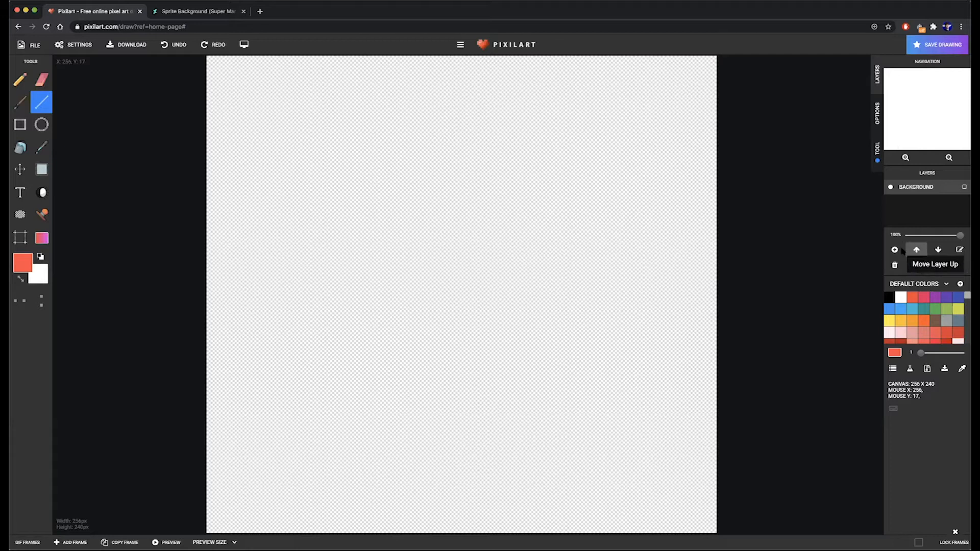
# Step: Add two layers above the background and name them Ciel and Sol
pyautogui.click(894, 250)
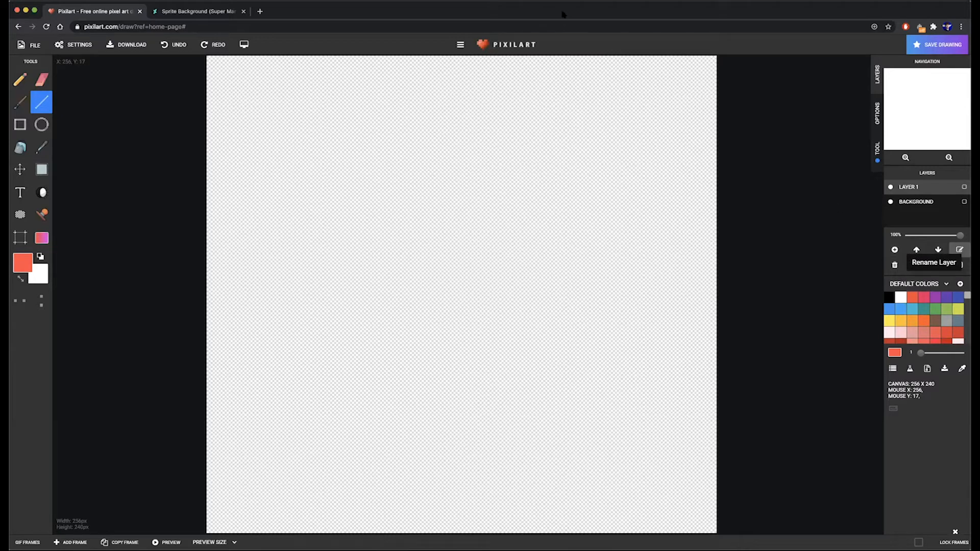
pyautogui.click(564, 90)
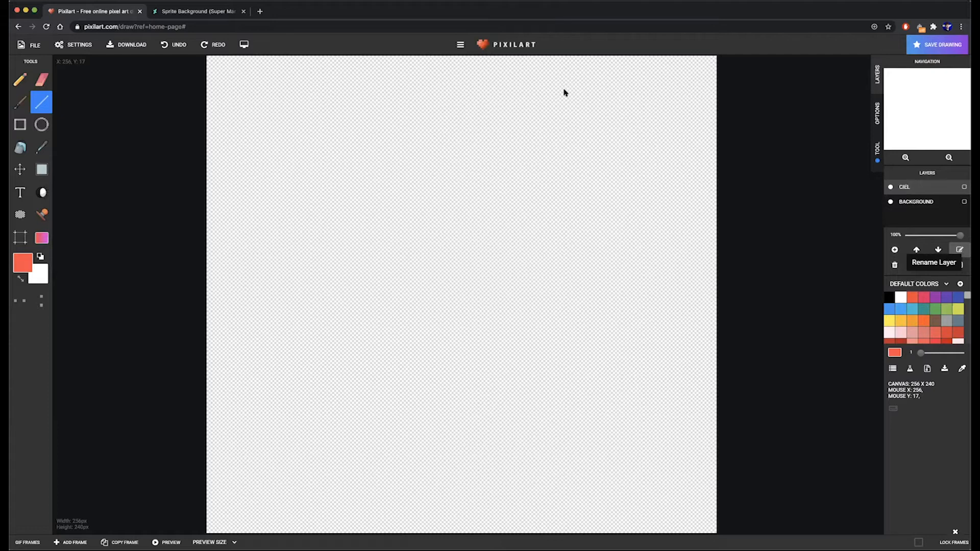
pyautogui.click(901, 248)
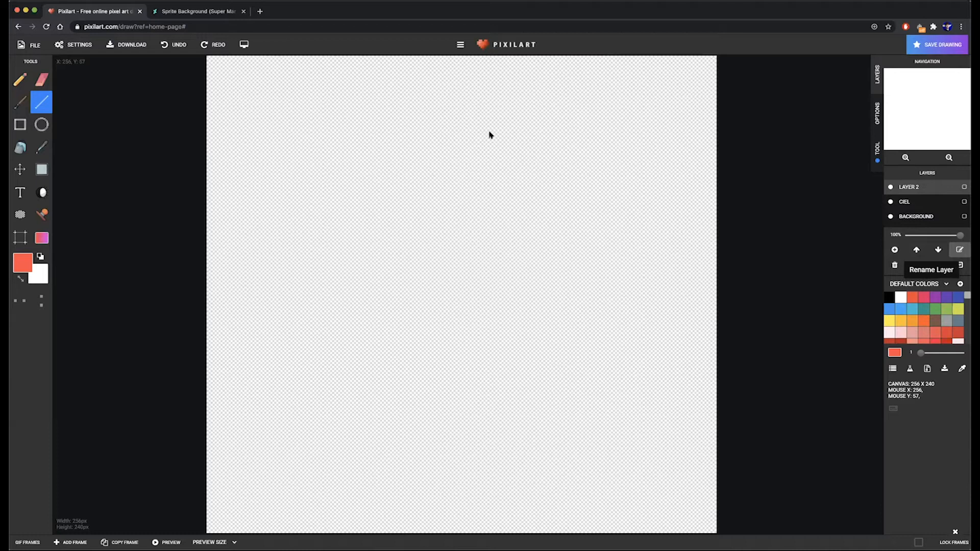
pyautogui.click(569, 93)
pyautogui.click(914, 202)
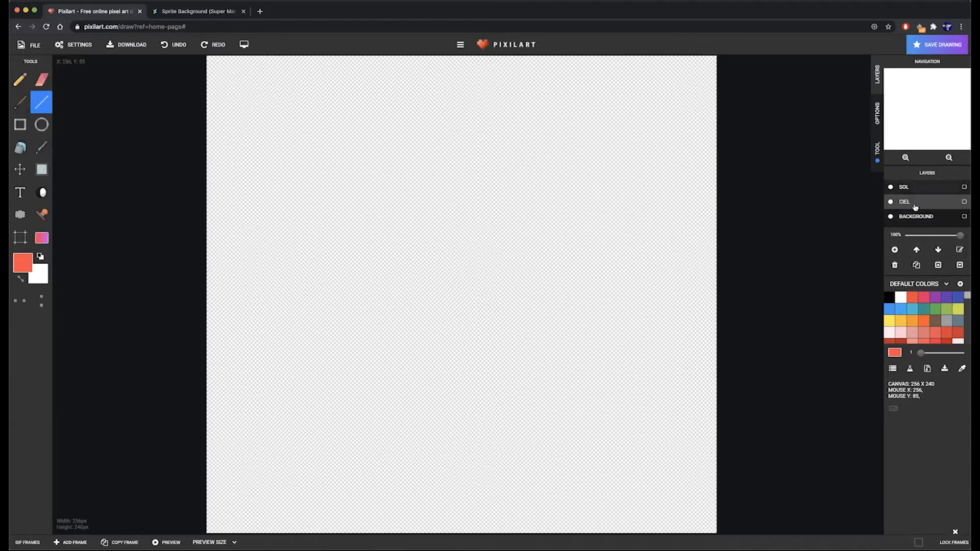
pyautogui.click(960, 250)
pyautogui.write('Crystal')
pyautogui.click(570, 101)
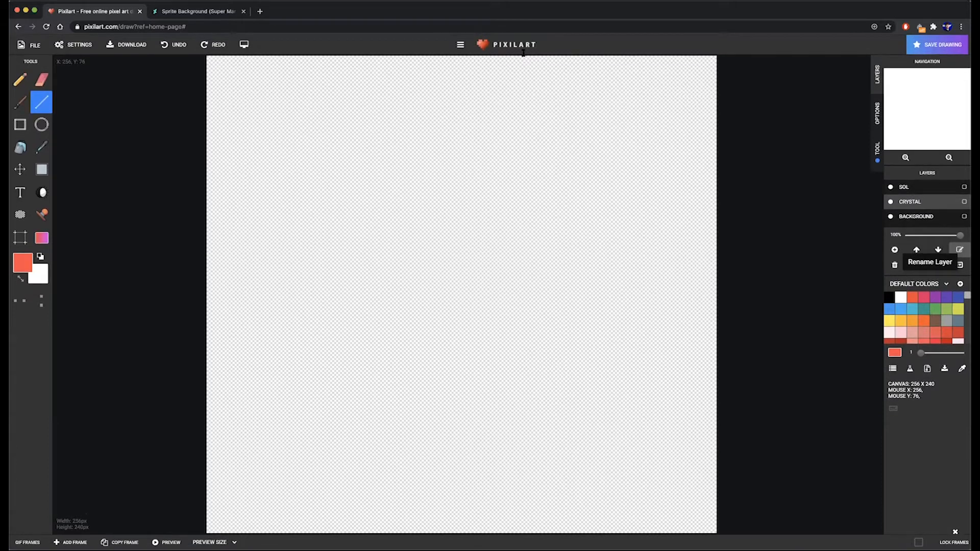
pyautogui.click(558, 93)
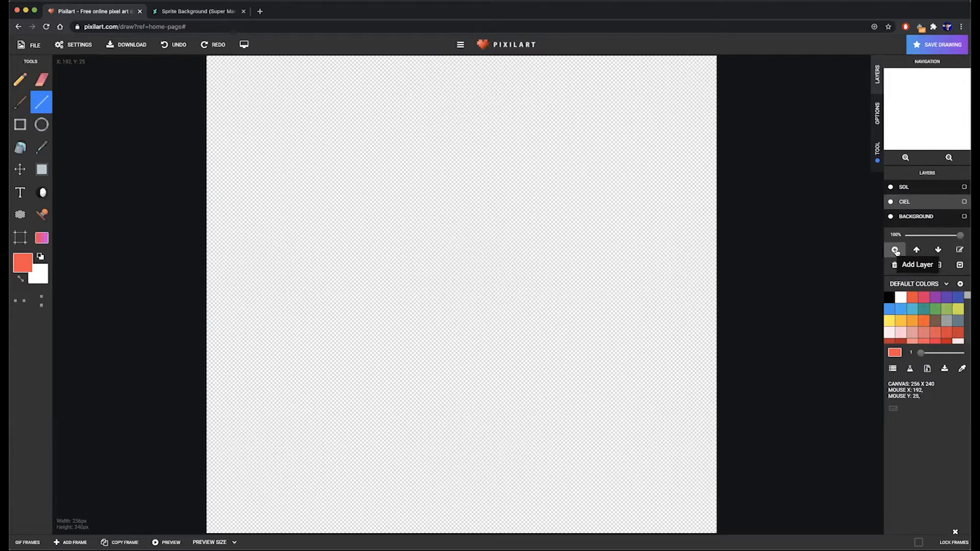
# Step: Add layers named Crystal and Nuages between the Sol and Ciel layers, keeping Ciel directly above the background
pyautogui.click(894, 251)
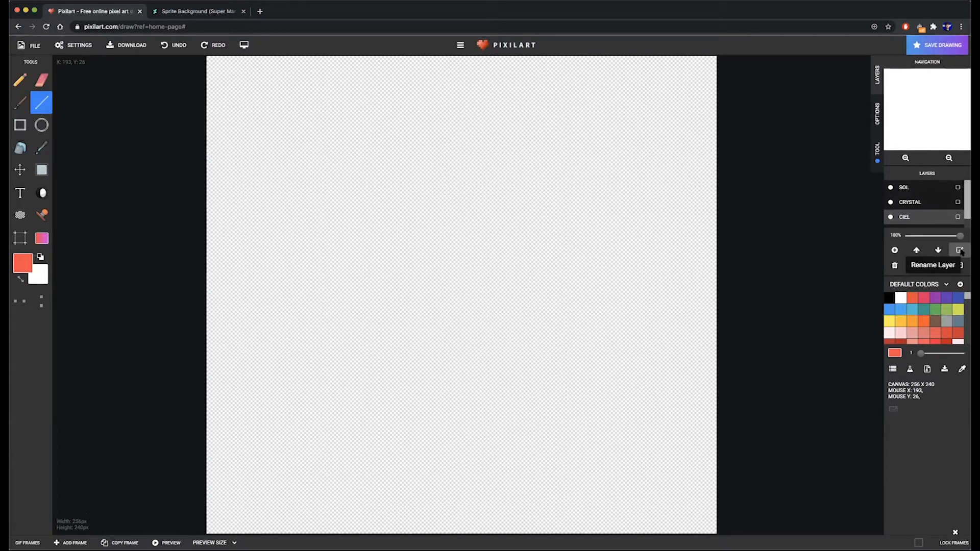
pyautogui.click(559, 102)
pyautogui.scroll(-1, 923, 204)
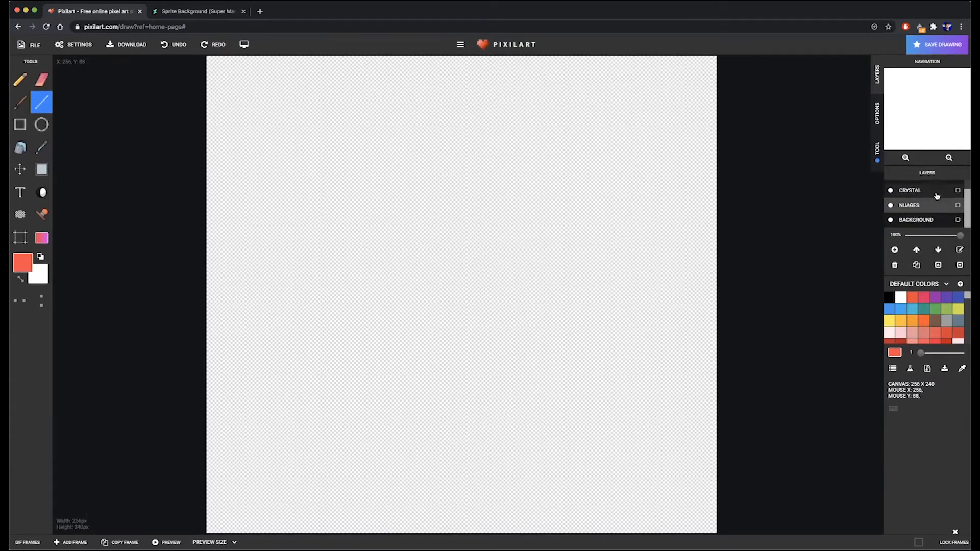
pyautogui.scroll(1, 919, 215)
pyautogui.scroll(-1, 919, 214)
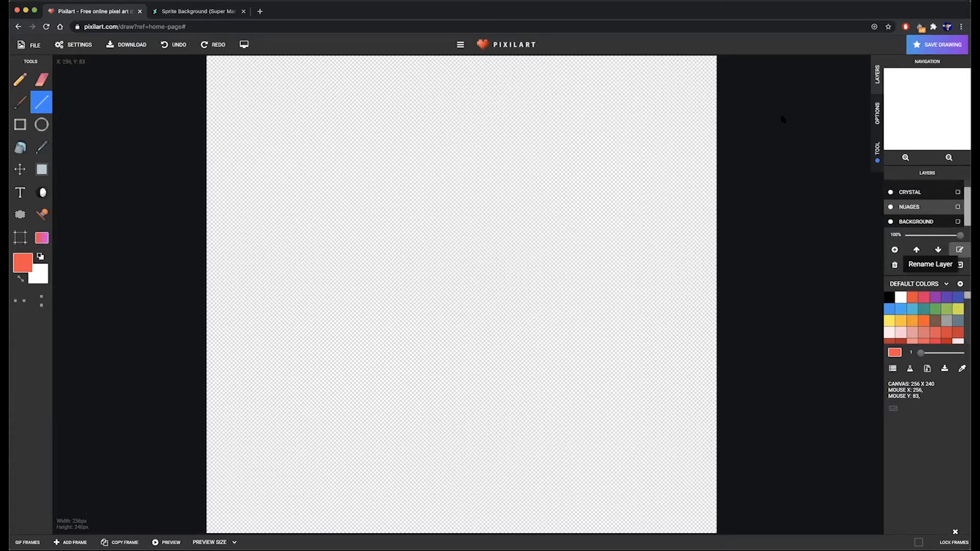
pyautogui.click(561, 97)
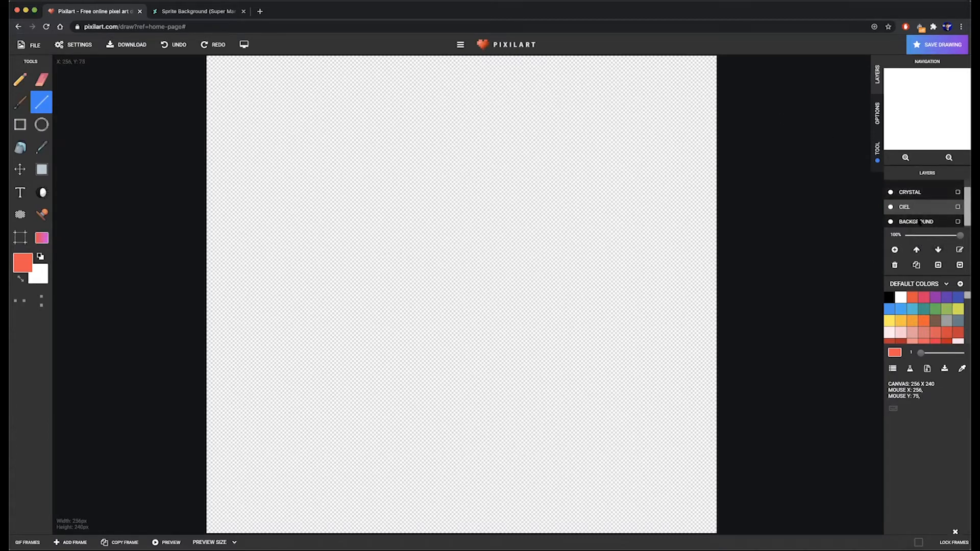
pyautogui.click(895, 249)
# Step: Fill the Ciel layer with a vertical gradient from light salmon red at the top to white at the bottom
pyautogui.click(915, 223)
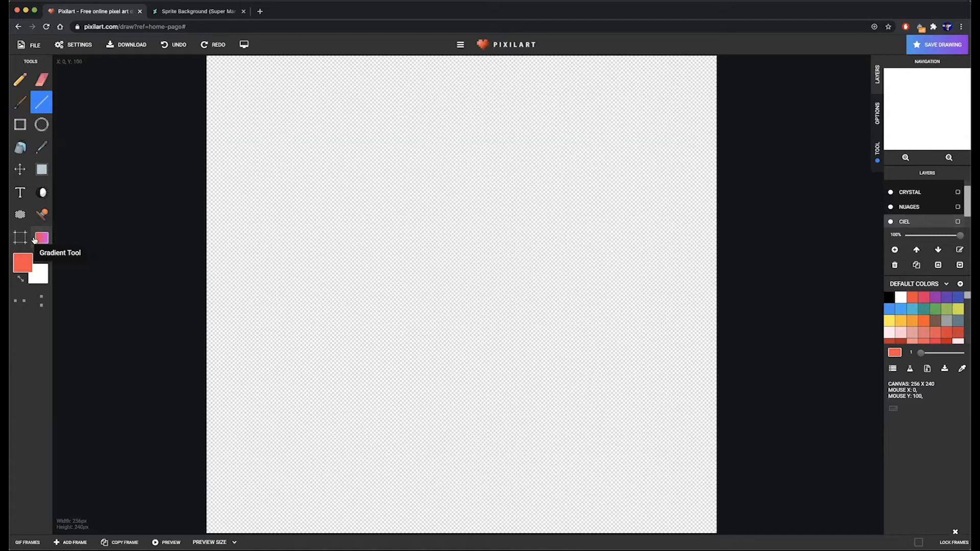
pyautogui.click(34, 240)
pyautogui.click(22, 263)
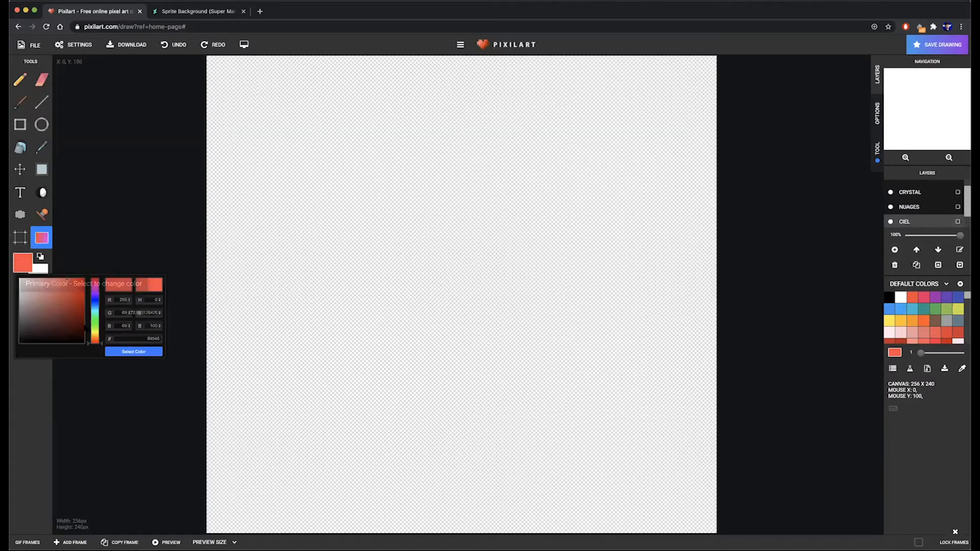
pyautogui.click(60, 280)
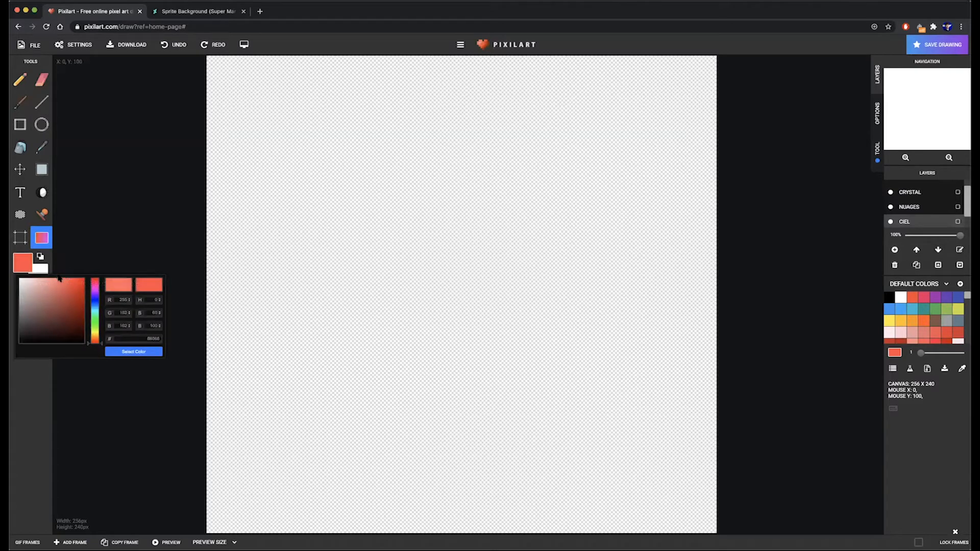
pyautogui.click(152, 351)
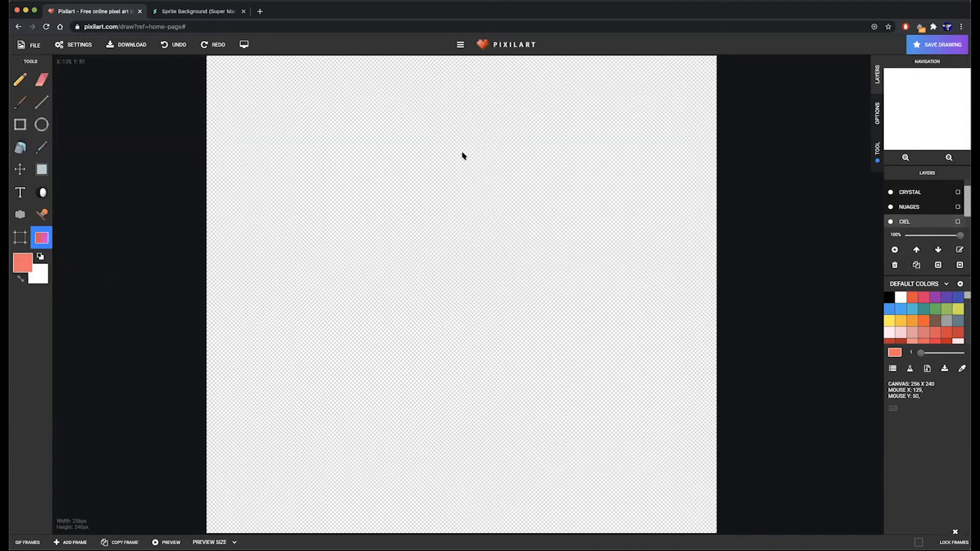
pyautogui.moveTo(461, 238); pyautogui.dragTo(455, 516)
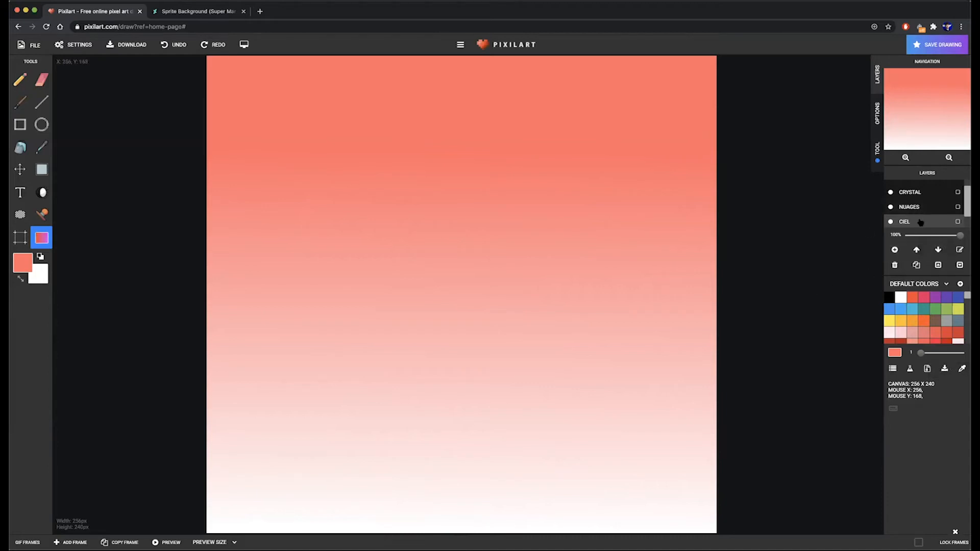
# Step: Duplicate the Ciel layer and move the copy directly below the original
pyautogui.click(918, 266)
pyautogui.scroll(-1, 913, 197)
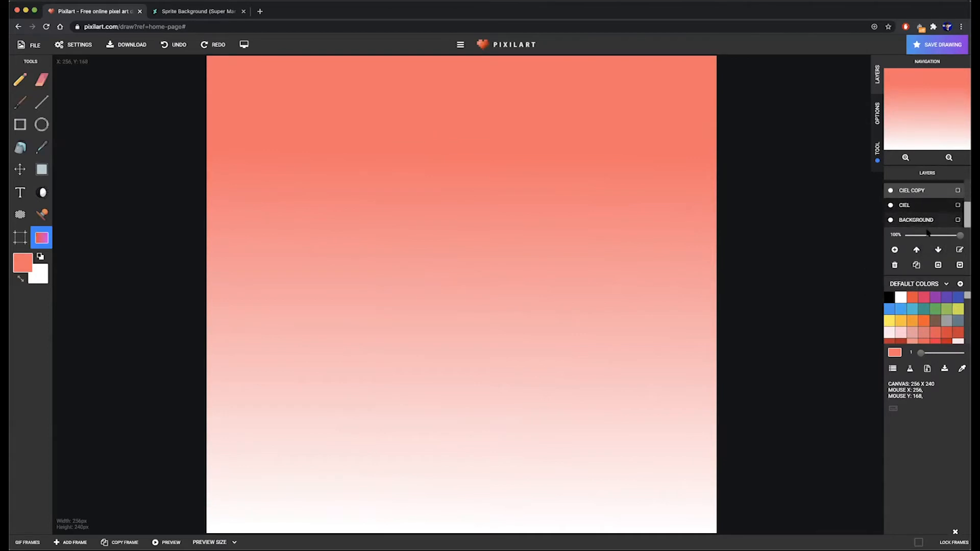
pyautogui.click(938, 251)
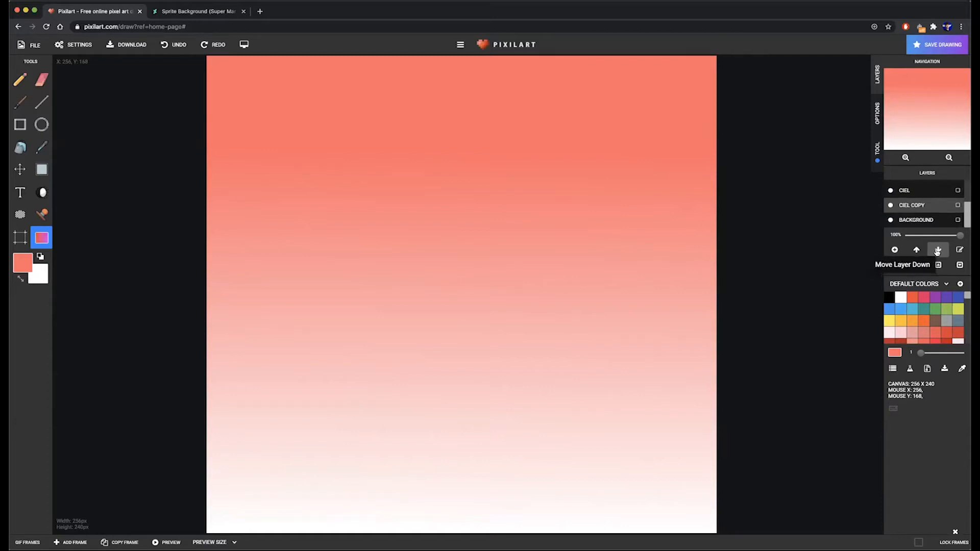
# Step: Try a pale yellow primary colour and draw a vertical gradient on the Ciel copy
pyautogui.click(29, 269)
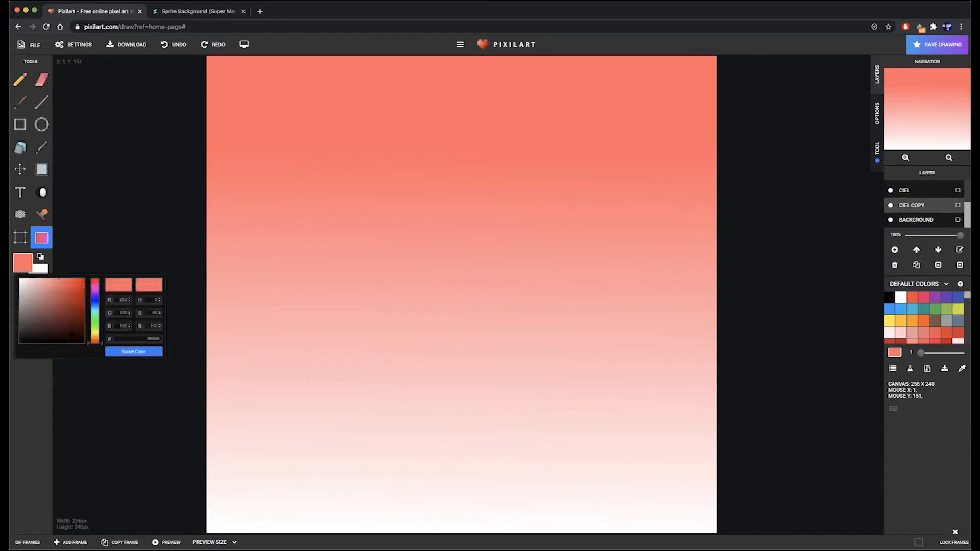
pyautogui.click(95, 334)
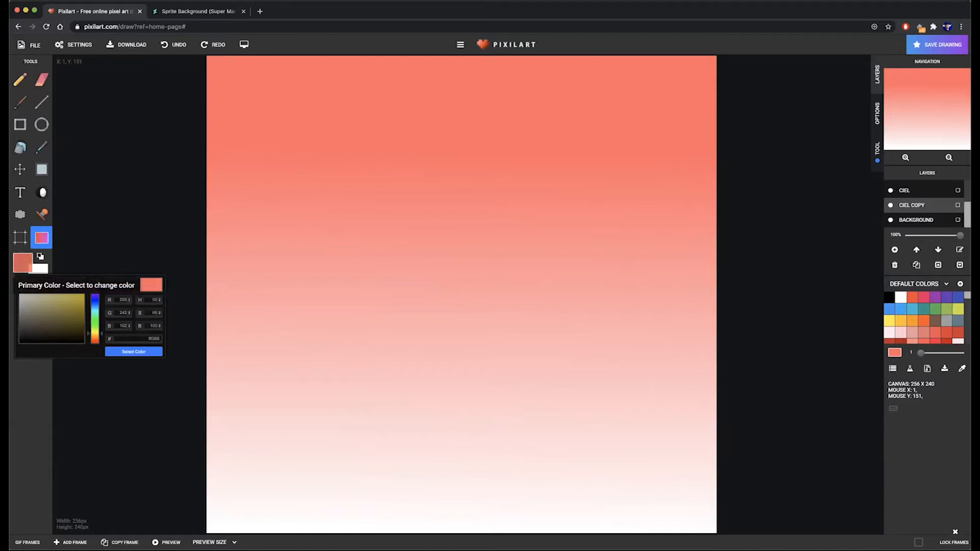
pyautogui.click(32, 283)
pyautogui.click(33, 278)
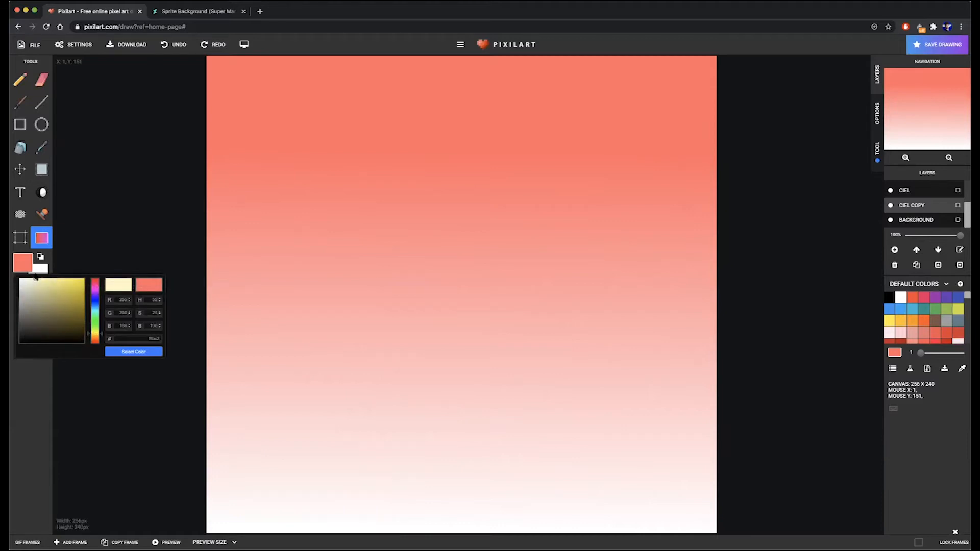
pyautogui.moveTo(94, 334); pyautogui.dragTo(95, 333)
pyautogui.click(480, 531)
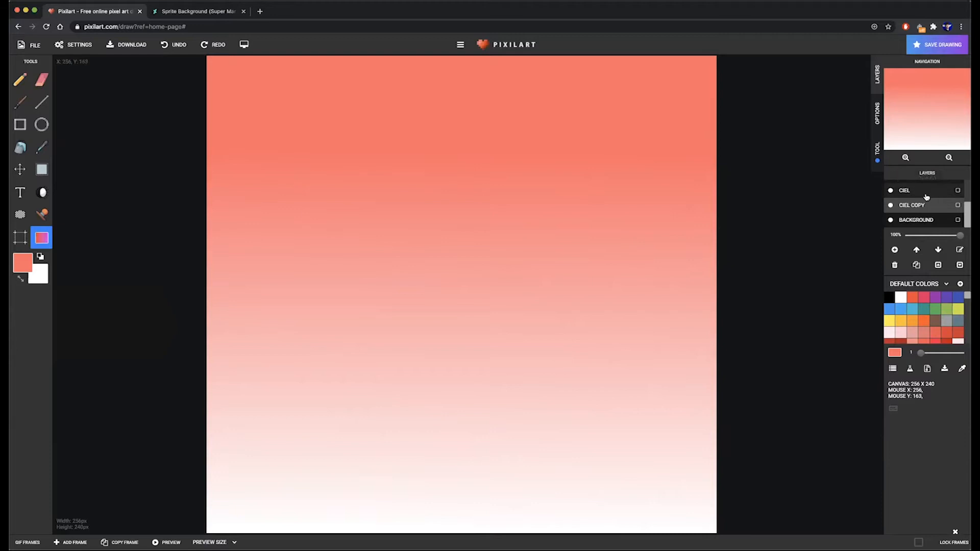
# Step: Hide and show the Ciel layer to check the copy beneath it, and delete the copy
pyautogui.click(892, 190)
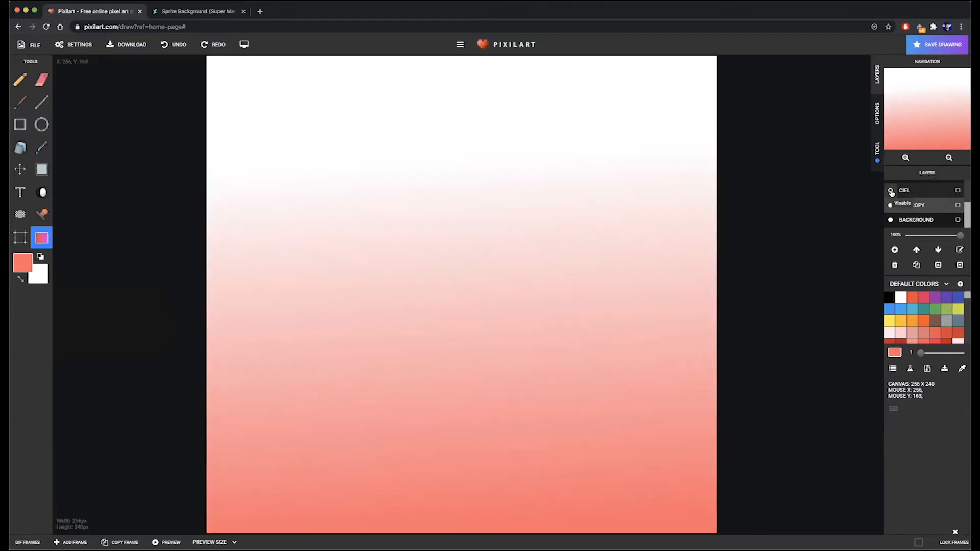
pyautogui.click(891, 192)
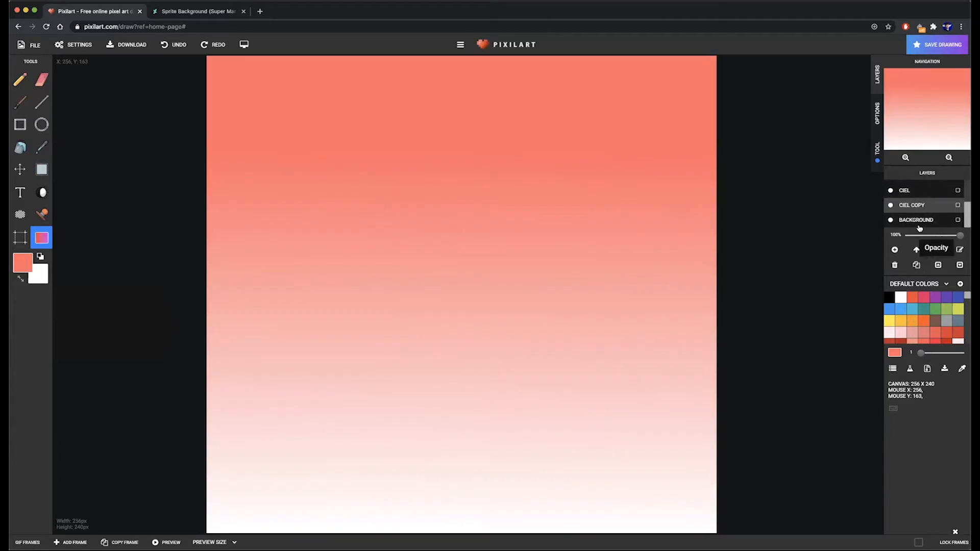
pyautogui.click(894, 266)
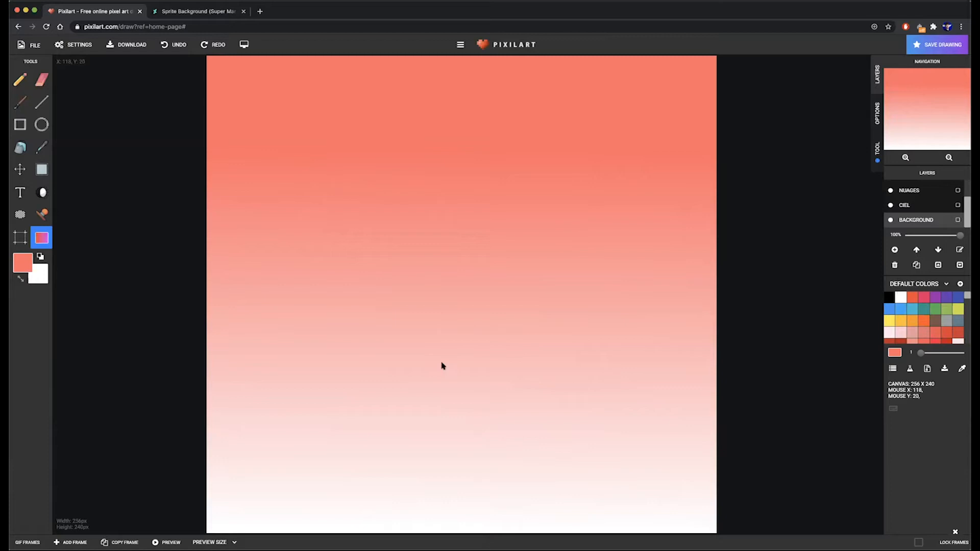
# Step: Draw a vertical gradient from salmon to transparent over the Ciel layer, using the transparent secondary colour option
pyautogui.click(877, 148)
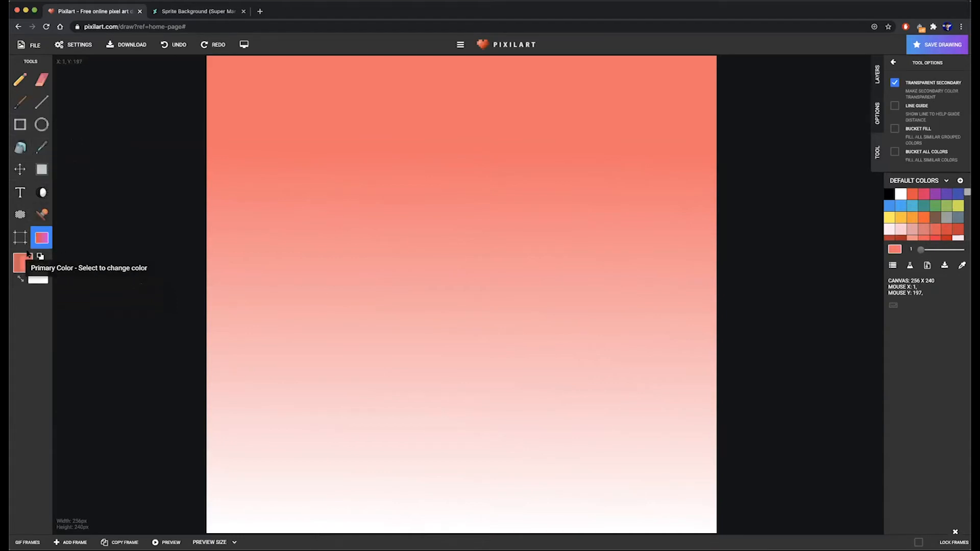
pyautogui.click(876, 74)
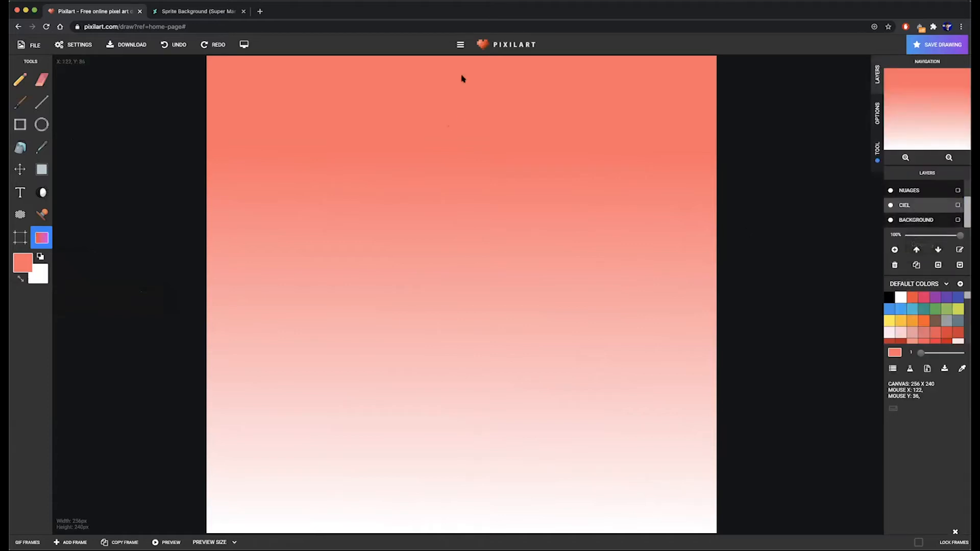
pyautogui.moveTo(464, 153); pyautogui.dragTo(478, 541)
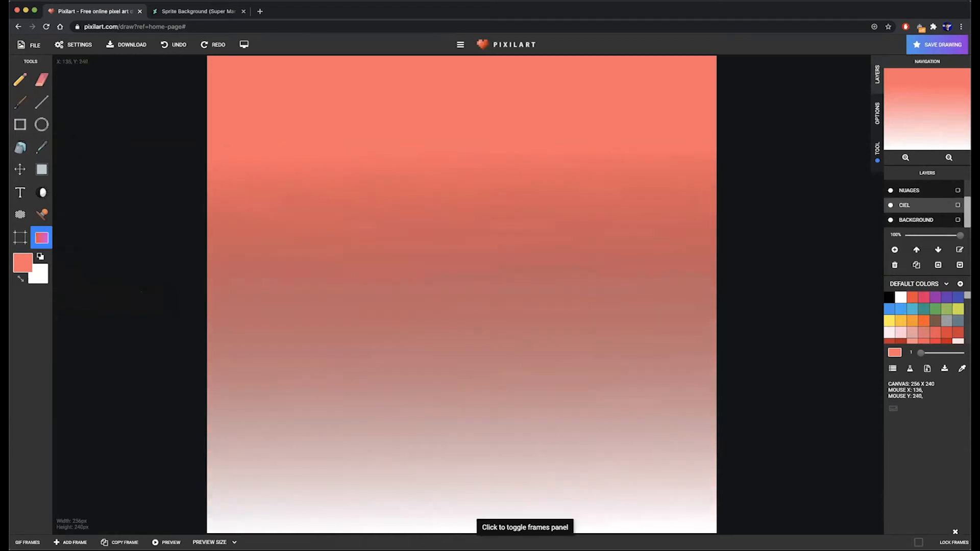
pyautogui.press('super+z')
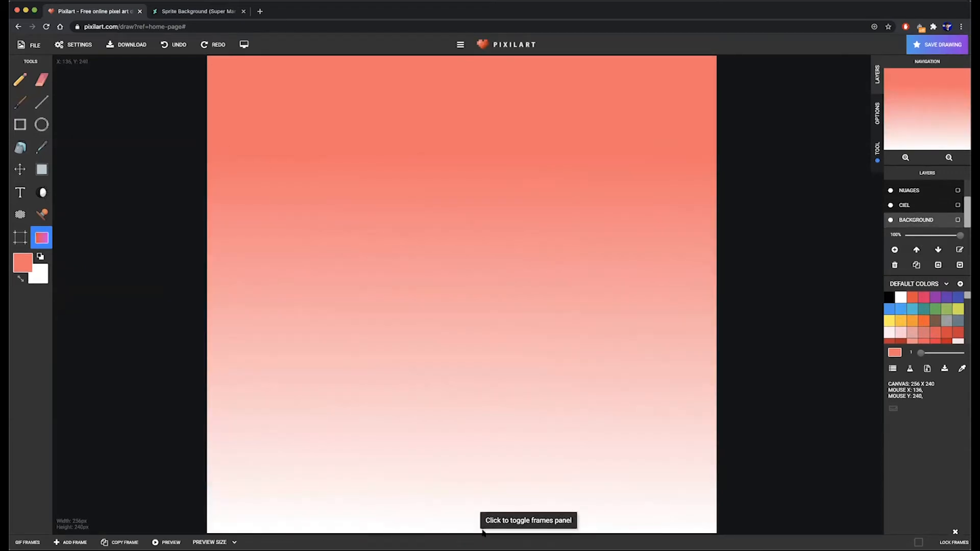
pyautogui.click(913, 205)
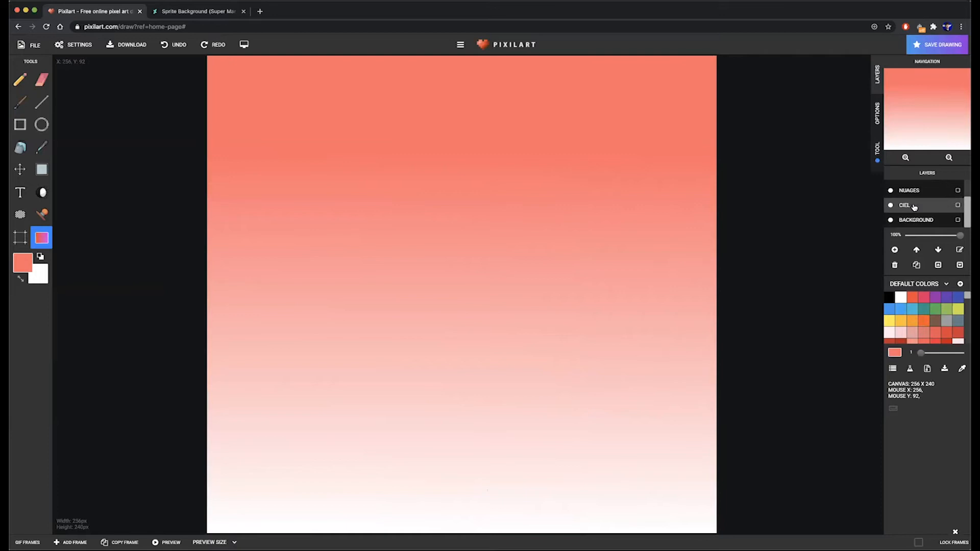
pyautogui.moveTo(455, 195); pyautogui.dragTo(437, 470)
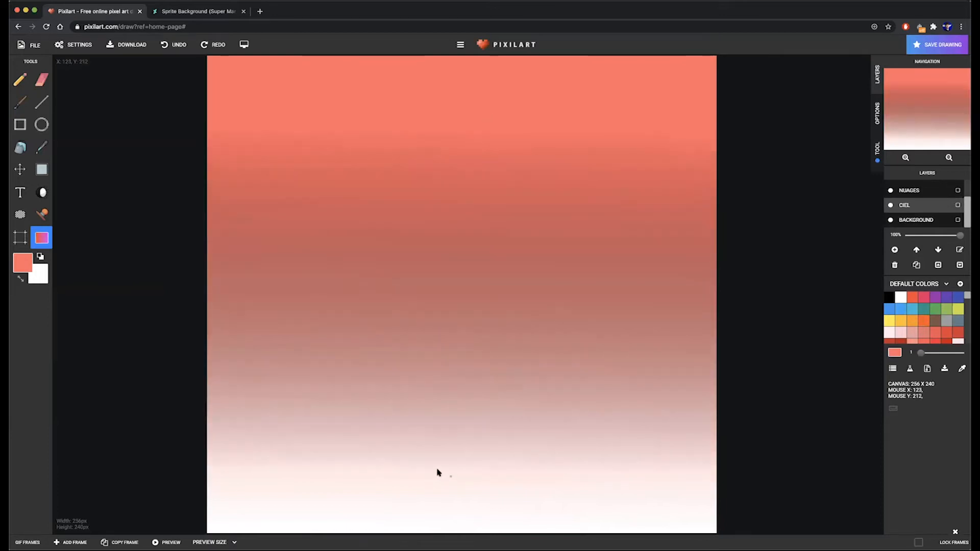
# Step: Undo the salmon-to-transparent gradient and reconfirm salmon as the primary colour
pyautogui.press('super+z')
pyautogui.click(20, 266)
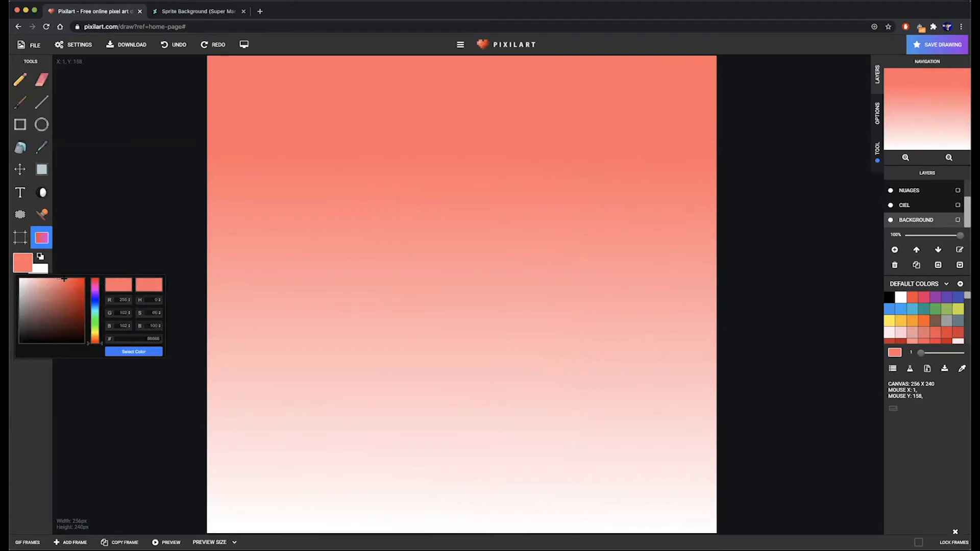
pyautogui.click(150, 352)
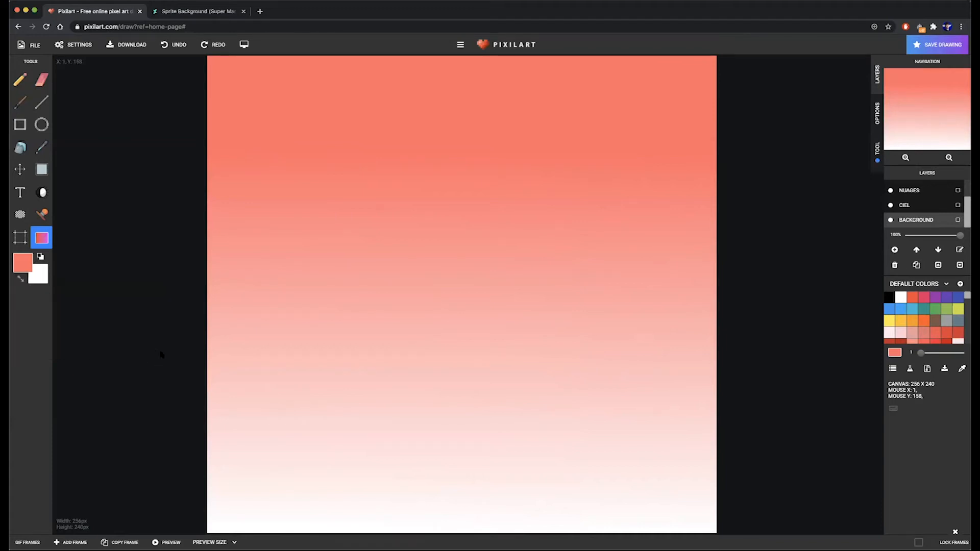
# Step: Enable the transparent secondary colour and try a vertical gradient from salmon to transparent on the Ciel layer
pyautogui.click(876, 155)
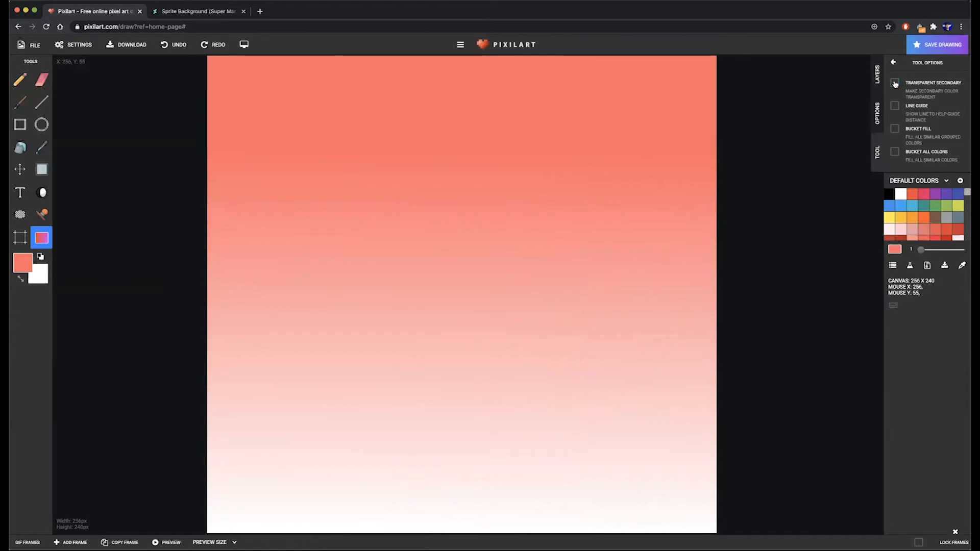
pyautogui.click(894, 83)
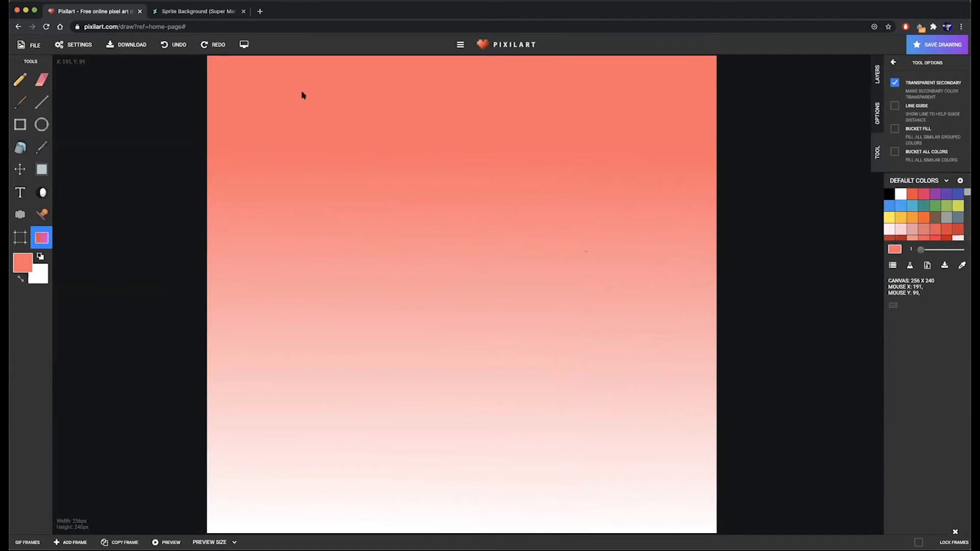
pyautogui.click(878, 75)
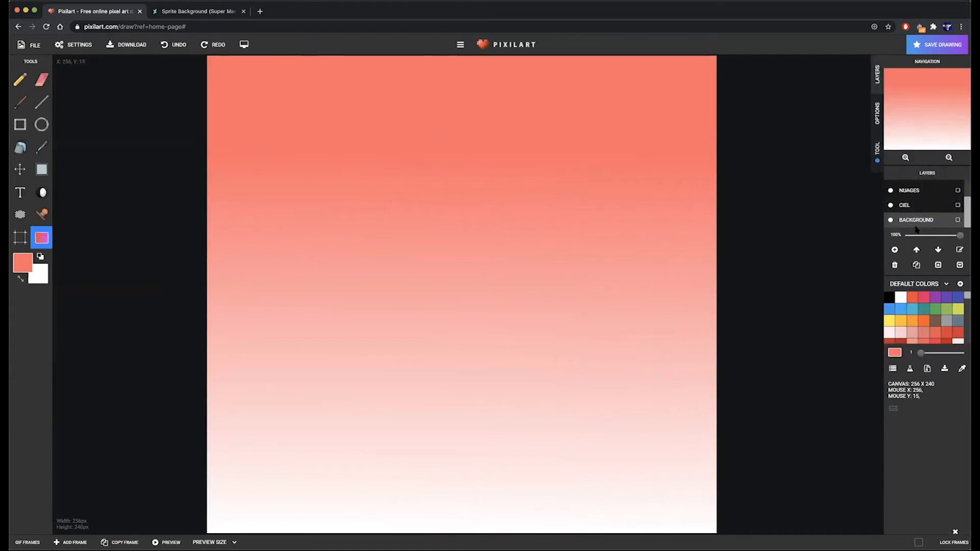
pyautogui.click(907, 208)
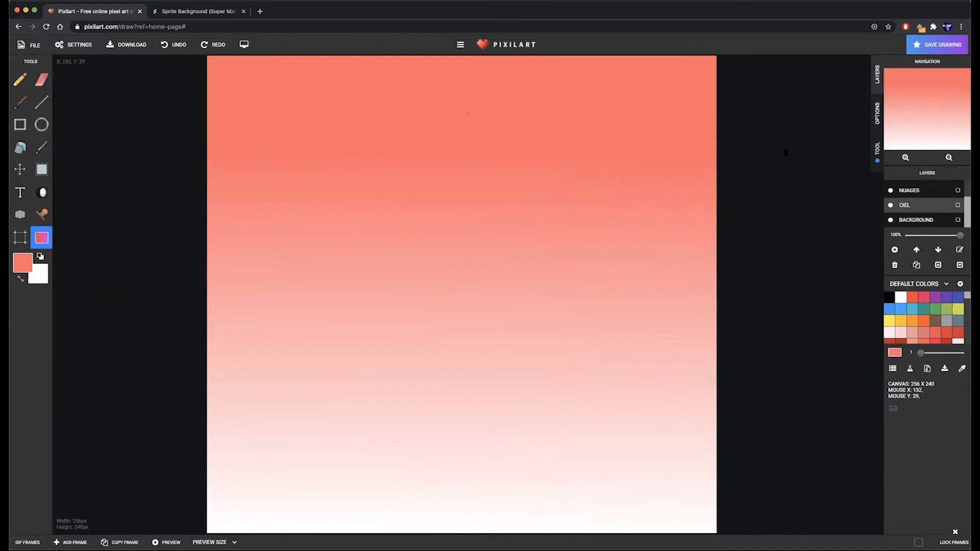
pyautogui.moveTo(463, 115); pyautogui.dragTo(457, 503)
# Step: Undo the last gradient and delete the Ciel layer
pyautogui.press('super+z')
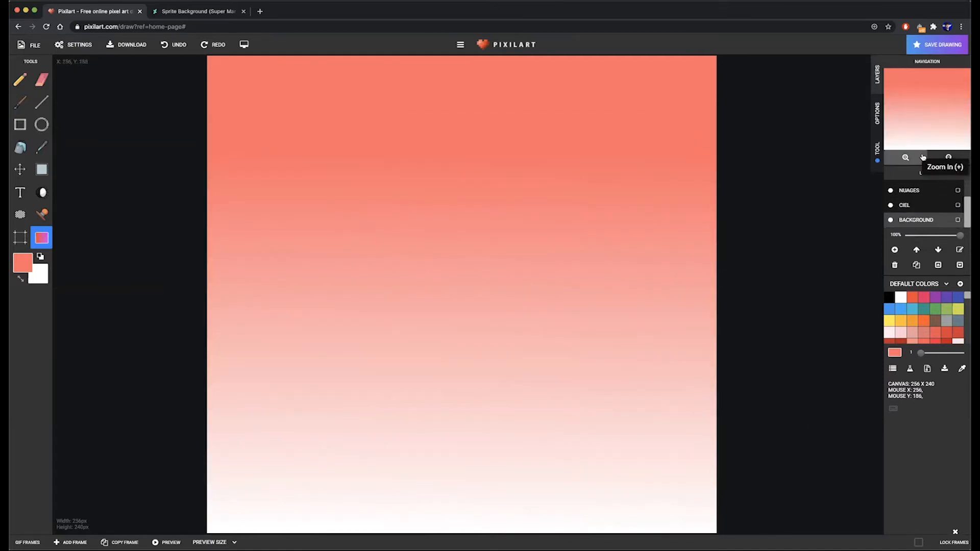
pyautogui.click(916, 206)
pyautogui.click(896, 265)
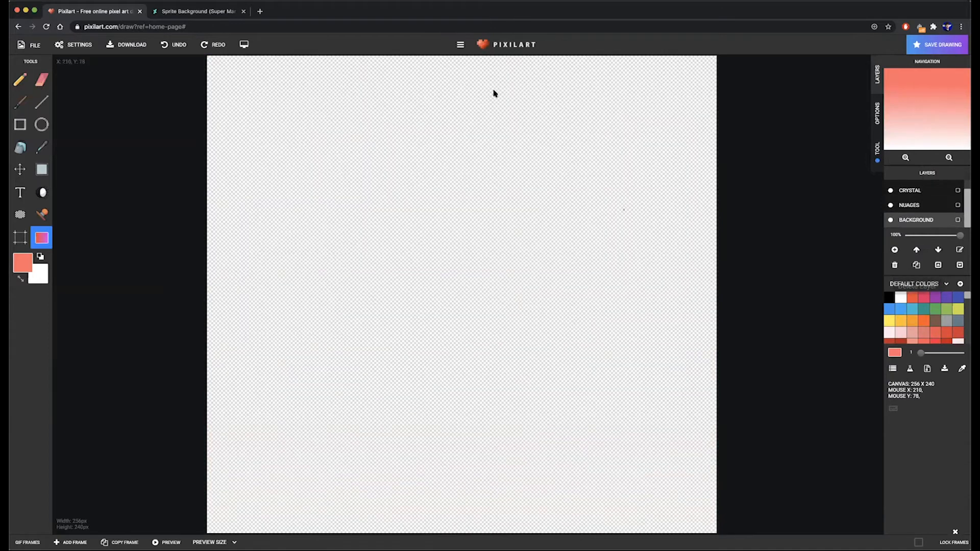
# Step: Try vertical salmon-to-transparent gradients of different lengths on the Background layer, undoing each one
pyautogui.moveTo(468, 148); pyautogui.dragTo(475, 527)
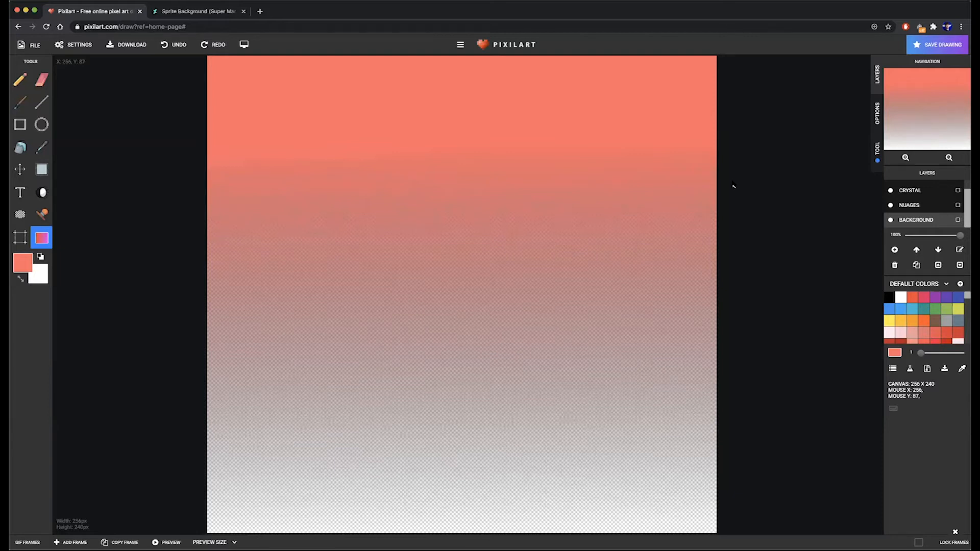
pyautogui.hotkey('ctrl', 'z')
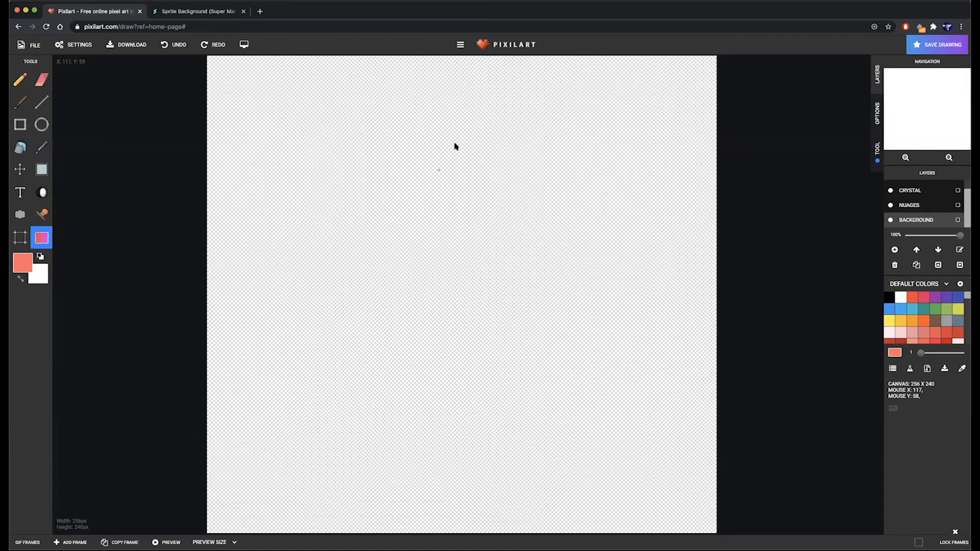
pyautogui.moveTo(453, 118); pyautogui.dragTo(464, 505)
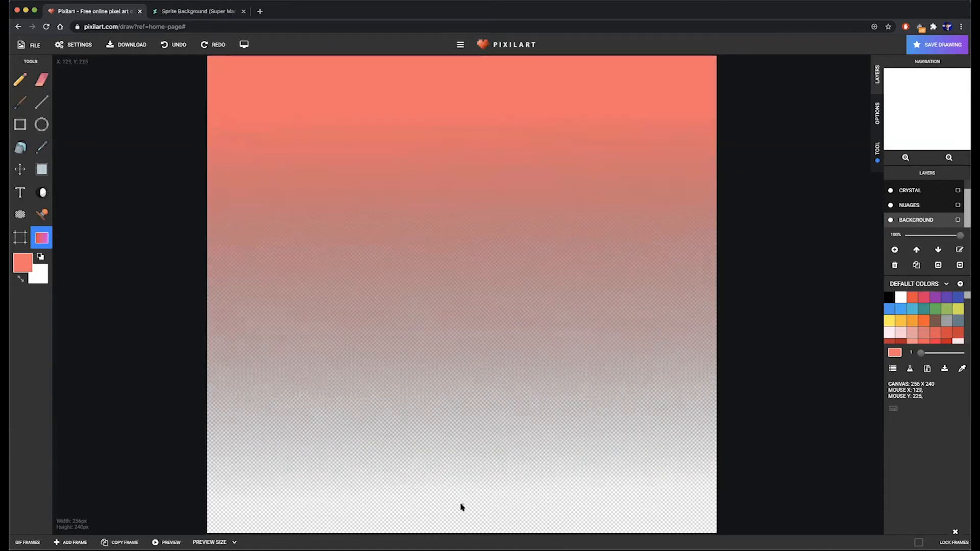
pyautogui.hotkey('ctrl', 'z')
pyautogui.moveTo(459, 145); pyautogui.dragTo(491, 532)
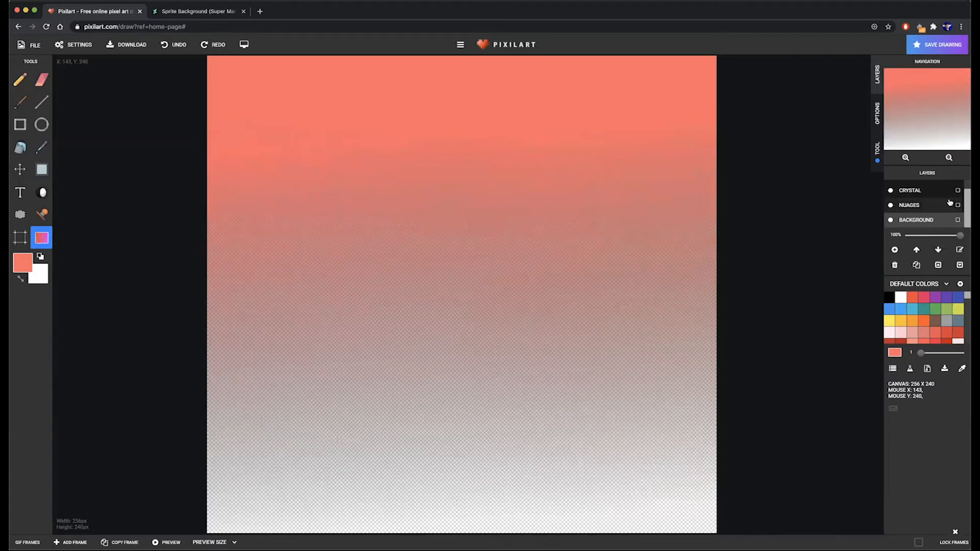
pyautogui.press('super+z')
# Step: Add a new layer above Background and draw a vertical gradient from salmon to transparent on it
pyautogui.click(895, 250)
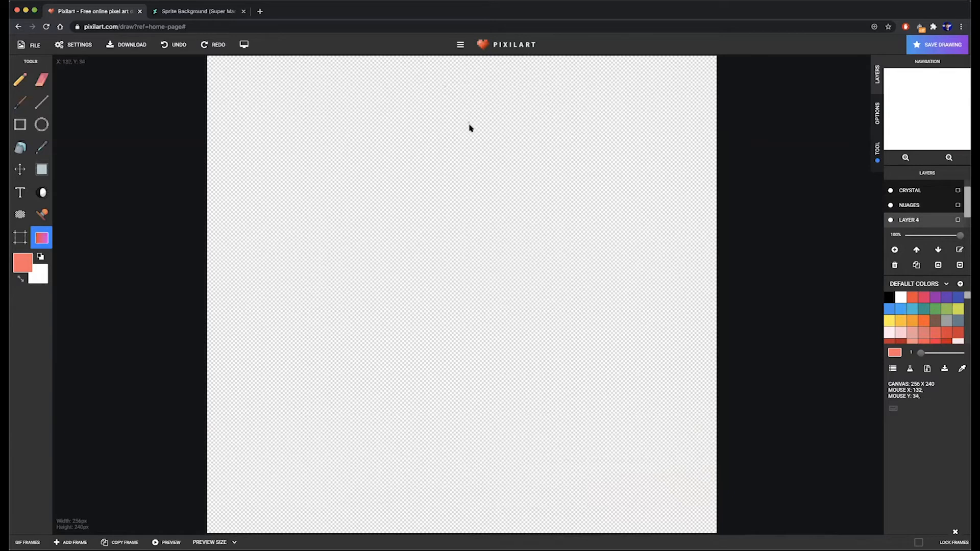
pyautogui.moveTo(472, 143); pyautogui.dragTo(482, 524)
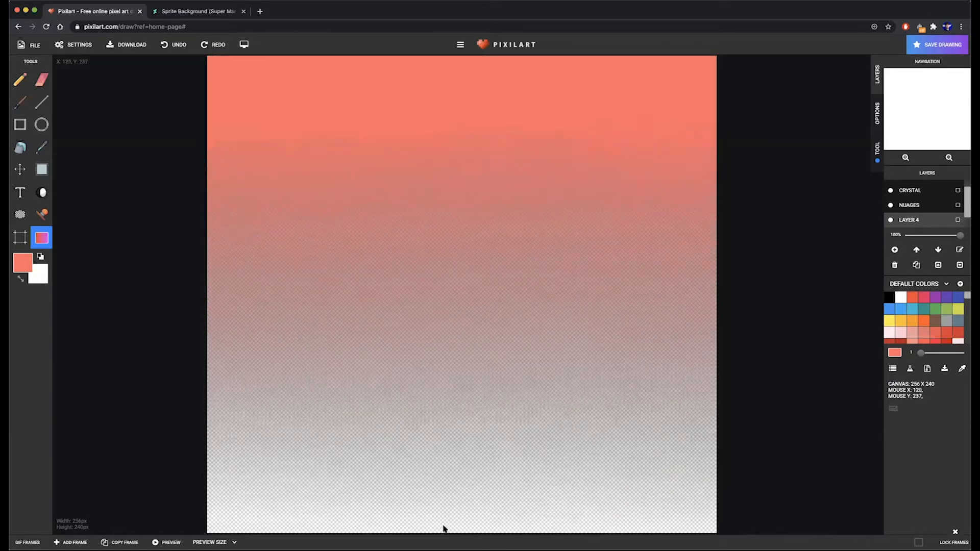
# Step: Add another layer beneath Layer 4 and fill it with pale yellow using the Bucket tool
pyautogui.scroll(-1, 913, 225)
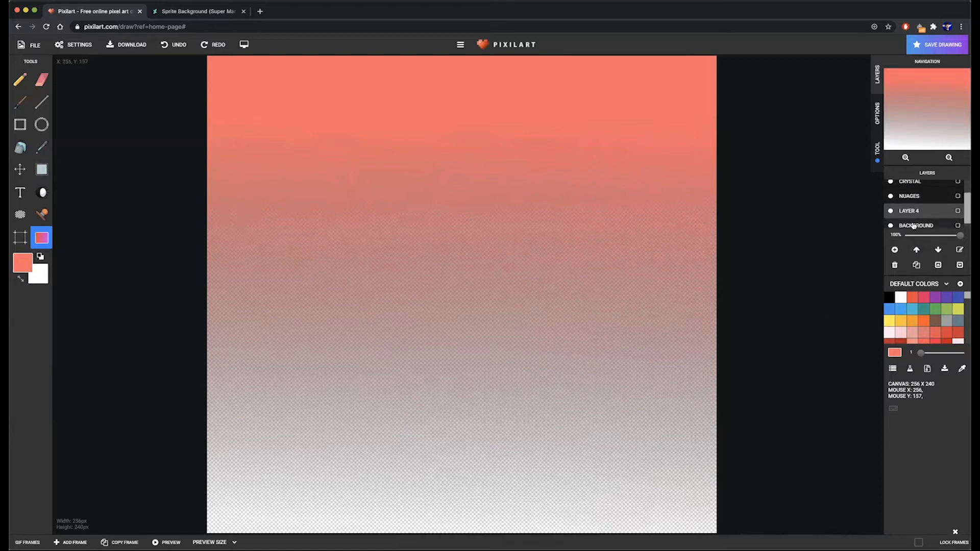
pyautogui.click(894, 250)
pyautogui.click(889, 321)
pyautogui.click(22, 262)
pyautogui.click(47, 282)
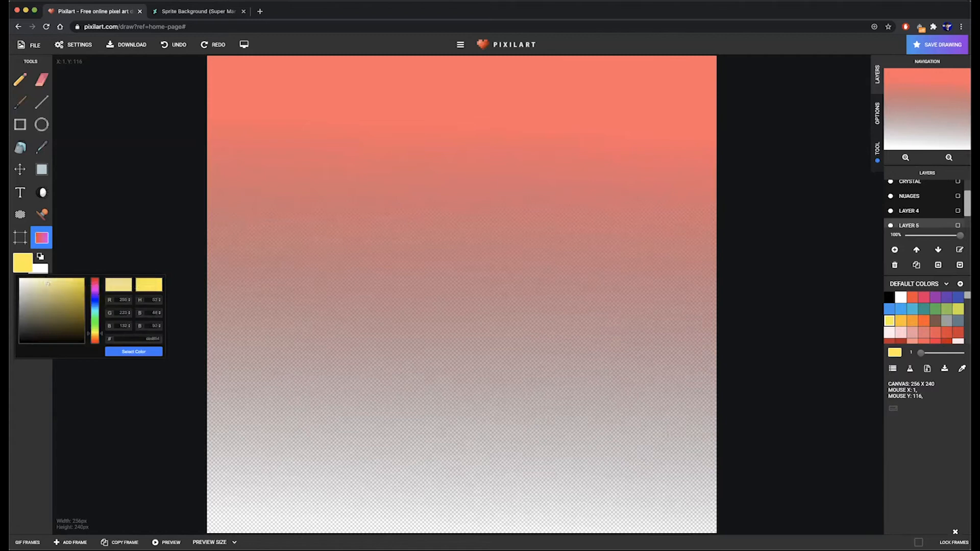
pyautogui.click(133, 352)
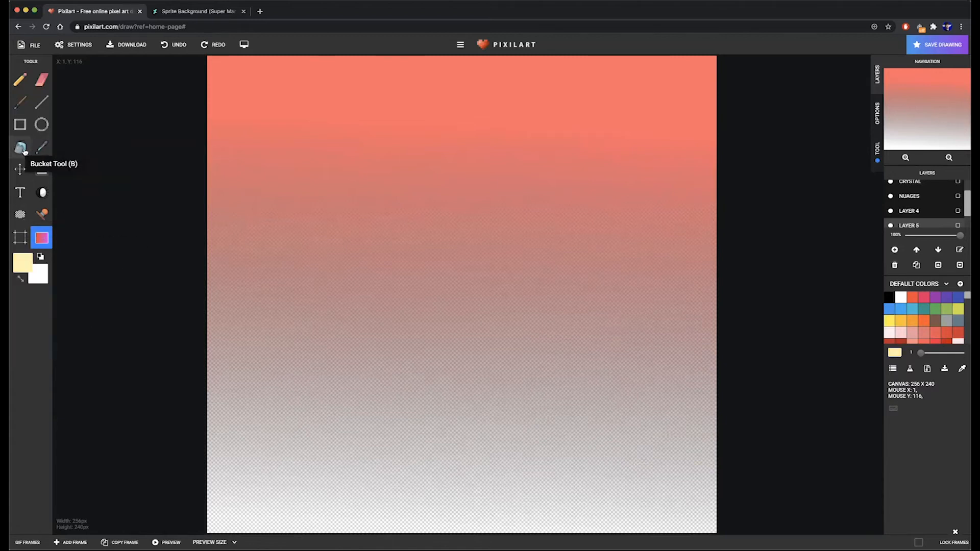
pyautogui.click(20, 147)
pyautogui.click(412, 415)
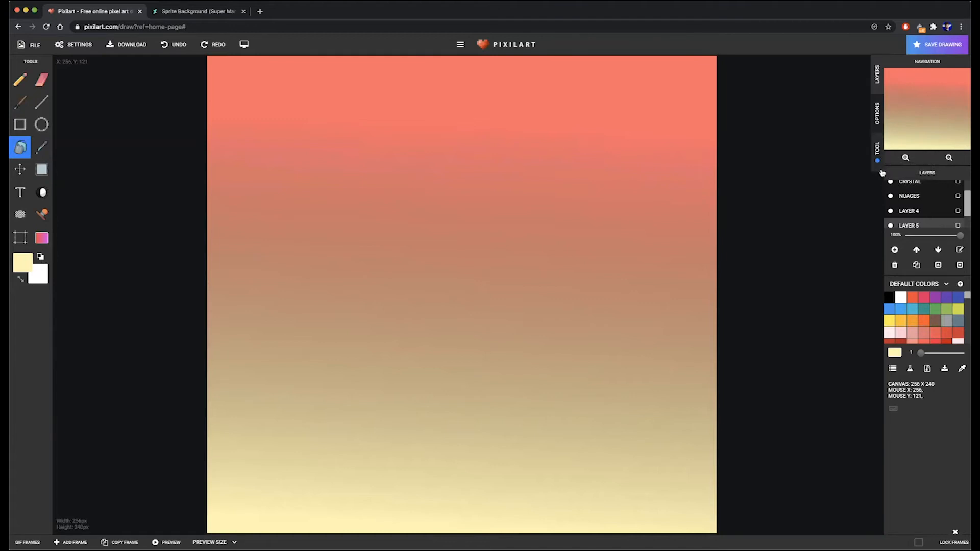
# Step: Undo the yellow fill, the extra layer and the gradient, and rename Layer 4 as Ciel
pyautogui.press('super+z')
pyautogui.press('super+z')
pyautogui.press('super+z')
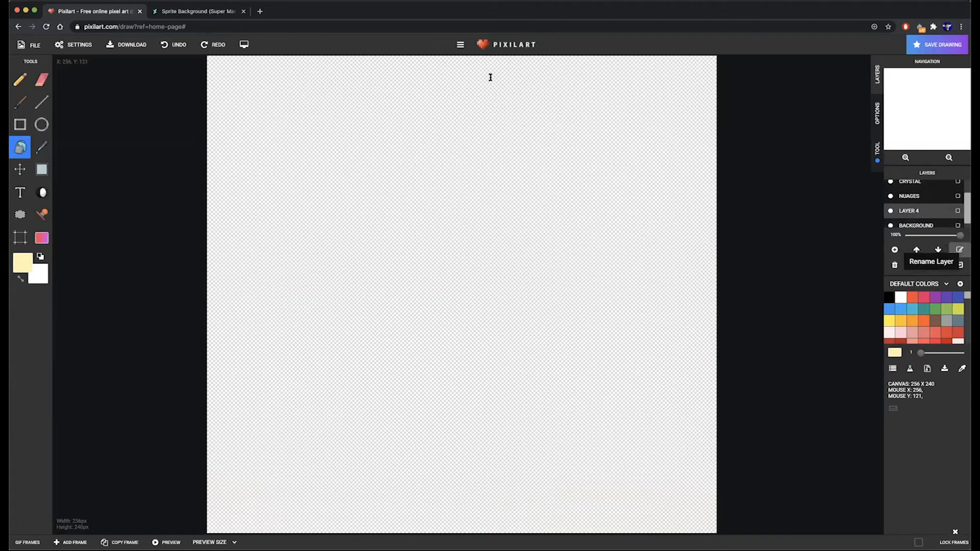
pyautogui.click(550, 99)
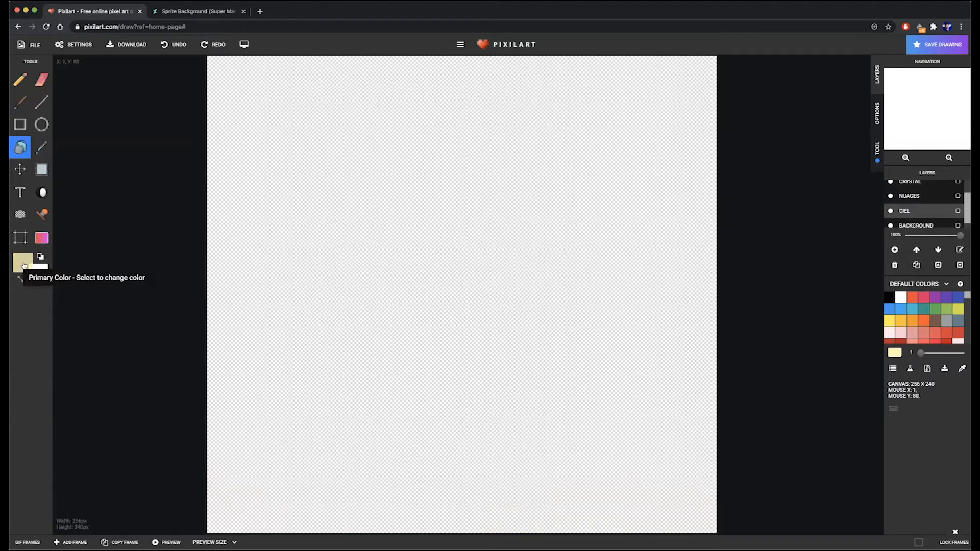
# Step: Set the primary colour to a light salmon pink, starting from the ef9a9a swatch
pyautogui.click(23, 265)
pyautogui.click(852, 341)
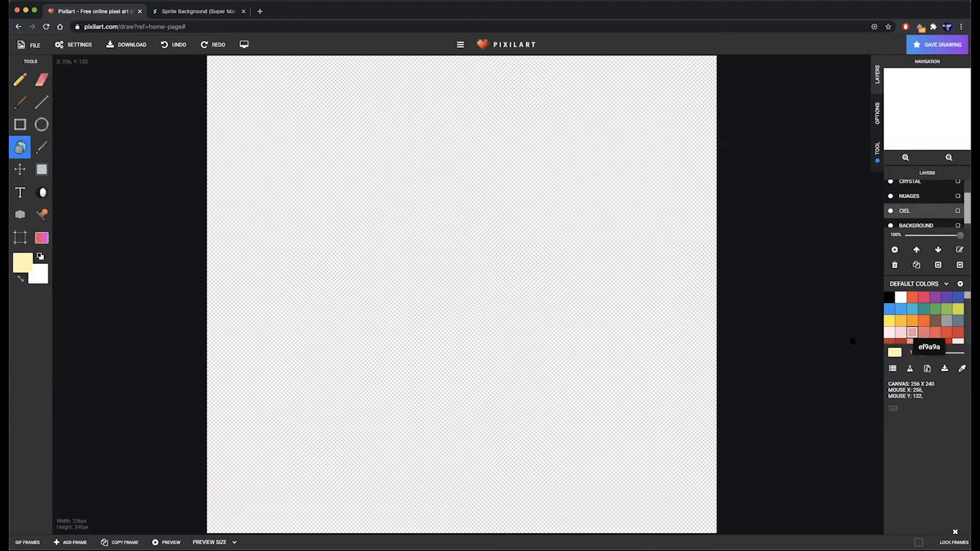
pyautogui.click(23, 265)
pyautogui.click(54, 278)
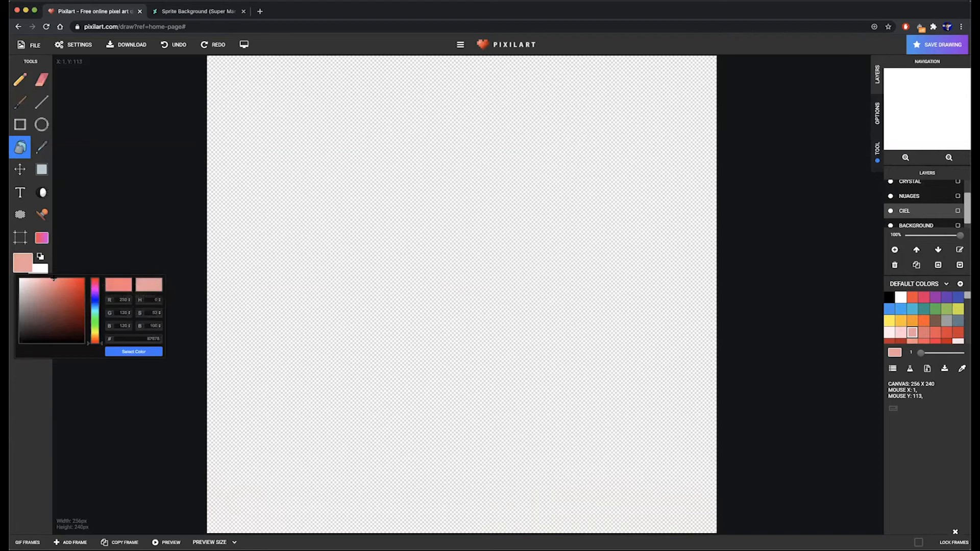
pyautogui.click(58, 280)
pyautogui.click(52, 279)
pyautogui.click(134, 352)
# Step: Set the secondary colour to a pale yellow
pyautogui.click(40, 271)
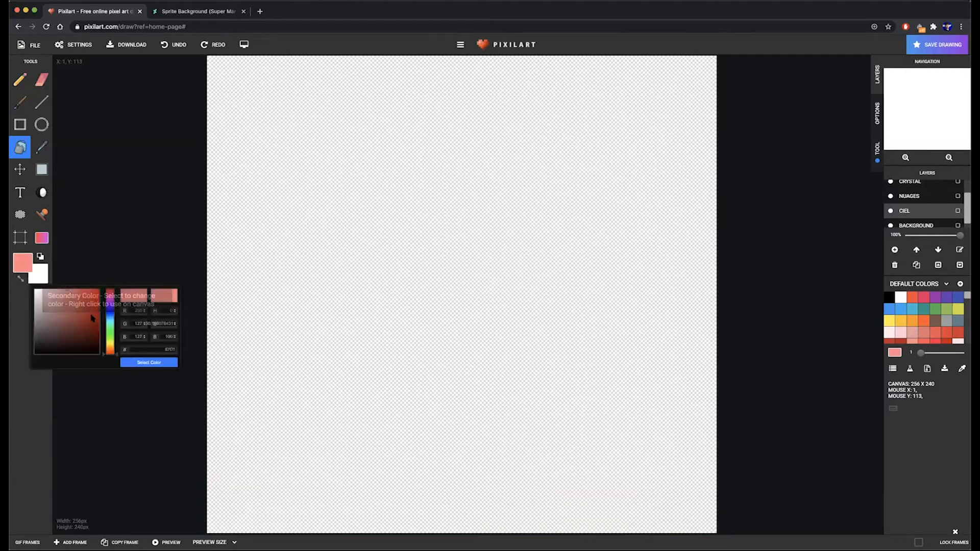
pyautogui.click(108, 343)
pyautogui.click(50, 290)
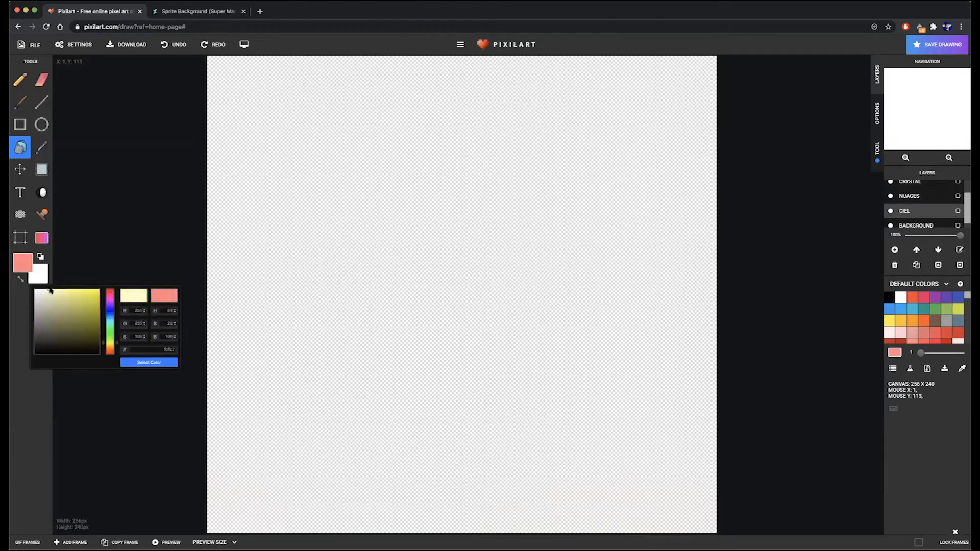
pyautogui.click(124, 364)
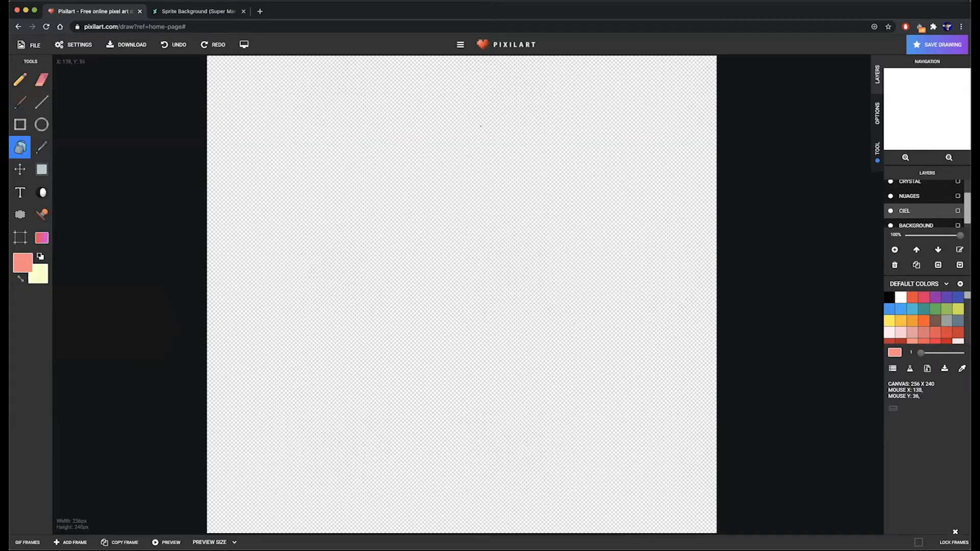
# Step: Try a vertical gradient on the Ciel layer with the transparent secondary option still on, and undo it
pyautogui.click(41, 238)
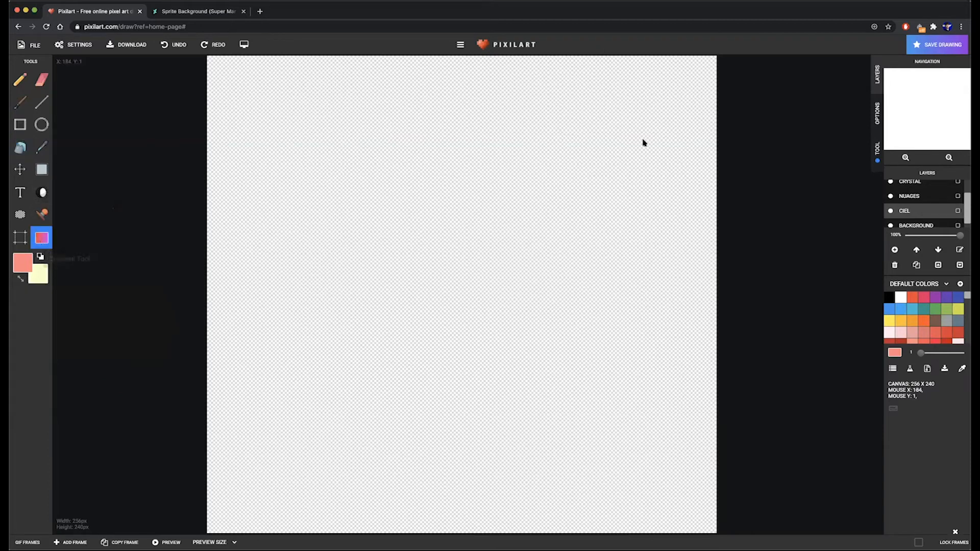
pyautogui.moveTo(447, 99); pyautogui.dragTo(414, 488)
pyautogui.moveTo(427, 406); pyautogui.dragTo(447, 507)
pyautogui.scroll(3, 447, 506)
pyautogui.press('super+z')
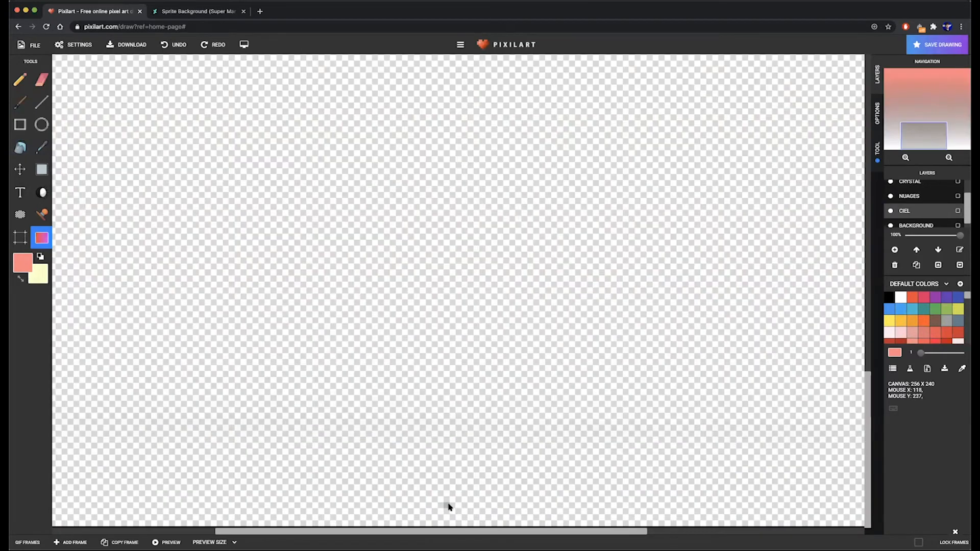
pyautogui.scroll(-3, 454, 440)
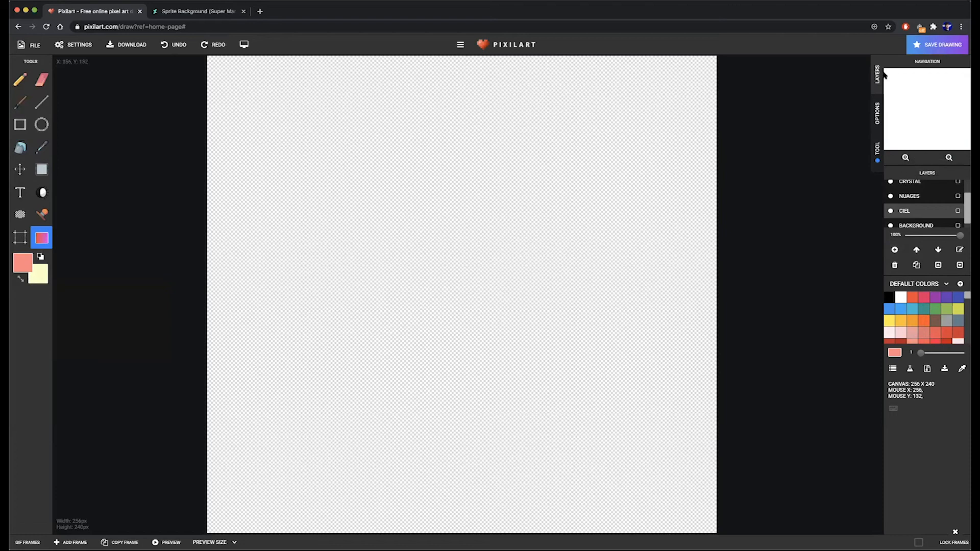
# Step: Turn off the transparent secondary colour and draw a vertical gradient from salmon pink down to pale yellow on the Ciel layer
pyautogui.click(878, 151)
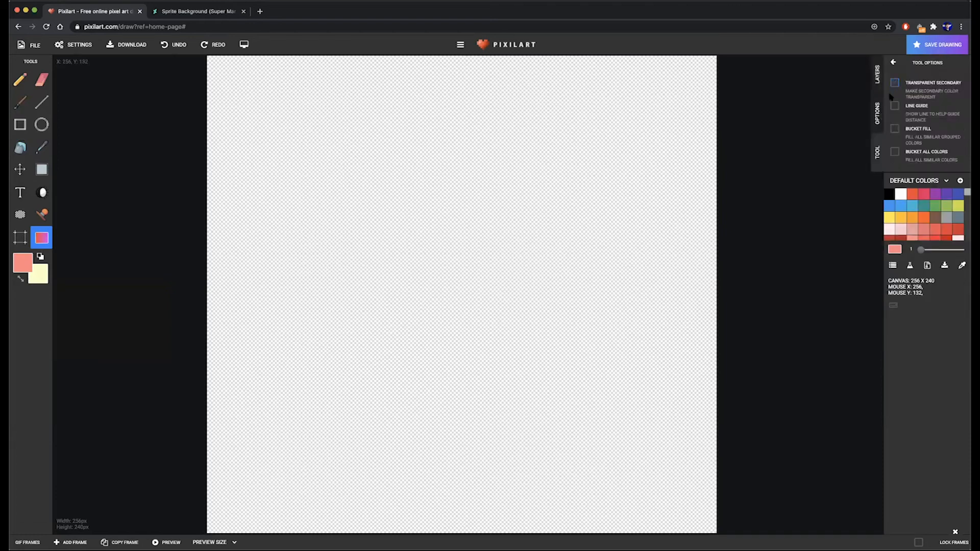
pyautogui.click(877, 74)
pyautogui.moveTo(441, 103); pyautogui.dragTo(474, 523)
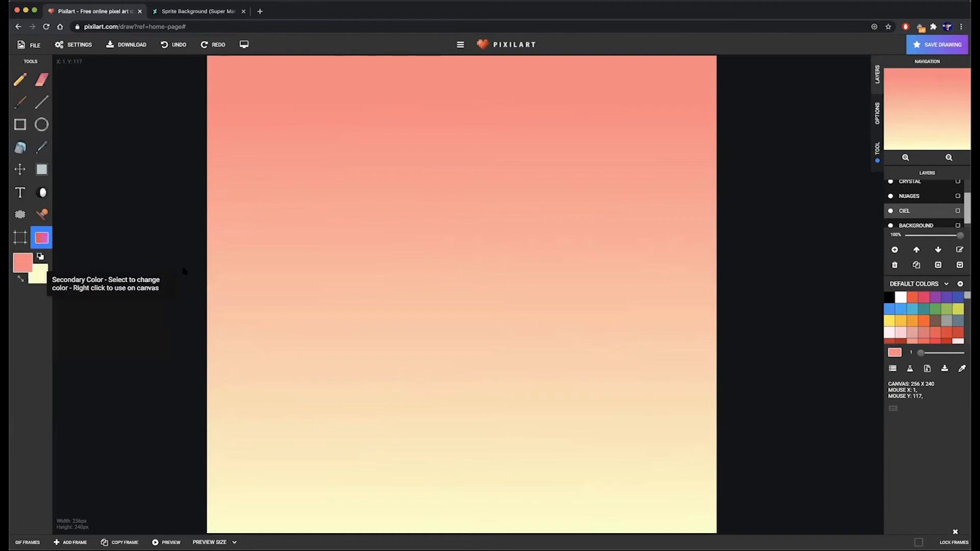
pyautogui.moveTo(464, 153); pyautogui.dragTo(478, 532)
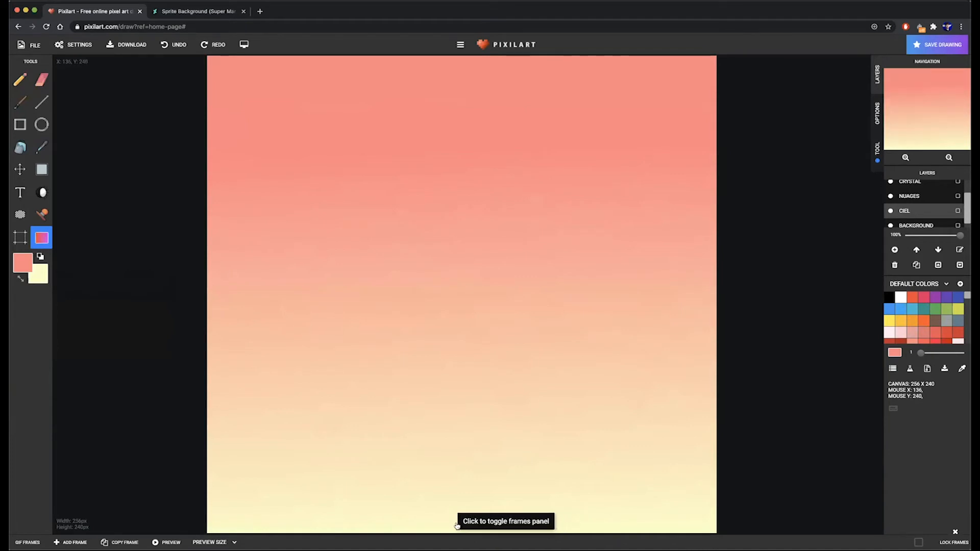
# Step: Select the Sol layer and set up the Square tool with a pixel size of 2
pyautogui.scroll(2, 911, 199)
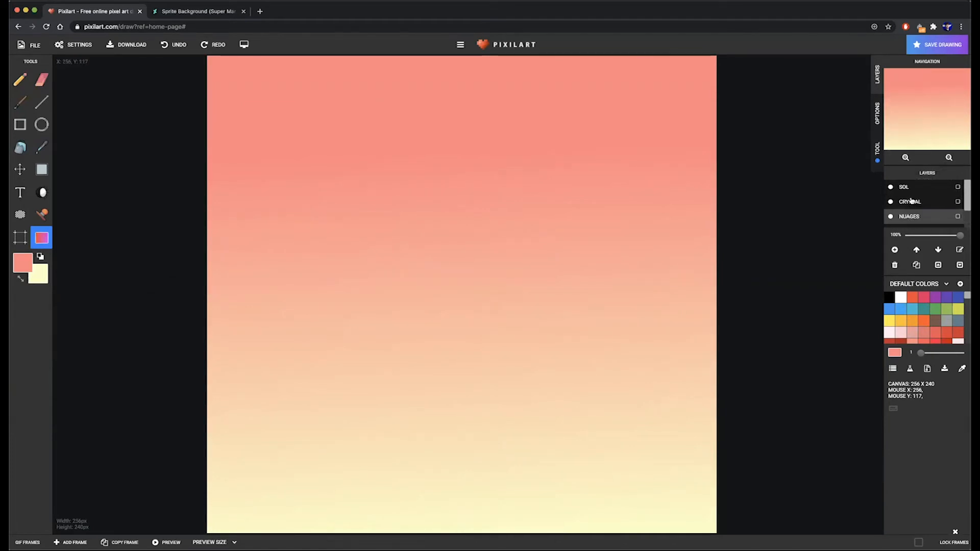
pyautogui.click(911, 190)
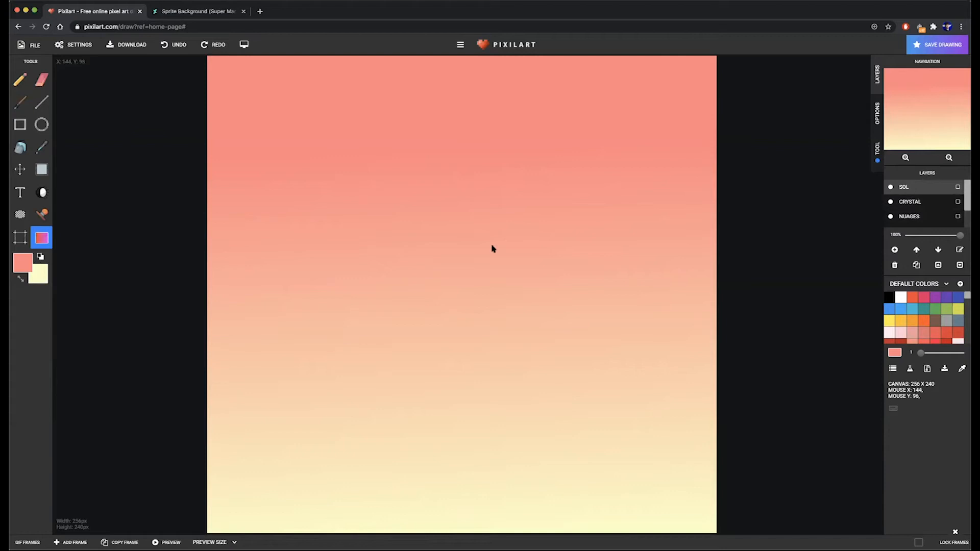
pyautogui.click(876, 153)
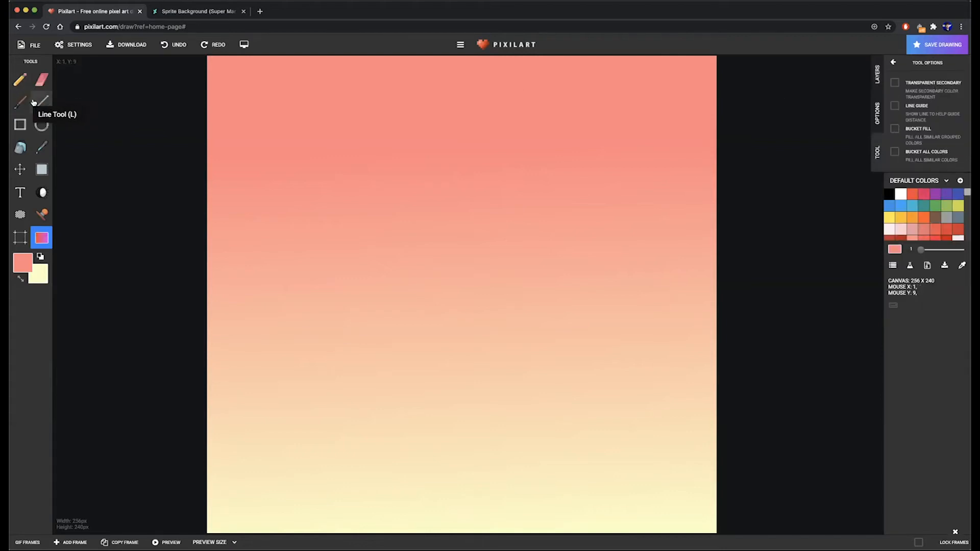
pyautogui.click(38, 103)
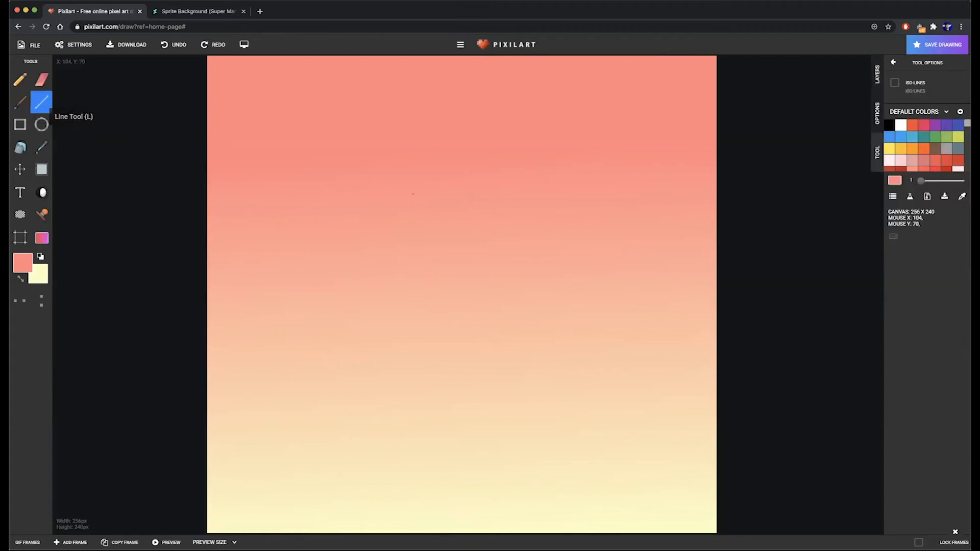
pyautogui.click(20, 124)
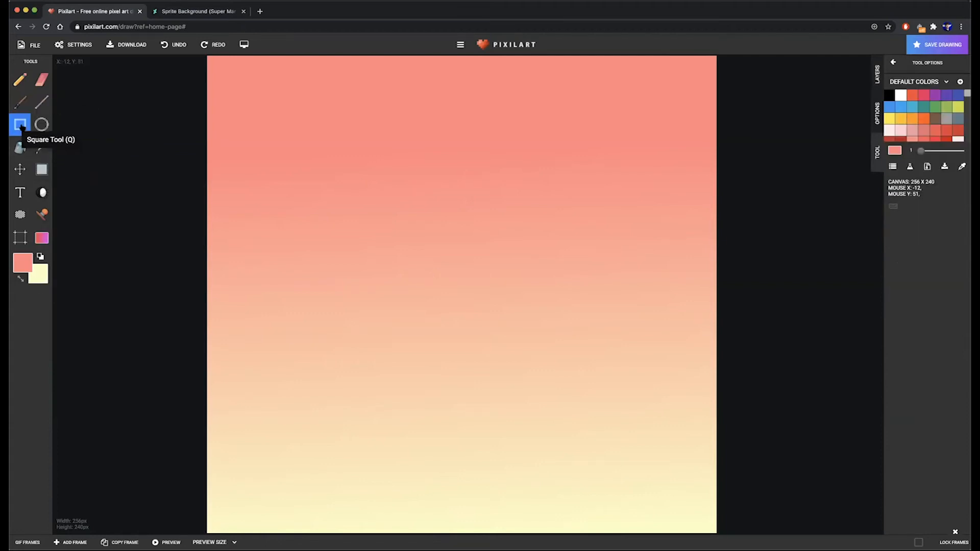
pyautogui.moveTo(920, 151); pyautogui.dragTo(923, 151)
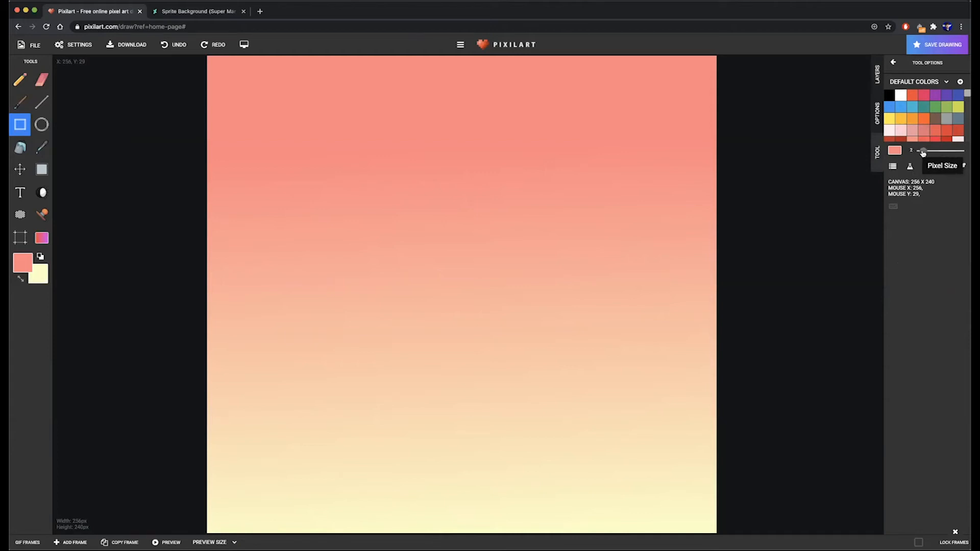
# Step: Set the primary colour to a medium sea green
pyautogui.click(23, 263)
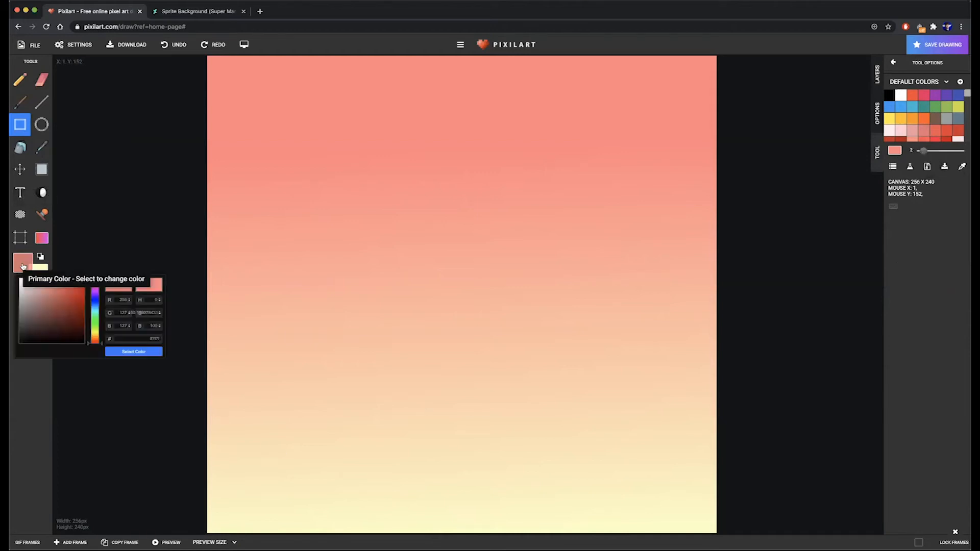
pyautogui.click(96, 325)
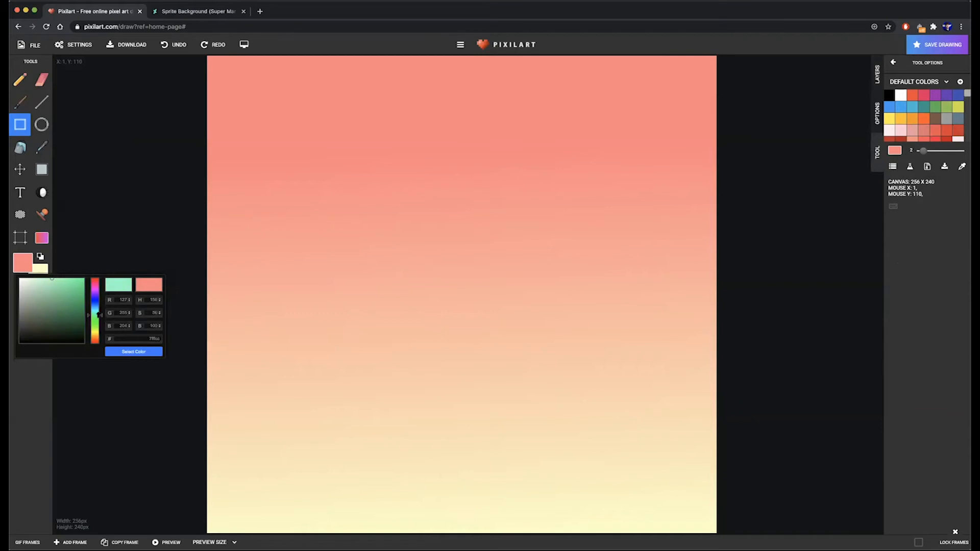
pyautogui.click(57, 301)
pyautogui.moveTo(71, 298); pyautogui.dragTo(72, 292)
pyautogui.click(125, 352)
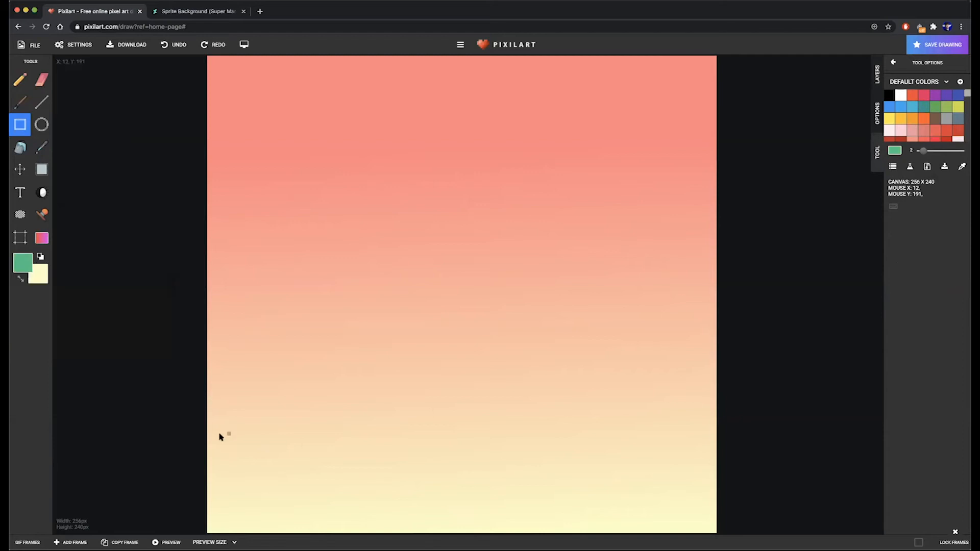
# Step: Draw a rectangle across the full width of the canvas's bottom edge on the Sol layer and fill it with the green
pyautogui.moveTo(209, 477); pyautogui.dragTo(719, 536)
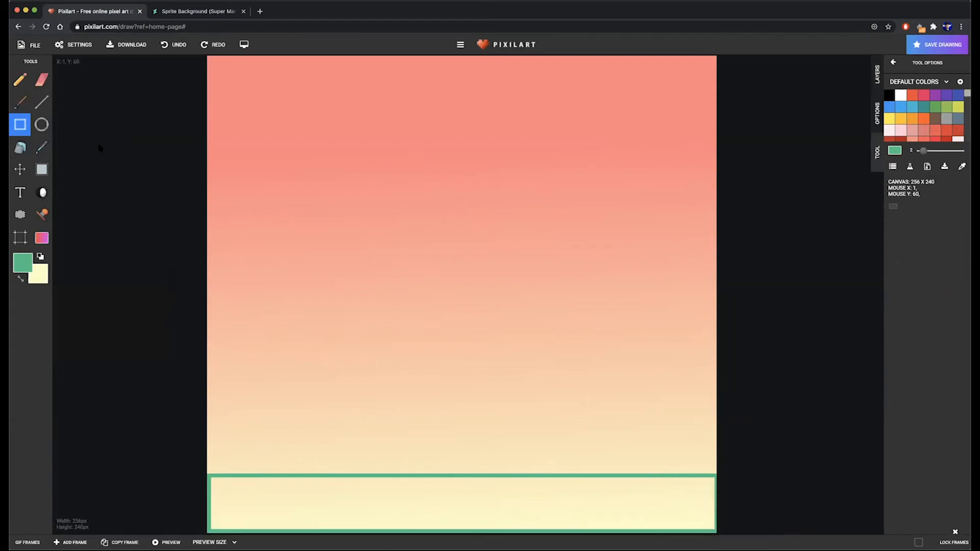
pyautogui.click(20, 148)
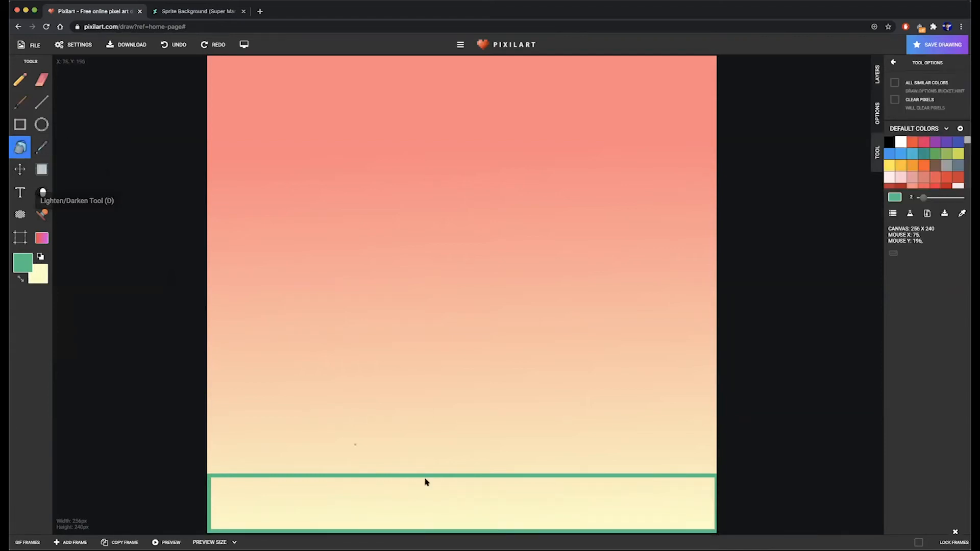
pyautogui.click(429, 496)
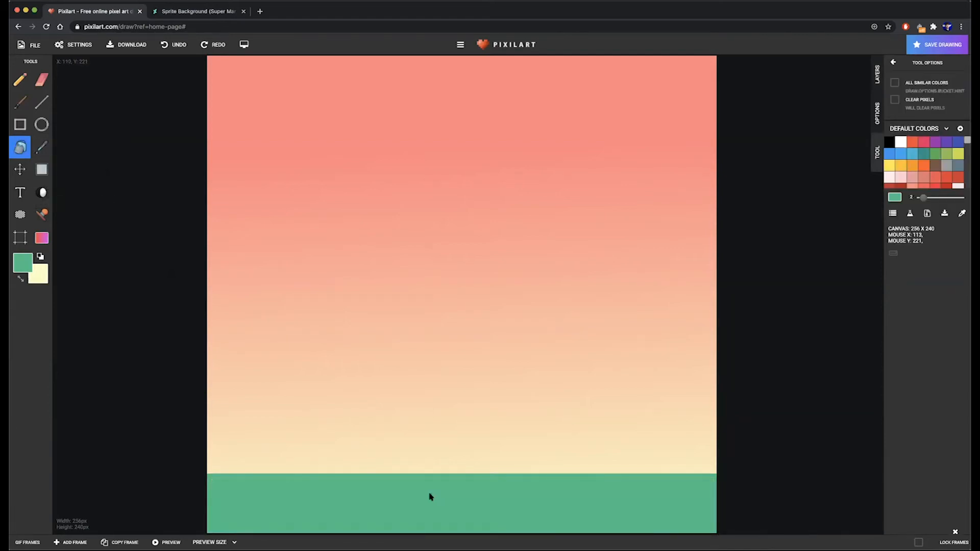
# Step: Switch to the pencil with the Sol layer active and darken the primary colour to a deep green
pyautogui.click(875, 77)
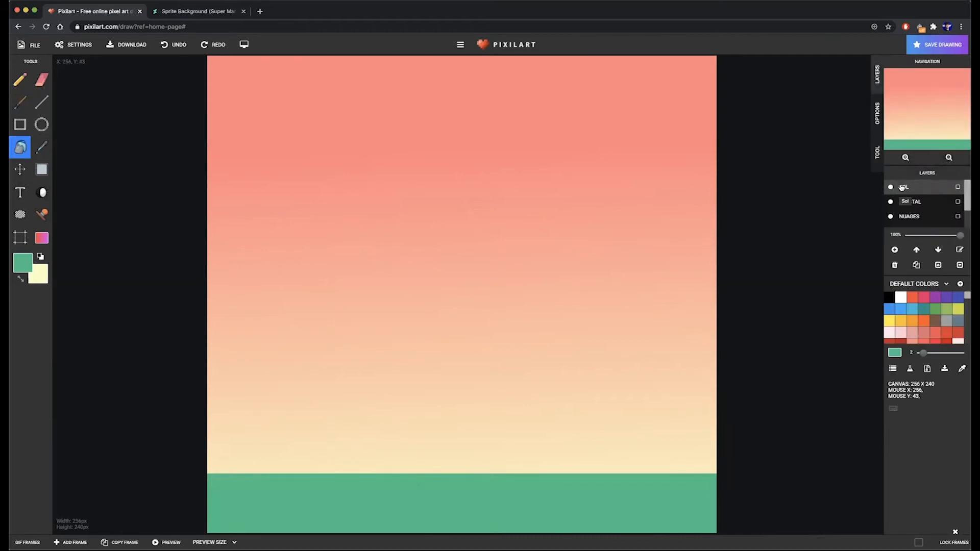
pyautogui.click(18, 80)
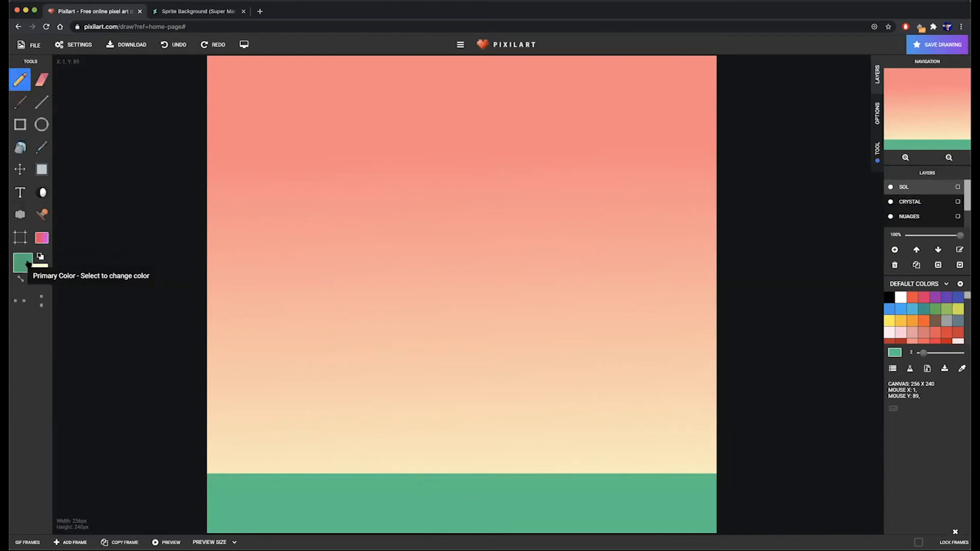
pyautogui.click(24, 263)
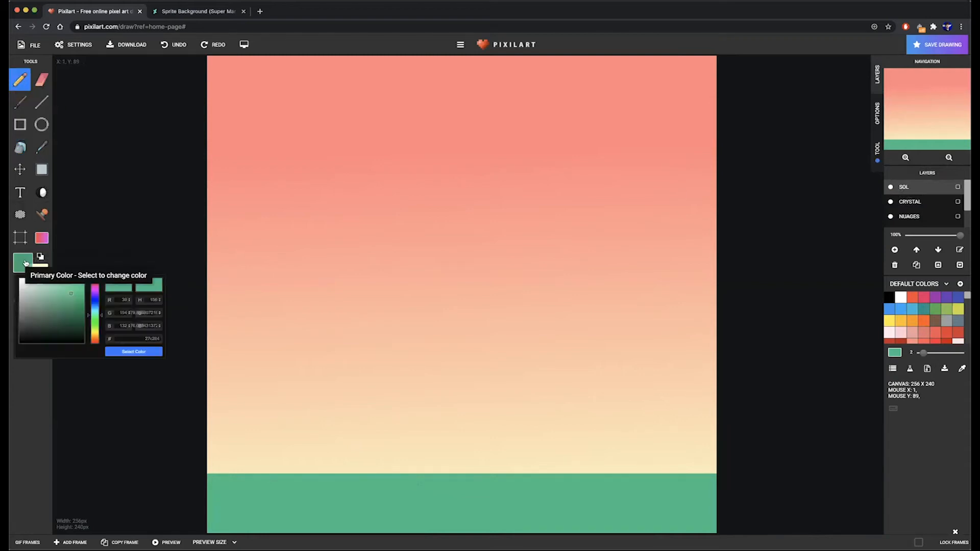
pyautogui.click(69, 318)
pyautogui.click(136, 352)
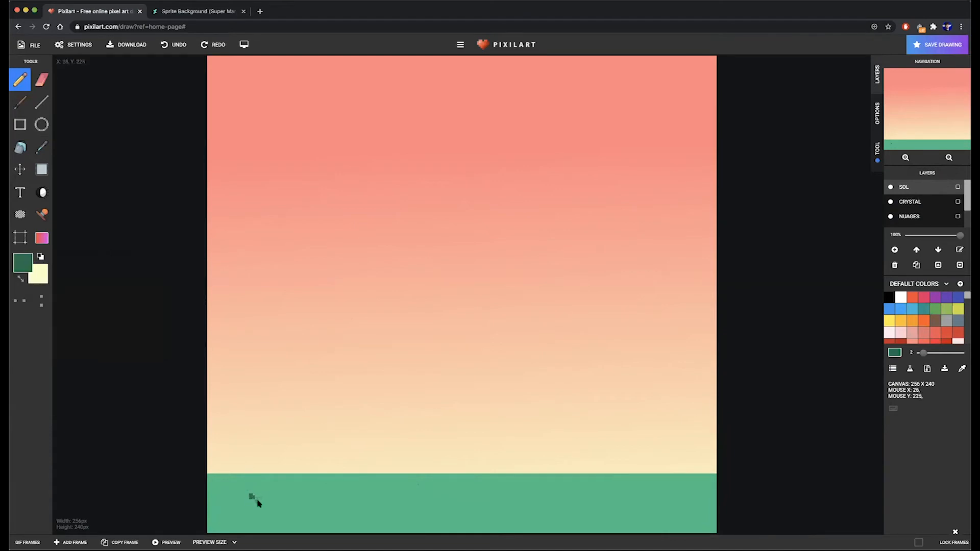
# Step: Draw small dark green grass tufts scattered across the ground strip on the Sol layer
pyautogui.click(253, 502)
pyautogui.moveTo(359, 505); pyautogui.dragTo(372, 500)
pyautogui.moveTo(684, 486); pyautogui.dragTo(701, 494)
pyautogui.moveTo(628, 518); pyautogui.dragTo(648, 525)
pyautogui.moveTo(519, 493); pyautogui.dragTo(526, 501)
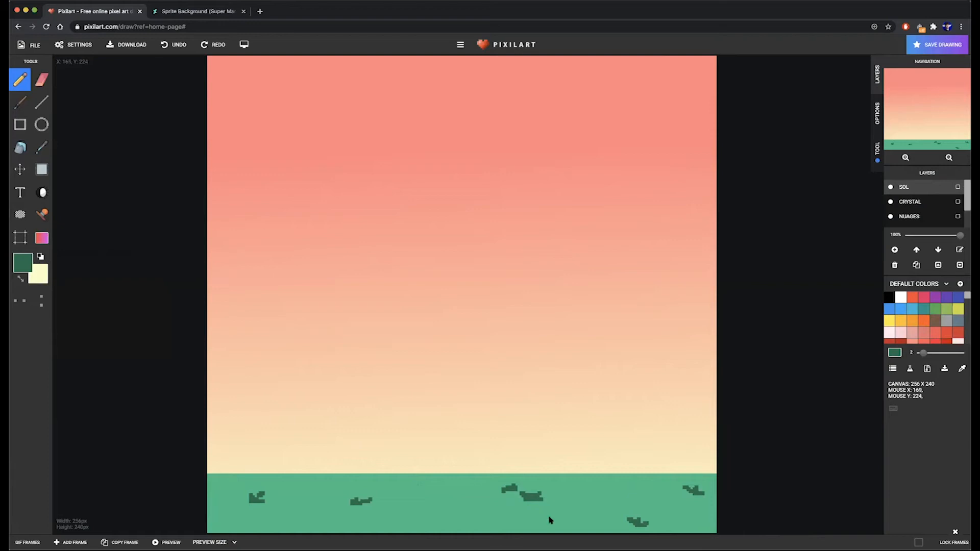
pyautogui.moveTo(400, 515); pyautogui.dragTo(401, 517)
# Step: Set the primary colour to a light mint green
pyautogui.click(23, 264)
pyautogui.click(55, 282)
pyautogui.moveTo(55, 282); pyautogui.dragTo(60, 293)
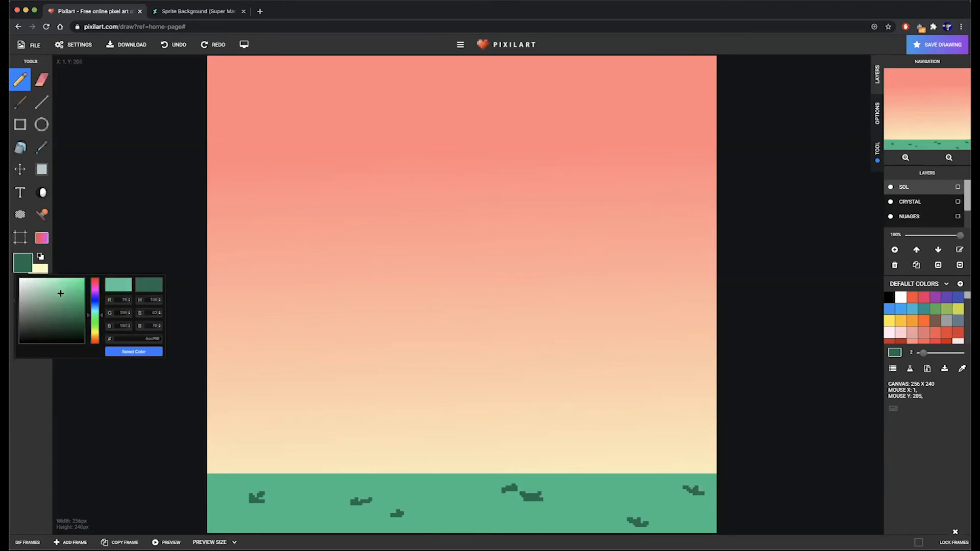
pyautogui.click(135, 352)
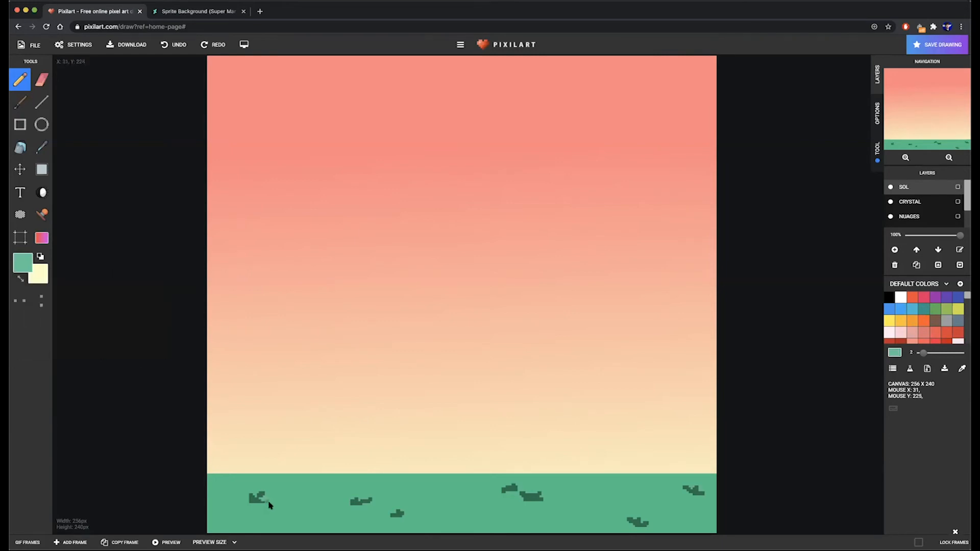
pyautogui.click(22, 263)
pyautogui.click(57, 281)
pyautogui.click(134, 352)
# Step: Add light mint highlights beside the dark tufts and a few loose ones across the ground strip
pyautogui.moveTo(266, 501); pyautogui.dragTo(271, 499)
pyautogui.scroll(1, 286, 497)
pyautogui.scroll(-1, 373, 483)
pyautogui.click(407, 512)
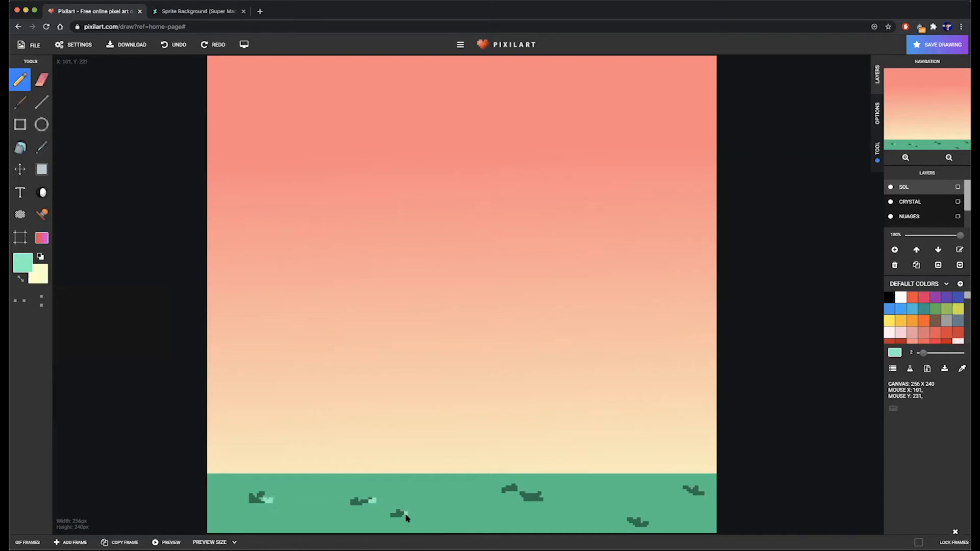
pyautogui.click(518, 485)
pyautogui.click(543, 497)
pyautogui.click(650, 497)
pyautogui.click(408, 497)
# Step: Make the Crystal layer active and hide the Sol layer
pyautogui.click(911, 201)
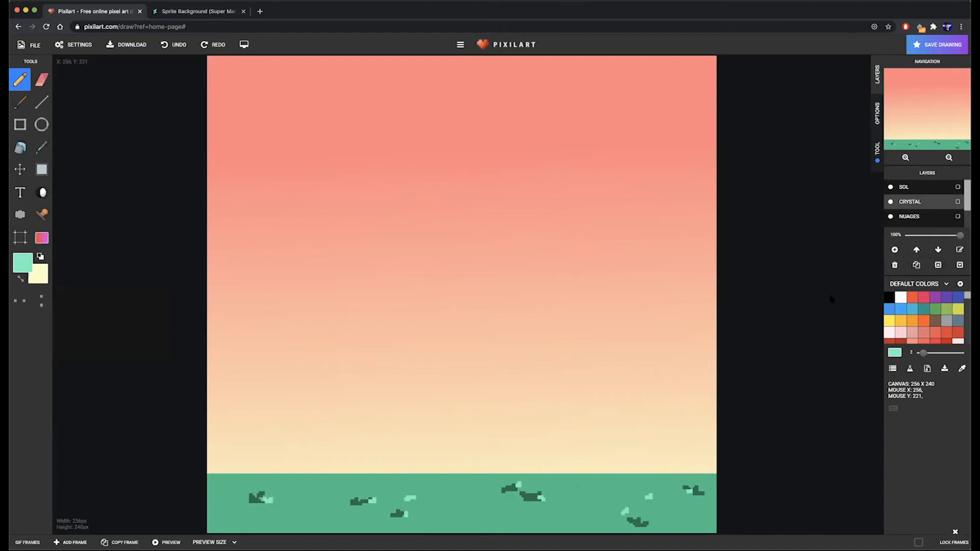
pyautogui.click(890, 188)
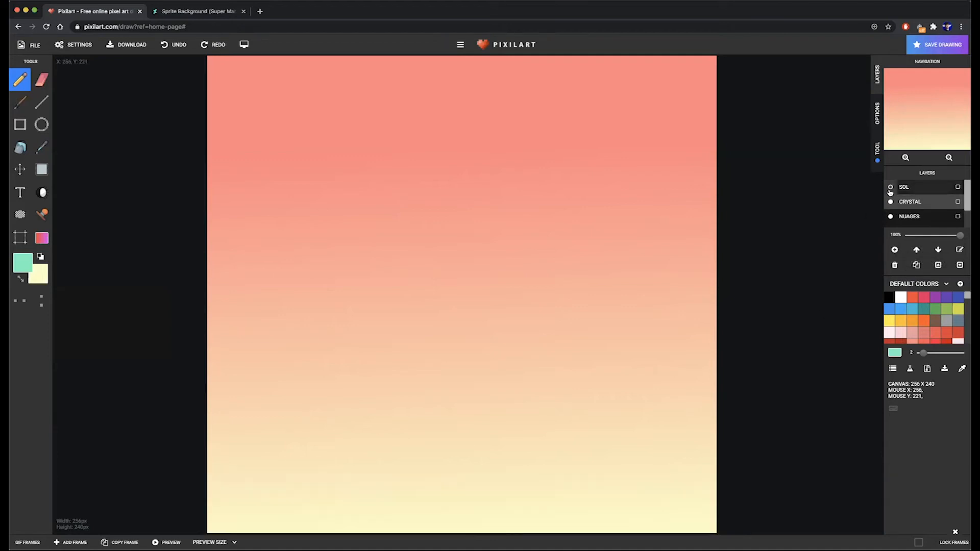
pyautogui.click(890, 188)
pyautogui.click(890, 188)
pyautogui.click(891, 188)
pyautogui.click(890, 187)
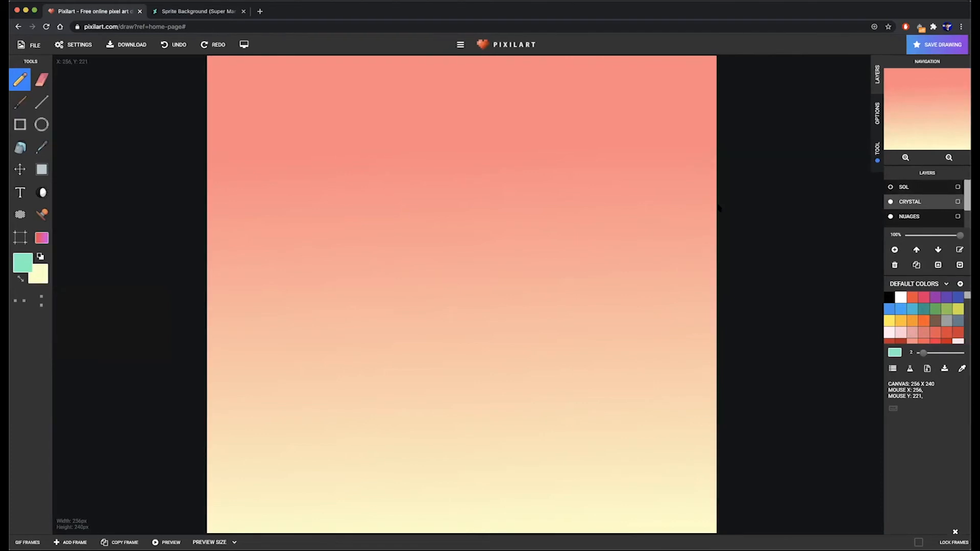
# Step: Sample the salmon pink from the top of the sky and make it a more saturated coral as the primary colour
pyautogui.click(40, 110)
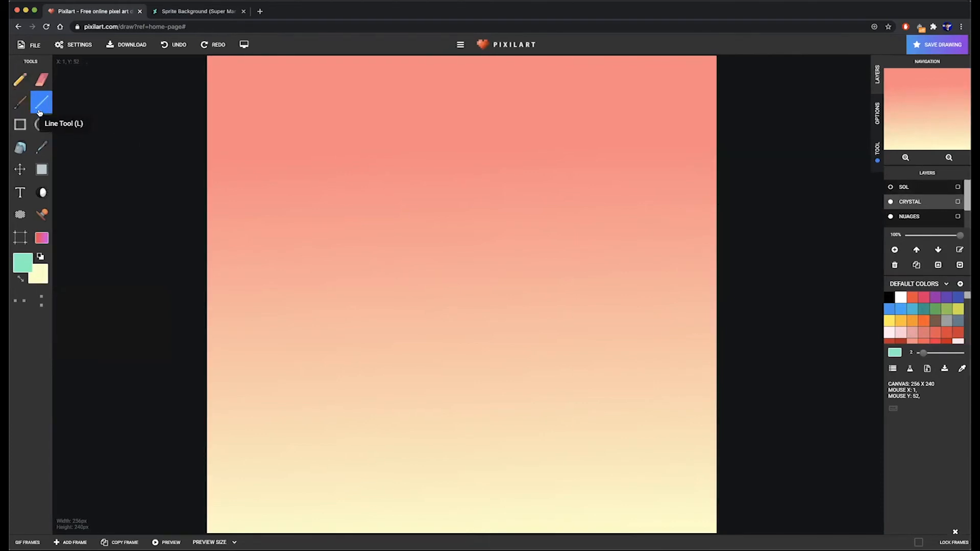
pyautogui.click(41, 147)
pyautogui.click(318, 66)
pyautogui.click(22, 262)
pyautogui.click(62, 279)
pyautogui.click(122, 351)
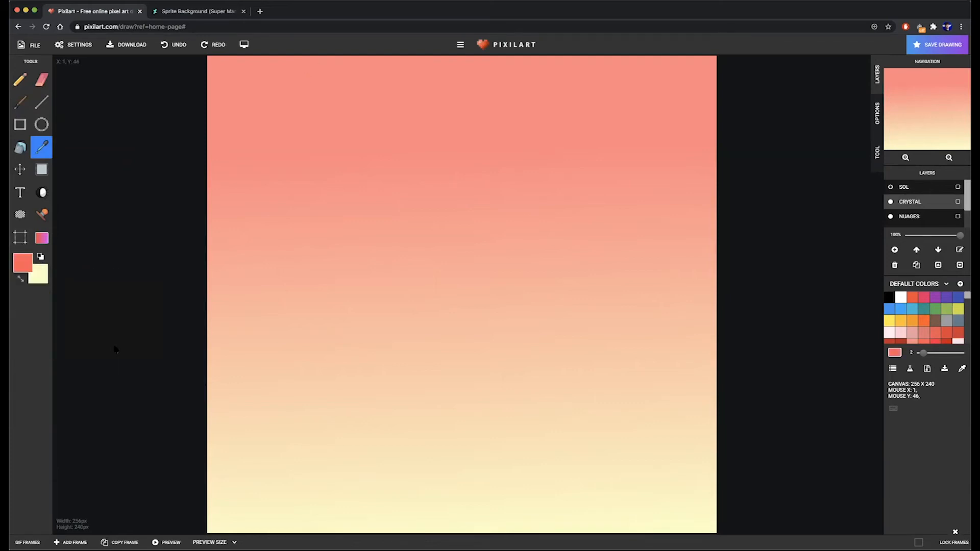
# Step: Set the Line tool's pixel size to 1, trying diagonal lines on the Crystal layer and undoing them
pyautogui.click(41, 102)
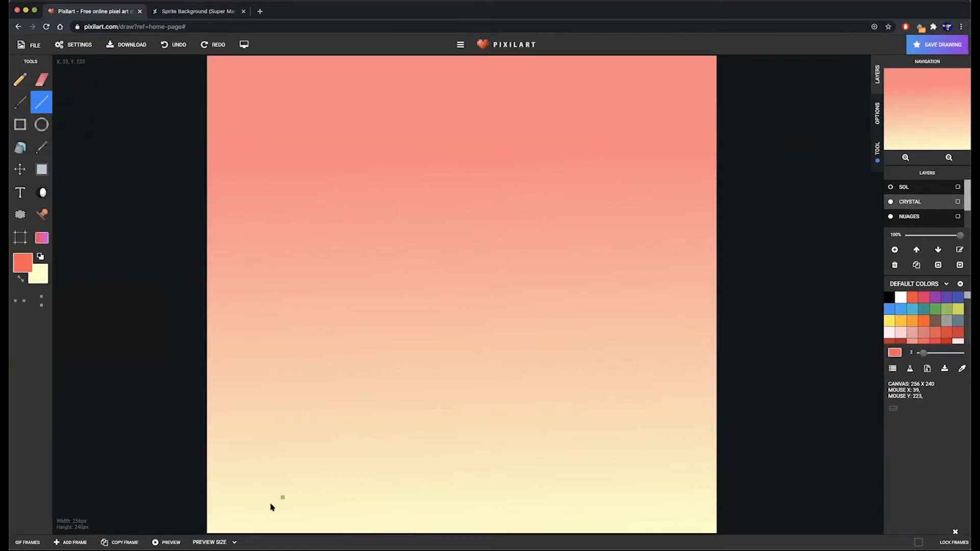
pyautogui.moveTo(257, 492); pyautogui.dragTo(451, 270)
pyautogui.press('super+z')
pyautogui.click(878, 152)
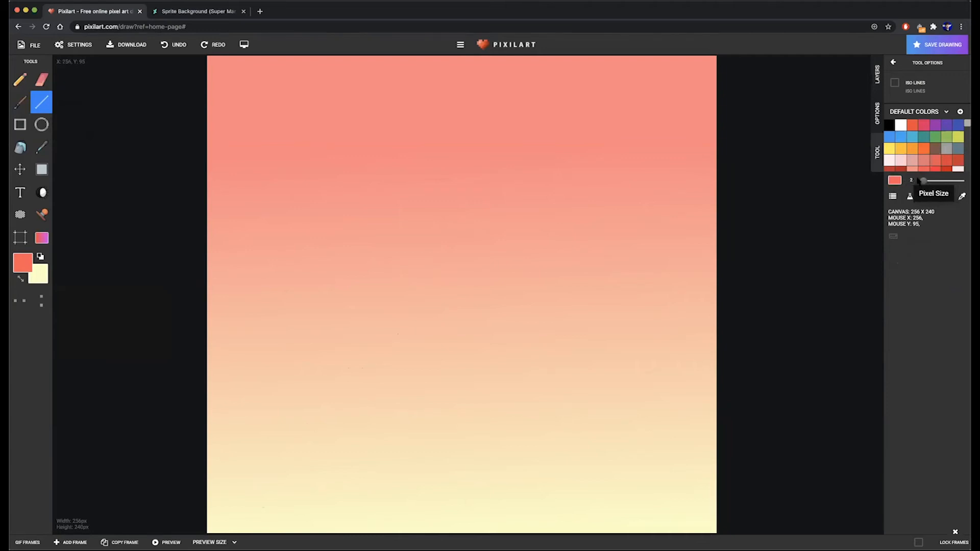
pyautogui.click(914, 181)
pyautogui.moveTo(279, 468); pyautogui.dragTo(463, 246)
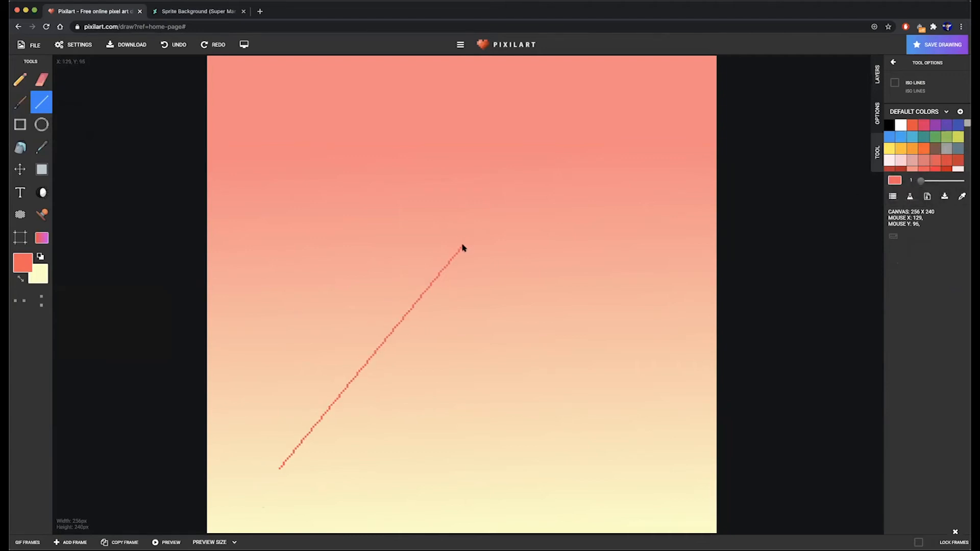
pyautogui.hotkey('ctrl', 'z')
pyautogui.click(877, 77)
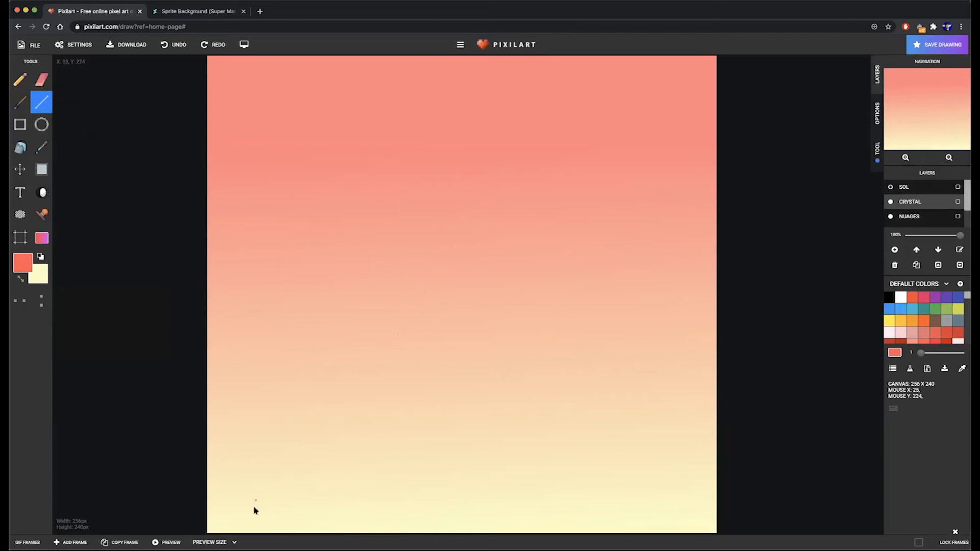
# Step: Draw the coral outline of a long slanted crystal with a pointed tip and a closed base on the Crystal layer
pyautogui.moveTo(261, 497); pyautogui.dragTo(353, 519)
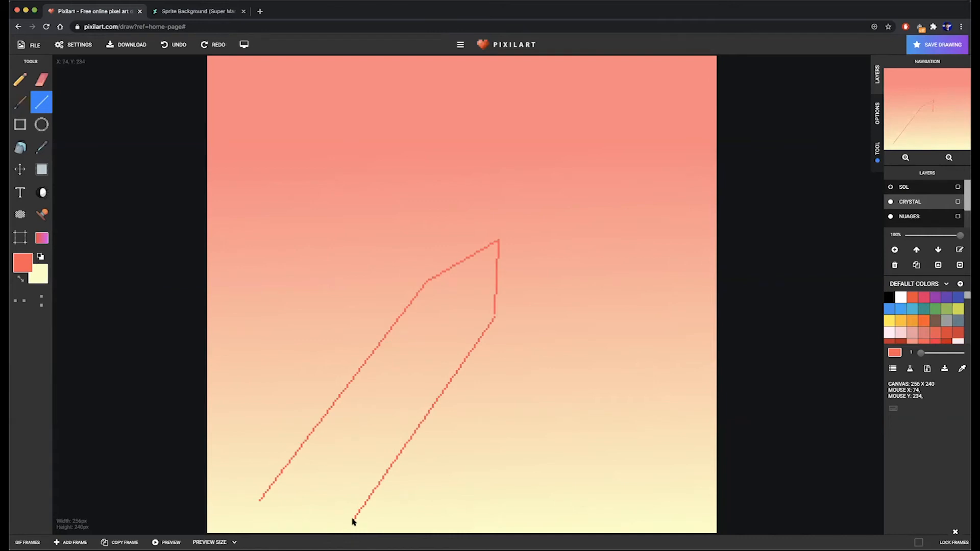
pyautogui.moveTo(259, 502); pyautogui.dragTo(353, 520)
pyautogui.click(891, 187)
pyautogui.click(890, 188)
# Step: Draw the edge between the crystal's tip and shaft, and two lengthwise facet lines down to its base
pyautogui.scroll(1, 428, 284)
pyautogui.scroll(-1, 428, 284)
pyautogui.moveTo(433, 304); pyautogui.dragTo(494, 322)
pyautogui.moveTo(432, 306)
pyautogui.mouseDown()
pyautogui.moveTo(313, 500)
pyautogui.moveTo(280, 507)
pyautogui.mouseUp()
pyautogui.moveTo(465, 325); pyautogui.dragTo(324, 519)
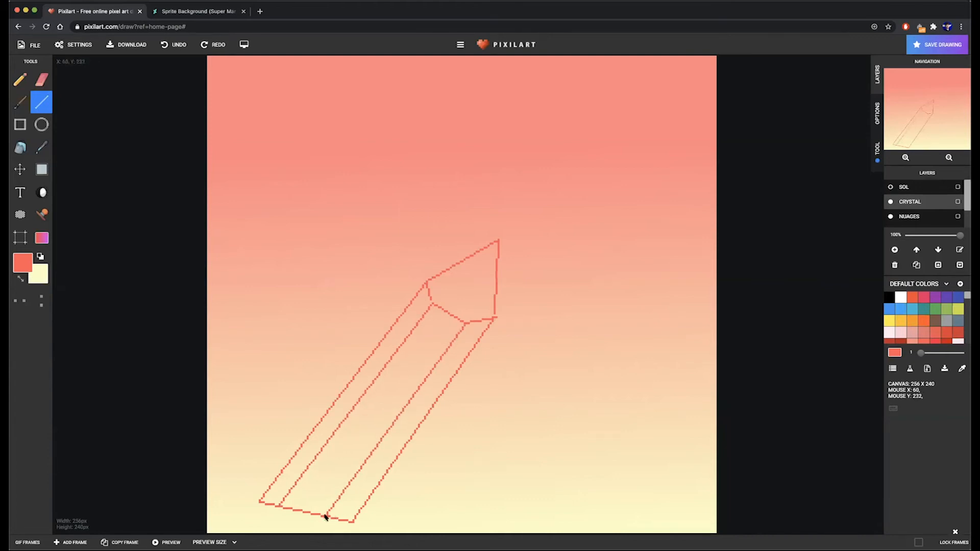
# Step: Draw two facet lines from the crystal's point to the inner corners where the tip meets the shaft
pyautogui.scroll(3, 432, 302)
pyautogui.scroll(-3, 437, 303)
pyautogui.moveTo(433, 304)
pyautogui.mouseDown()
pyautogui.moveTo(500, 243)
pyautogui.moveTo(470, 323)
pyautogui.mouseUp()
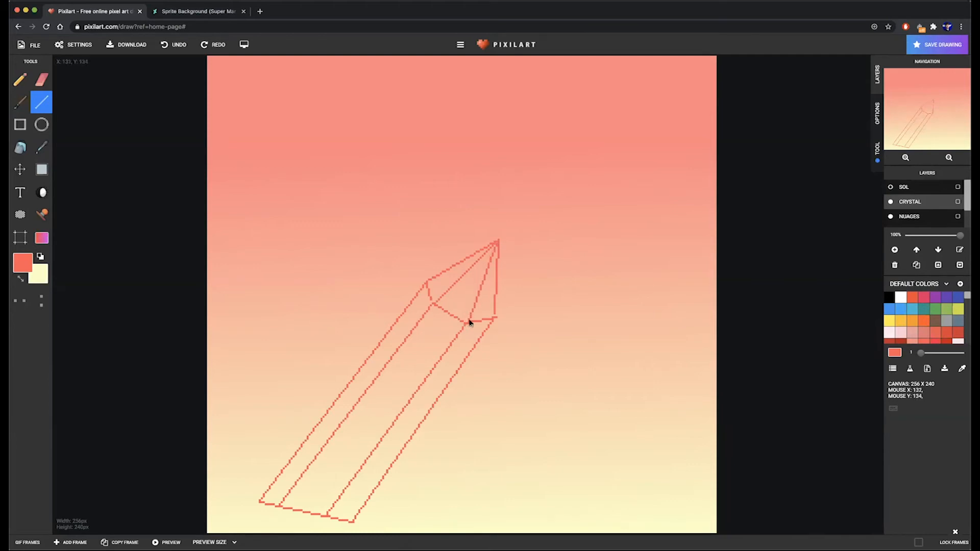
# Step: Try to bucket-fill the crystal shaft's right-hand facet with coral, and undo the fill
pyautogui.click(22, 149)
pyautogui.click(457, 350)
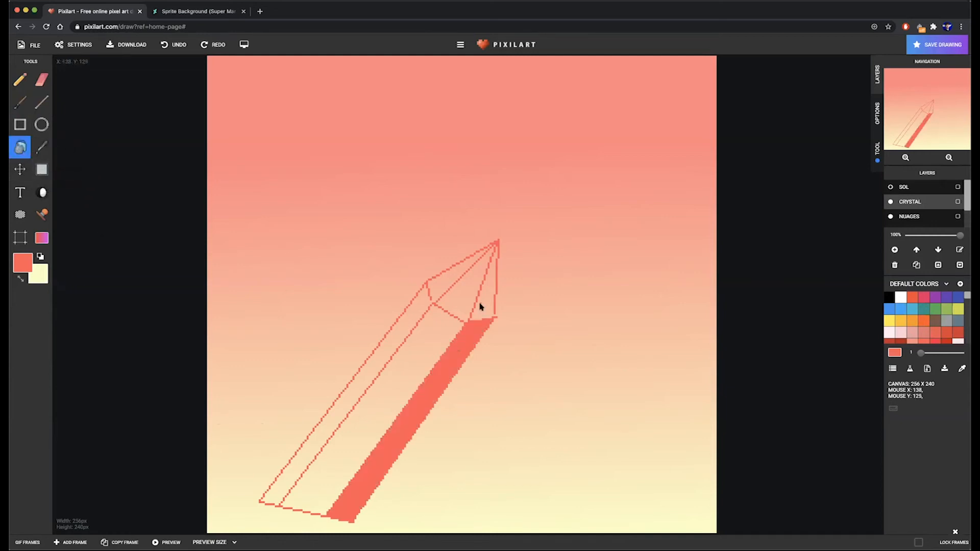
pyautogui.click(462, 333)
pyautogui.hotkey('ctrl', 'z')
pyautogui.click(20, 80)
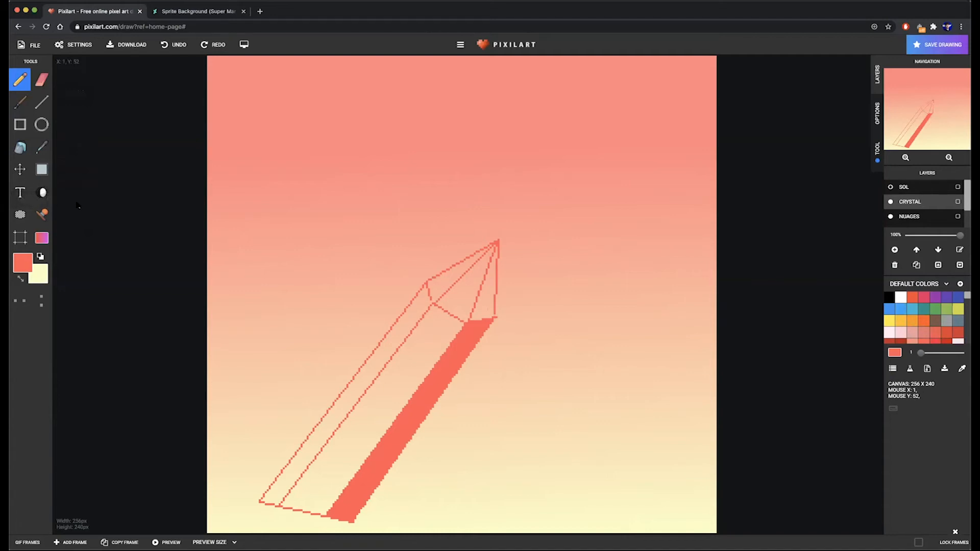
pyautogui.hotkey('ctrl', 'z')
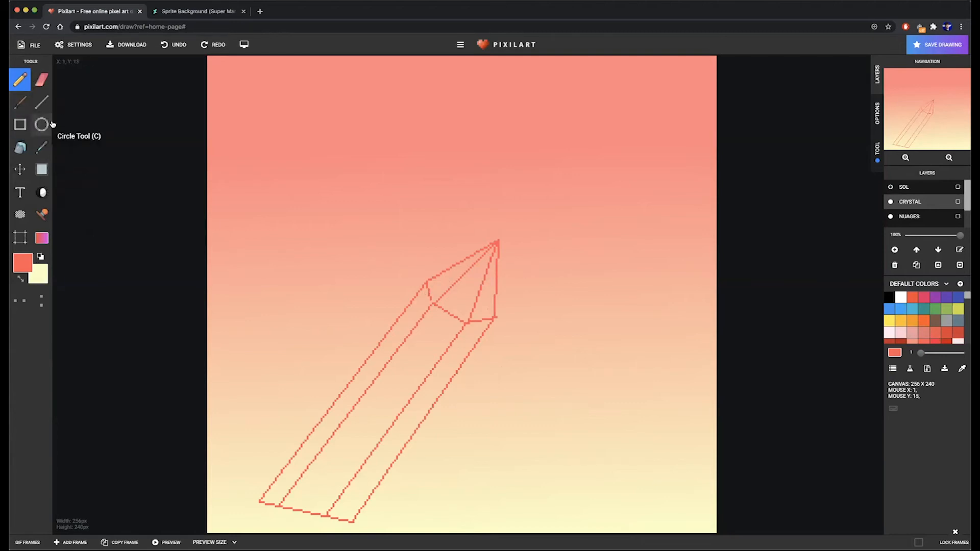
# Step: Bucket-fill the large crystal's left facets with coral and the middle facets of its shaft and tip with a lighter salmon
pyautogui.click(20, 147)
pyautogui.click(413, 313)
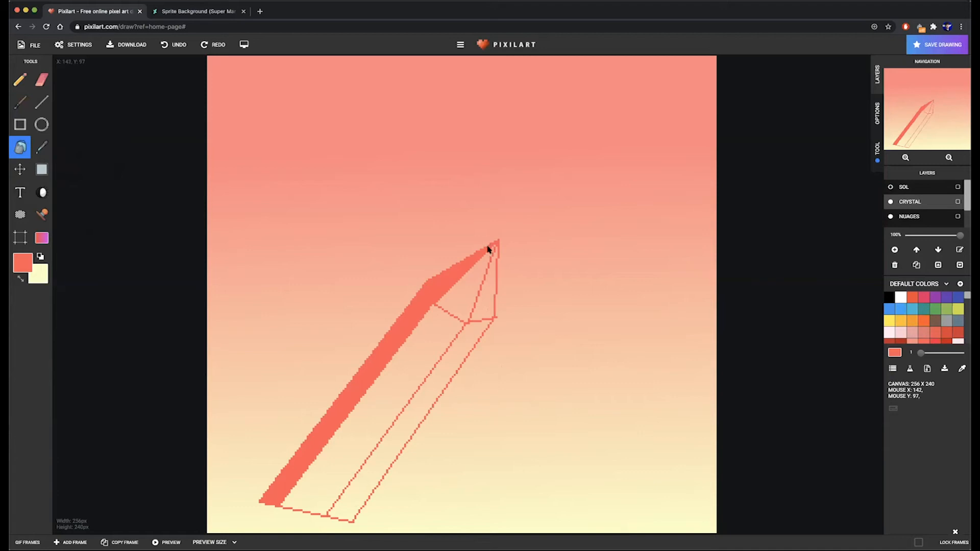
pyautogui.click(22, 263)
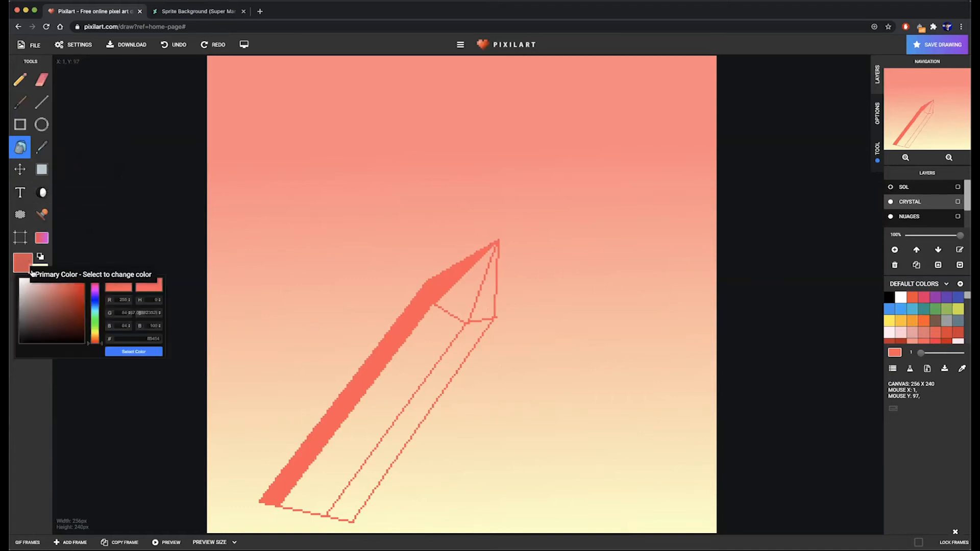
pyautogui.click(56, 280)
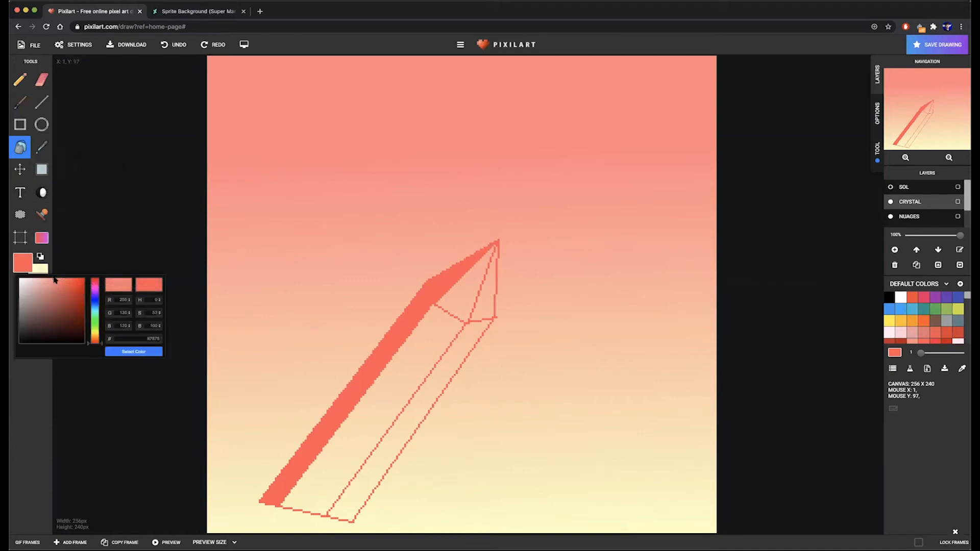
pyautogui.click(113, 351)
pyautogui.click(373, 414)
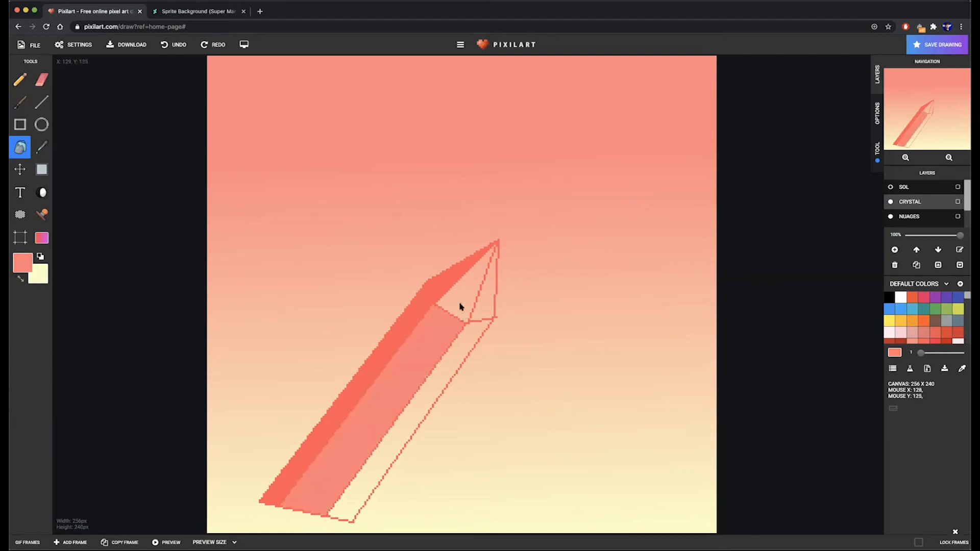
pyautogui.click(460, 307)
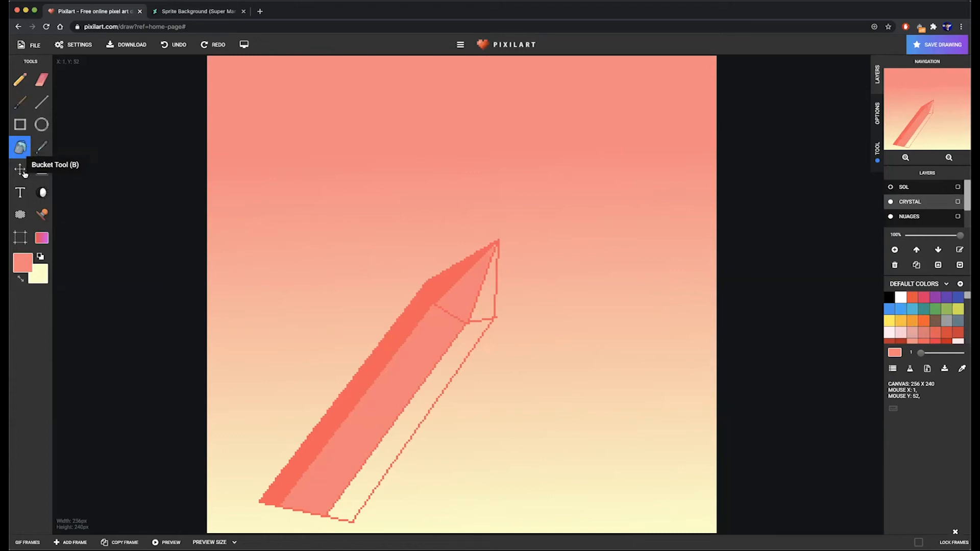
# Step: Fill the right-hand facets of the large crystal's shaft and tip with a pale pink
pyautogui.click(23, 263)
pyautogui.moveTo(51, 278); pyautogui.dragTo(35, 279)
pyautogui.click(143, 352)
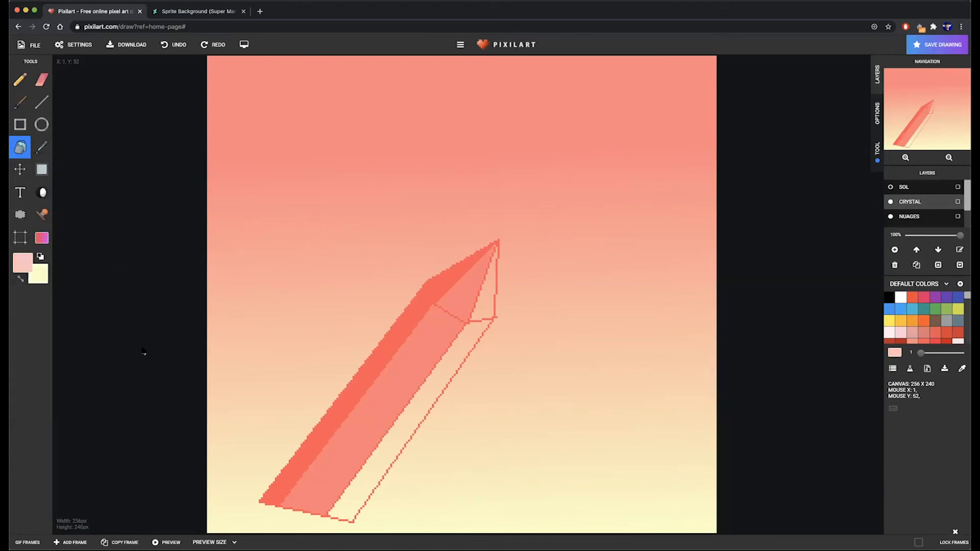
pyautogui.click(474, 342)
pyautogui.click(484, 299)
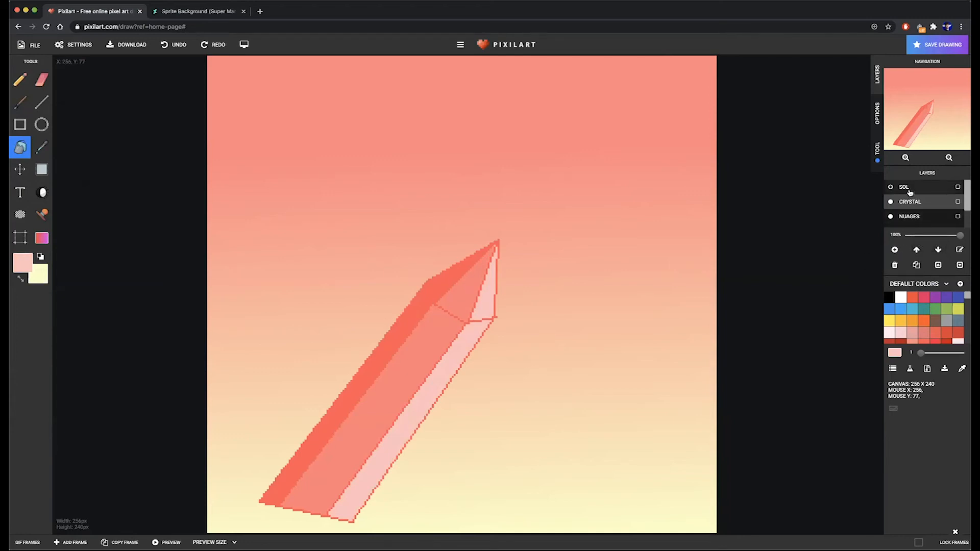
# Step: Add a layer named Crystal Petit above the Crystal layer, and sample the large crystal's coral as the line color
pyautogui.click(894, 250)
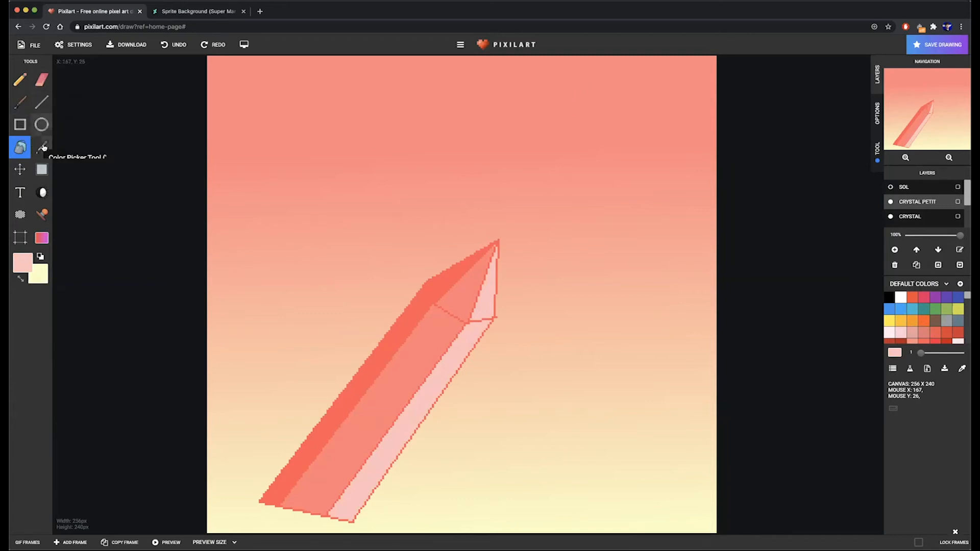
pyautogui.click(41, 107)
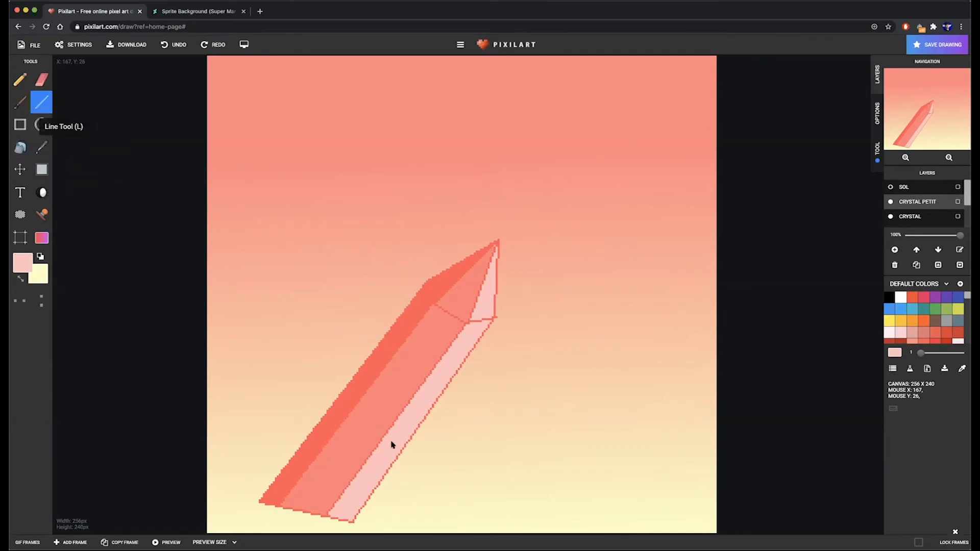
pyautogui.moveTo(377, 491); pyautogui.dragTo(548, 410)
pyautogui.click(41, 147)
pyautogui.click(428, 293)
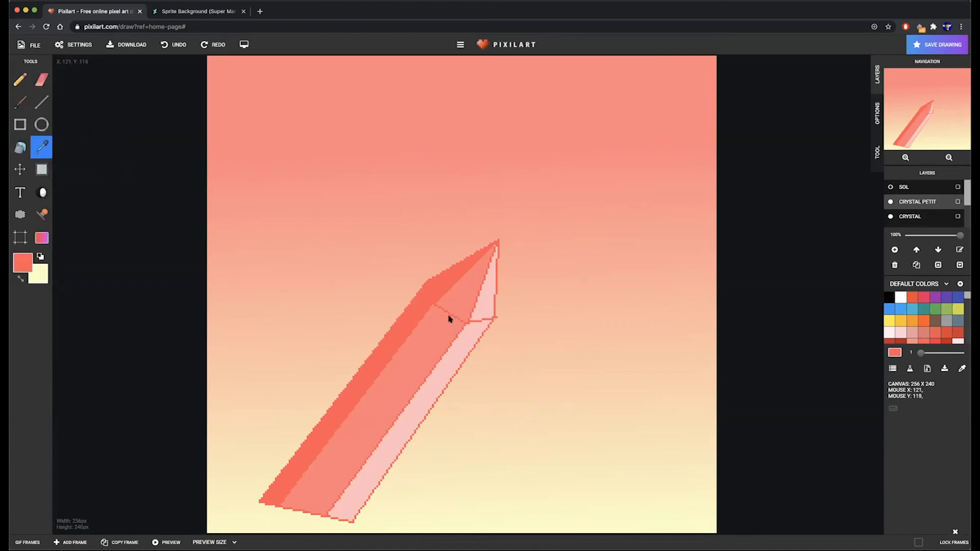
pyautogui.click(41, 101)
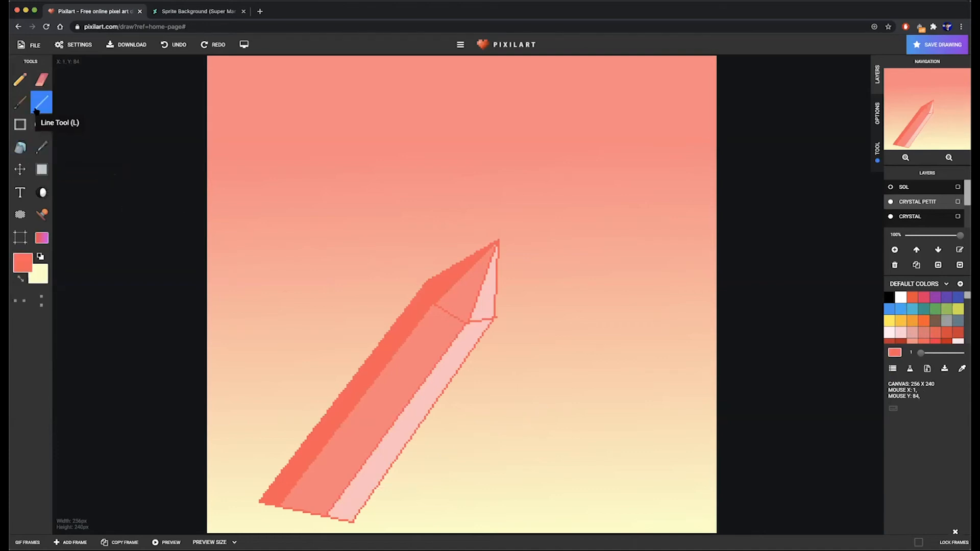
# Step: Draw the coral upper edges, lower edges and ridge line of a small slanted crystal to the right of the large one
pyautogui.moveTo(408, 469); pyautogui.dragTo(582, 394)
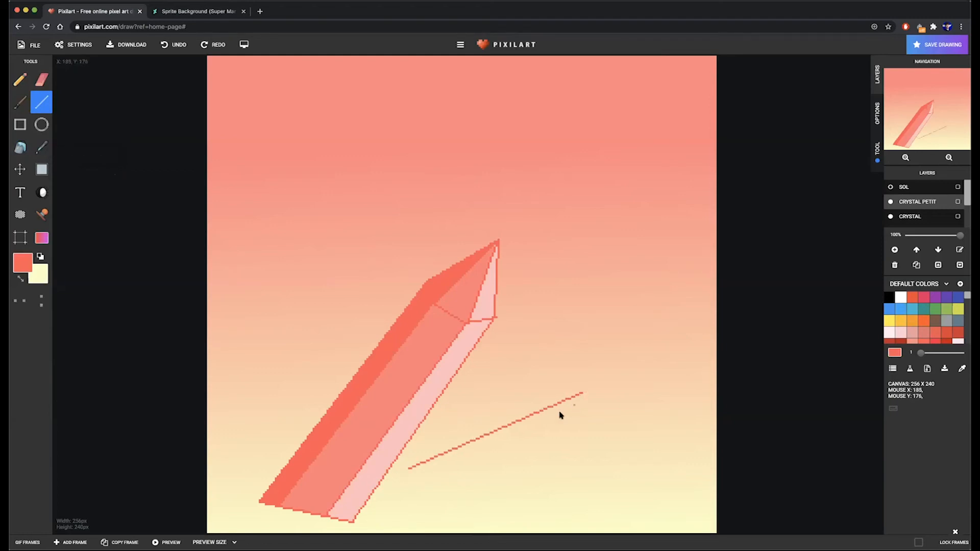
pyautogui.moveTo(412, 469); pyautogui.dragTo(600, 450)
pyautogui.moveTo(505, 470)
pyautogui.mouseDown()
pyautogui.moveTo(601, 452)
pyautogui.moveTo(557, 488)
pyautogui.mouseUp()
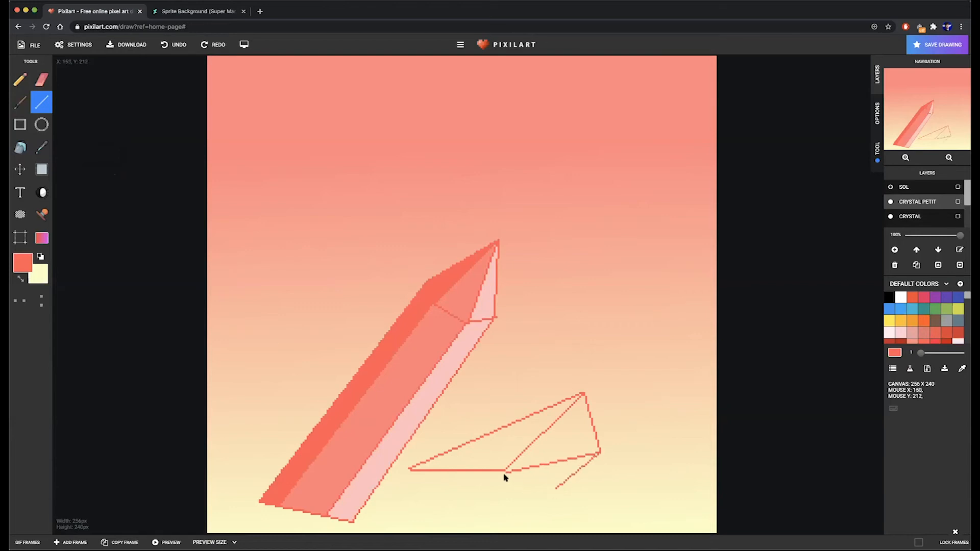
# Step: Draw the small crystal's lower facets and base edge, plus a narrow inner facet line beside its right-hand edge
pyautogui.moveTo(505, 471); pyautogui.dragTo(558, 488)
pyautogui.moveTo(503, 474)
pyautogui.mouseDown()
pyautogui.moveTo(457, 495)
pyautogui.moveTo(557, 488)
pyautogui.mouseUp()
pyautogui.moveTo(409, 471); pyautogui.dragTo(457, 496)
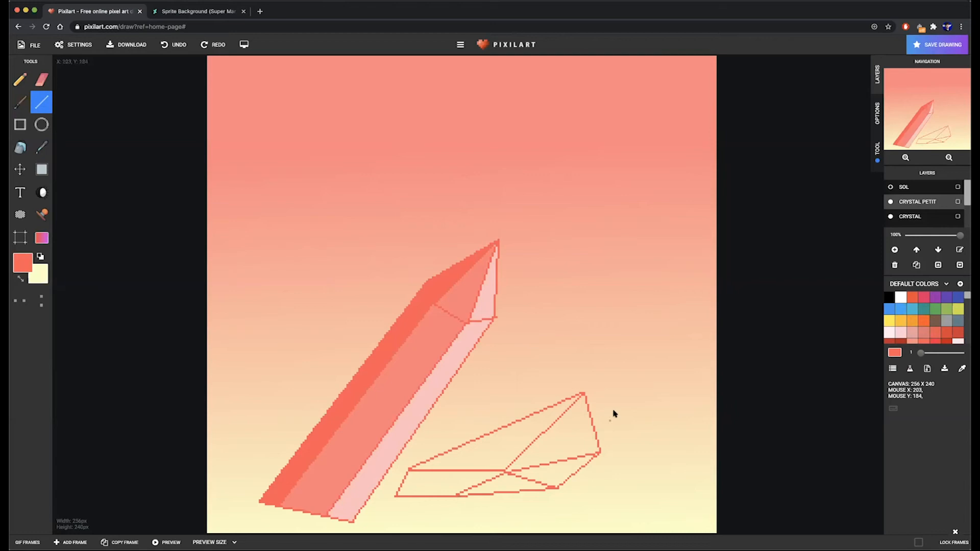
pyautogui.moveTo(583, 394); pyautogui.dragTo(599, 453)
pyautogui.moveTo(508, 471); pyautogui.dragTo(585, 448)
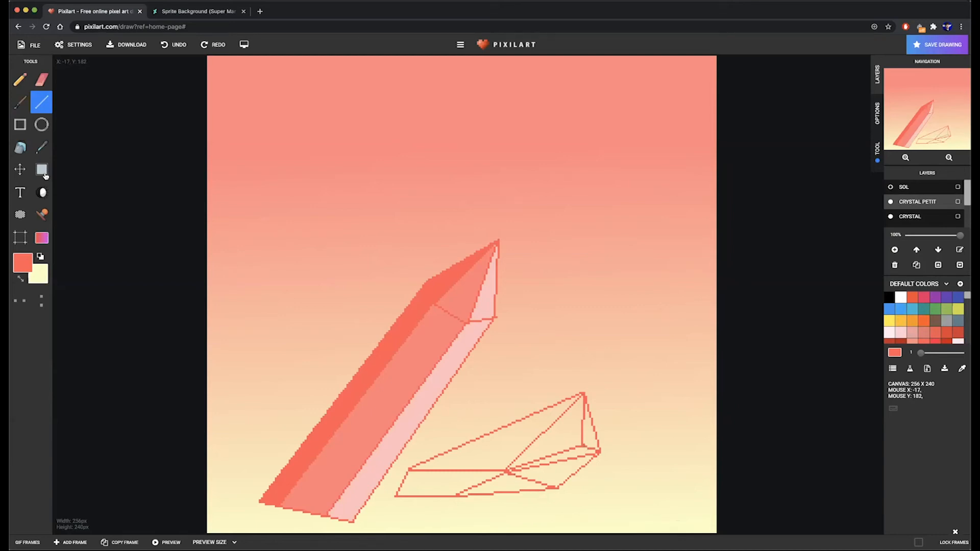
# Step: Try to bucket-fill the small crystal's lower-right, right-edge and lower-left facets with coral, and undo the fills
pyautogui.click(20, 148)
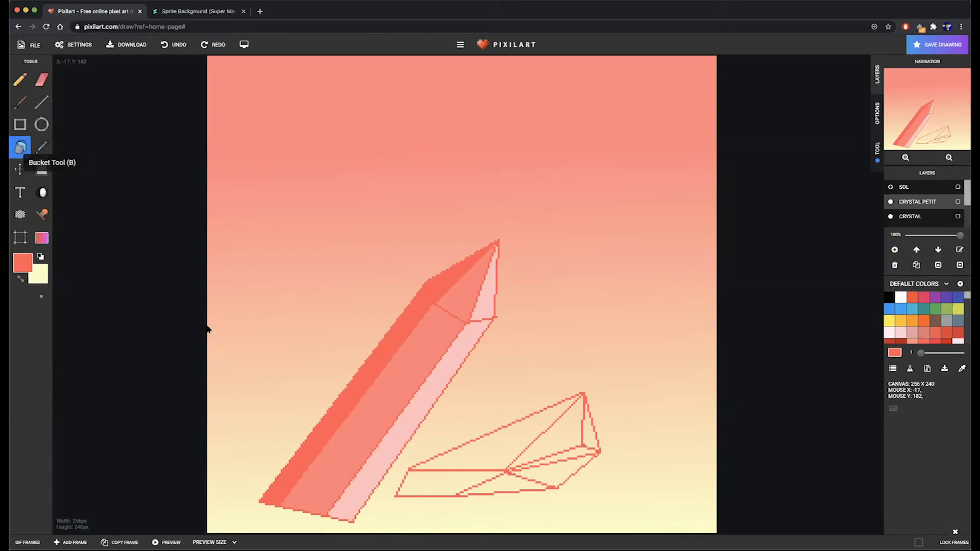
pyautogui.click(551, 476)
pyautogui.click(594, 436)
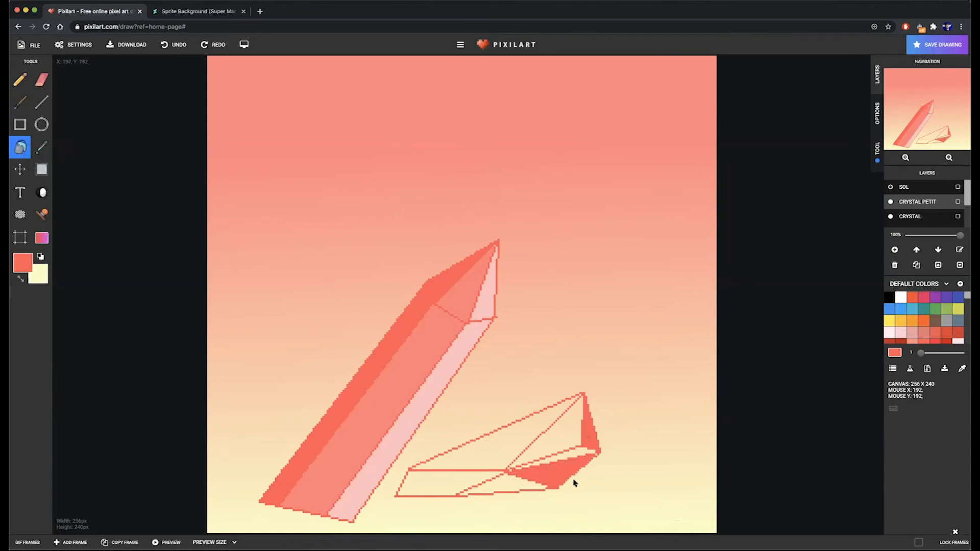
pyautogui.click(449, 488)
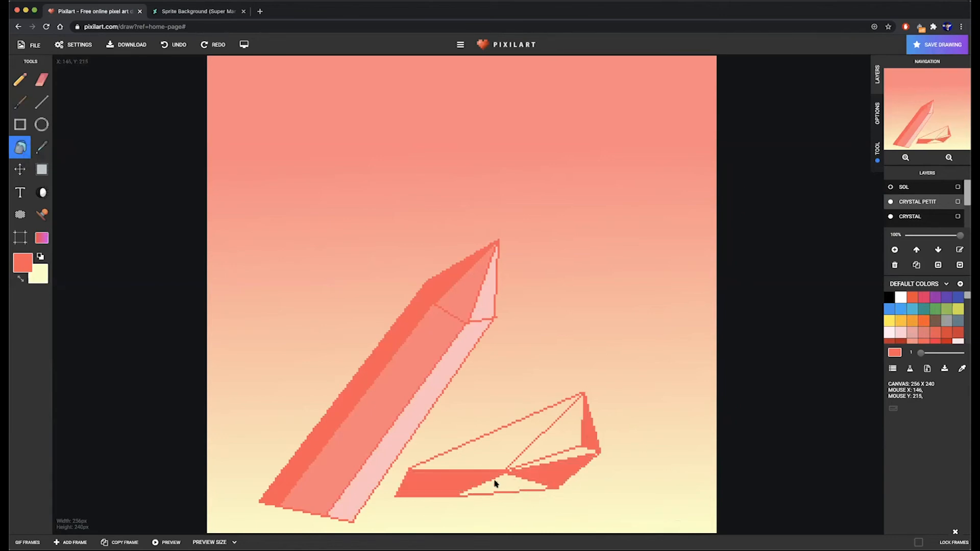
pyautogui.hotkey('ctrl', 'z')
pyautogui.hotkey('ctrl', 'z')
pyautogui.hotkey('ctrl', 'z')
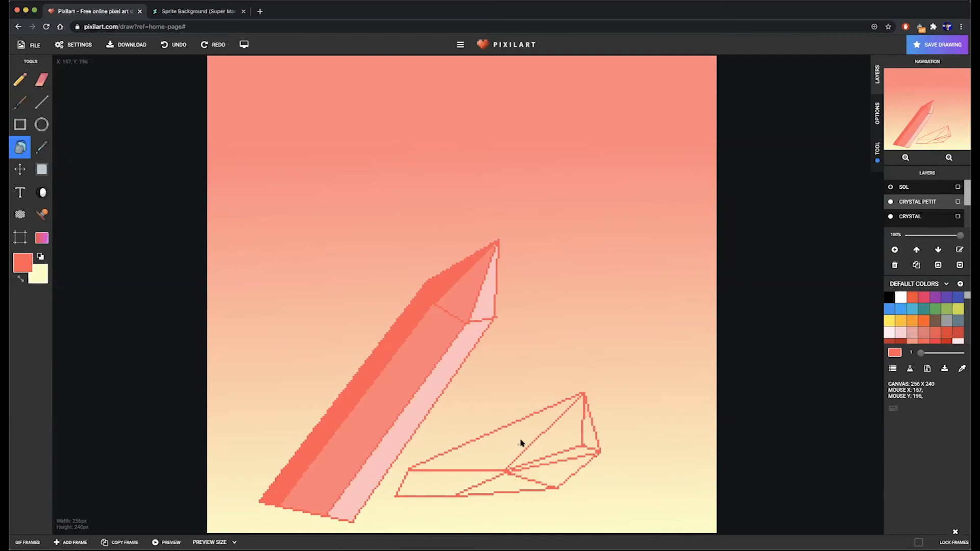
# Step: Fill the small crystal's two large upper facets and its lower-left facet with coral
pyautogui.click(521, 442)
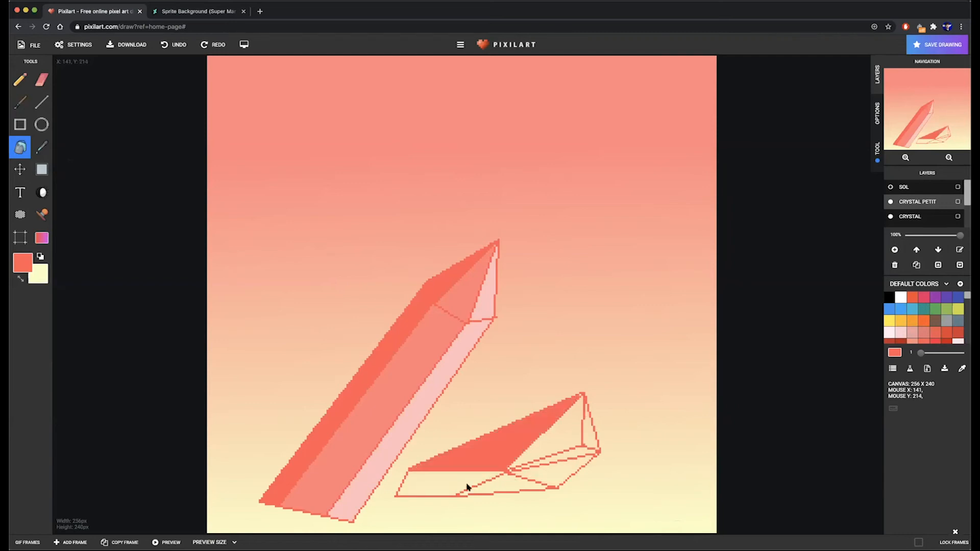
pyautogui.click(580, 436)
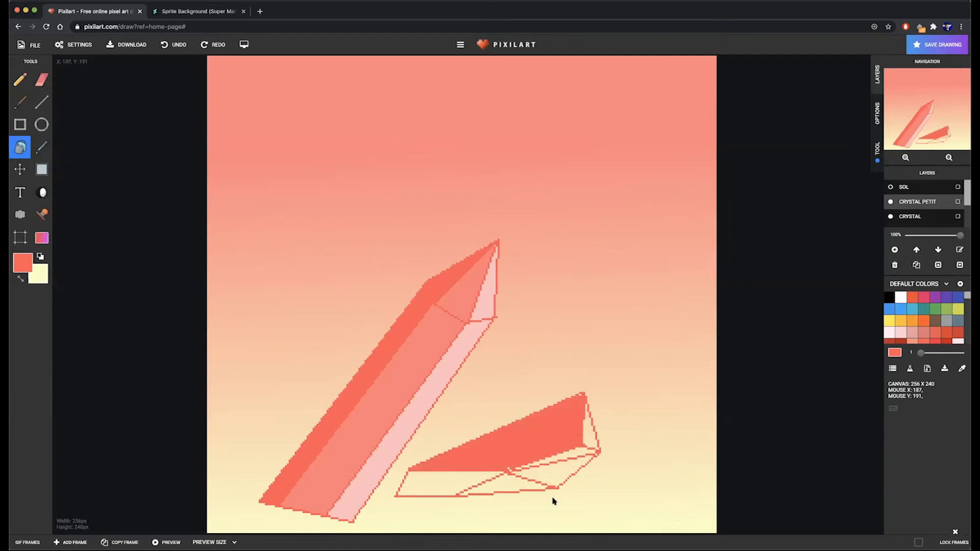
pyautogui.click(442, 488)
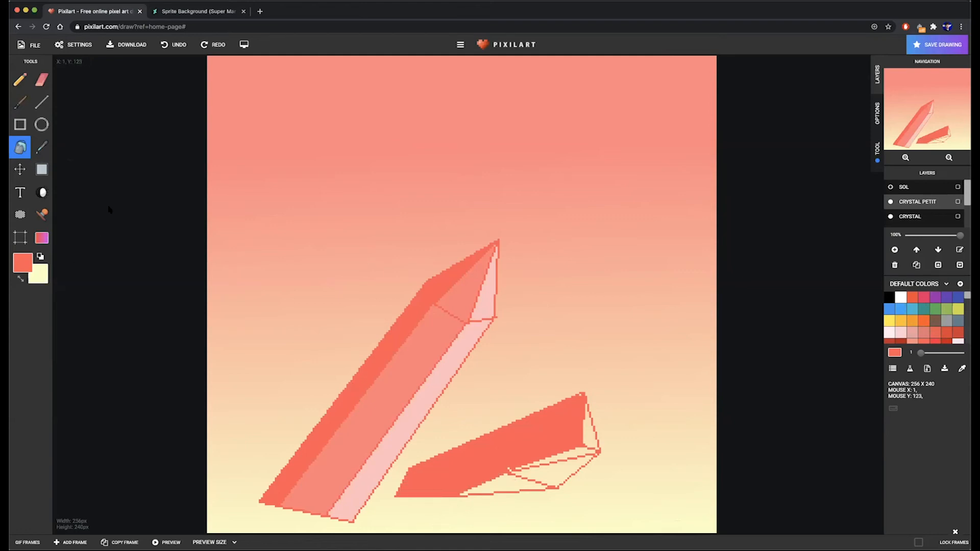
# Step: Sample the large crystal's salmon and fill the small crystal's narrow middle facet and bottom facet with it
pyautogui.click(41, 147)
pyautogui.click(419, 346)
pyautogui.click(20, 147)
pyautogui.click(570, 456)
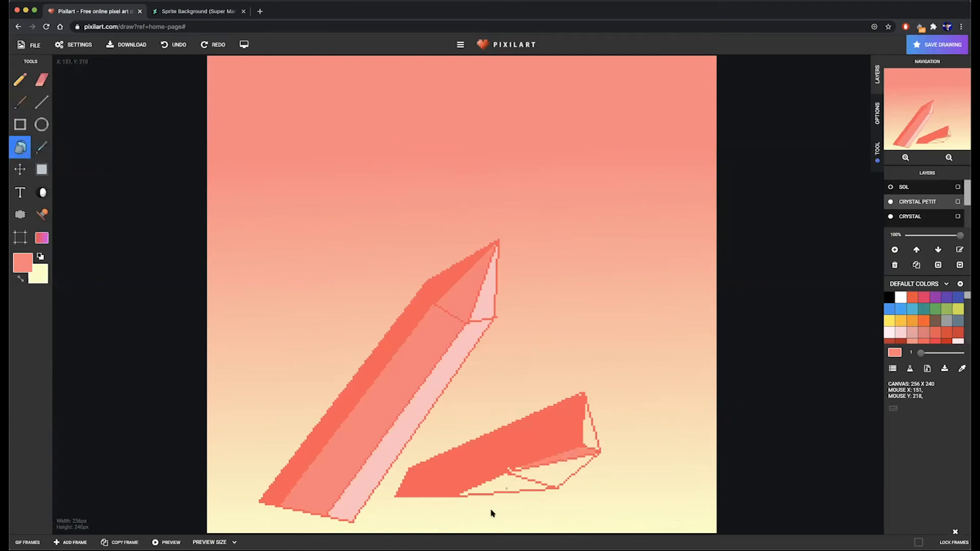
pyautogui.click(505, 488)
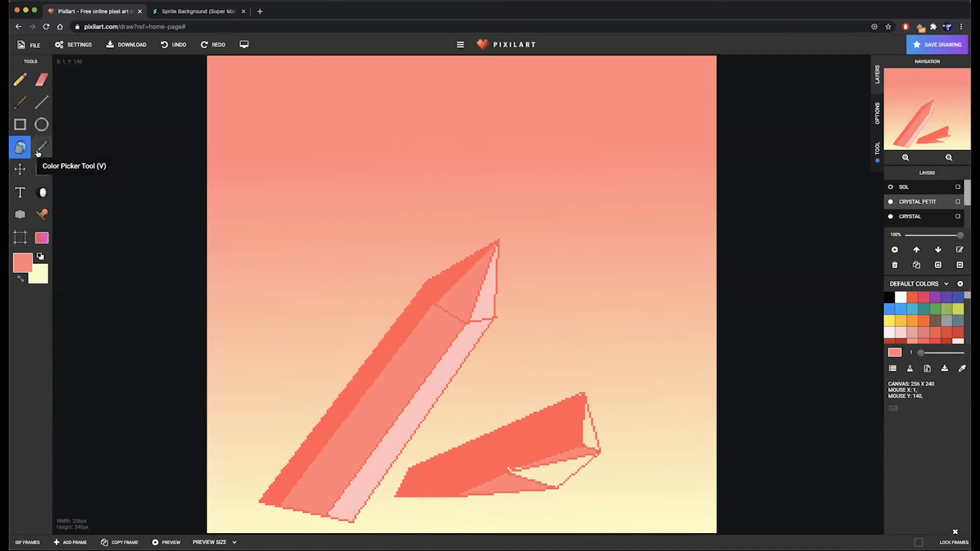
# Step: Sample the large crystal's pale pink, fill the small crystal's lower-right and right-edge facets with it, and undo the stray outline fill
pyautogui.click(39, 151)
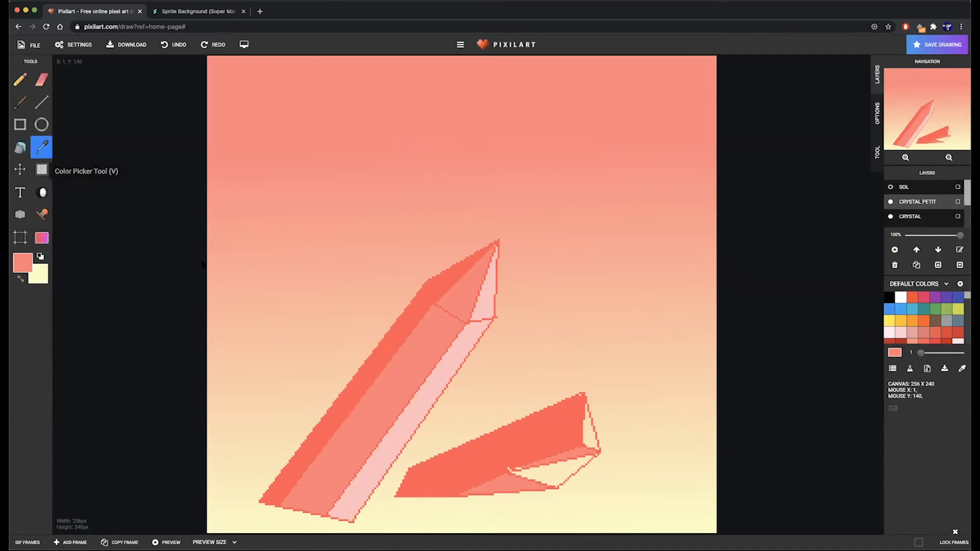
pyautogui.click(459, 348)
pyautogui.click(20, 147)
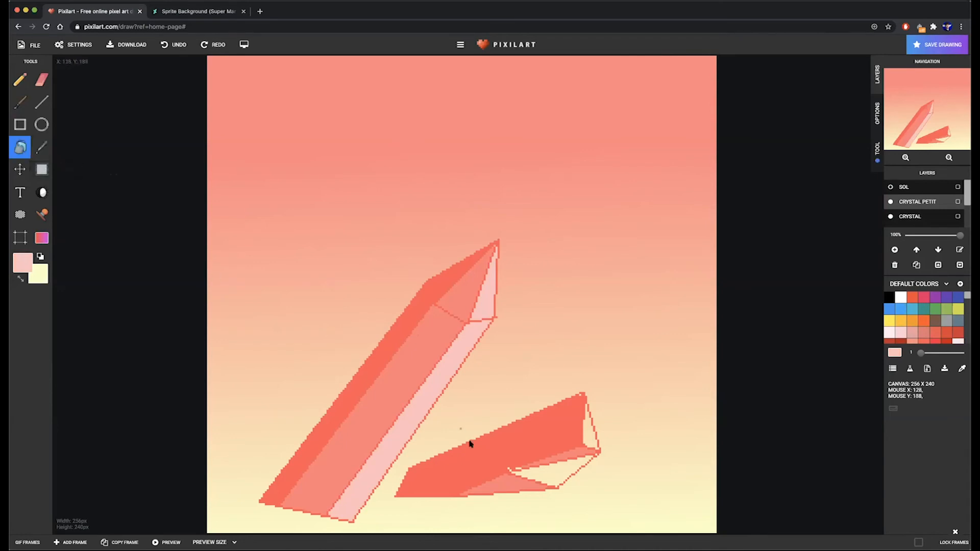
pyautogui.click(552, 477)
pyautogui.click(590, 442)
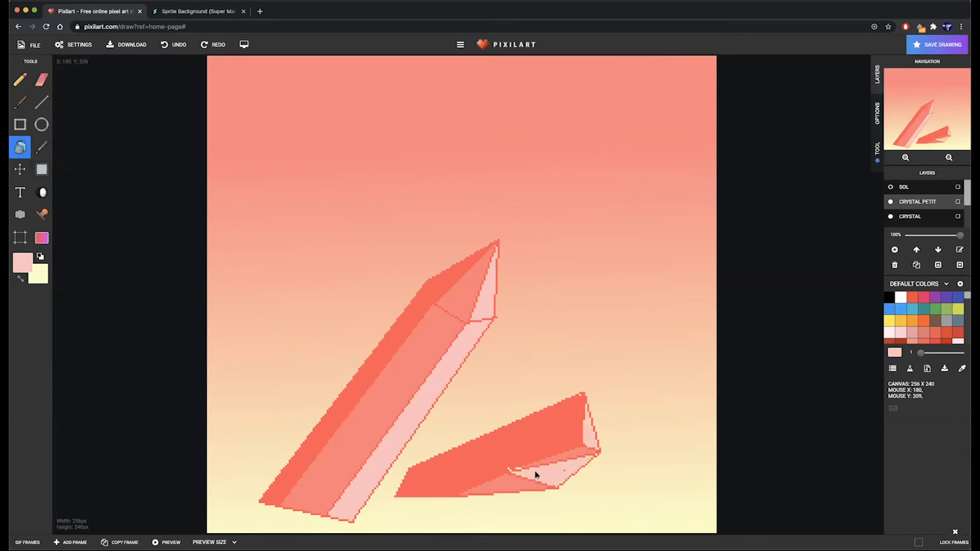
pyautogui.click(507, 470)
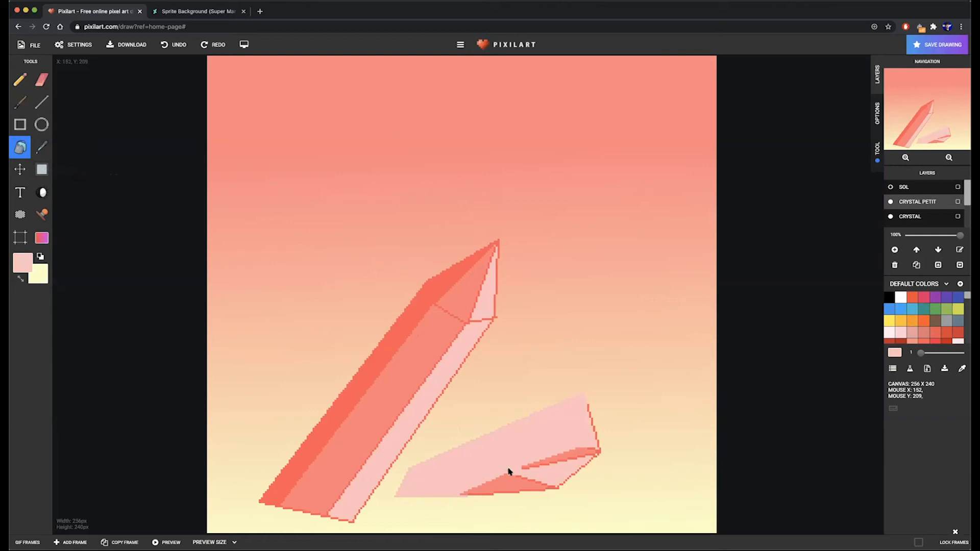
pyautogui.hotkey('ctrl', 'z')
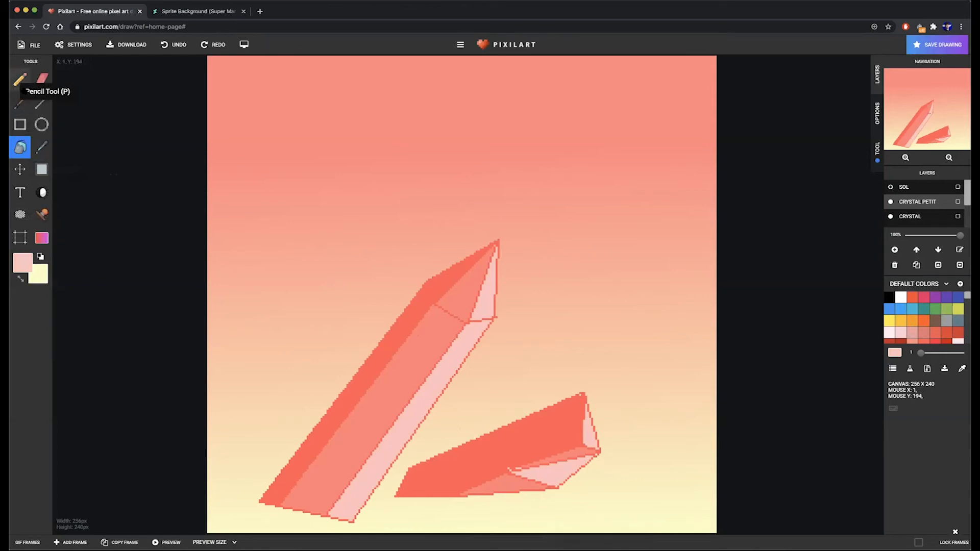
# Step: Sample the sky's pale yellow and pencil highlights onto the small crystal's pale pink facets and their edges
pyautogui.click(20, 80)
pyautogui.click(42, 148)
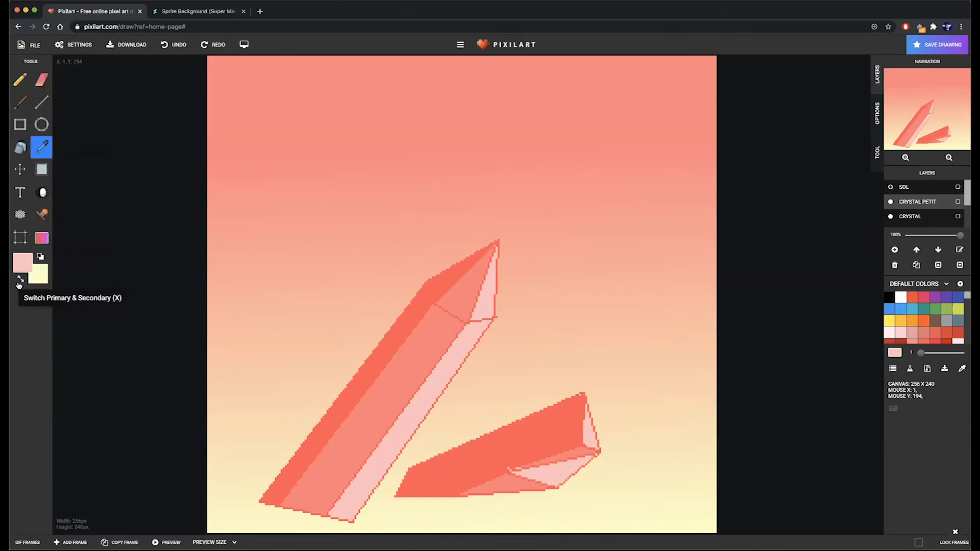
pyautogui.click(21, 278)
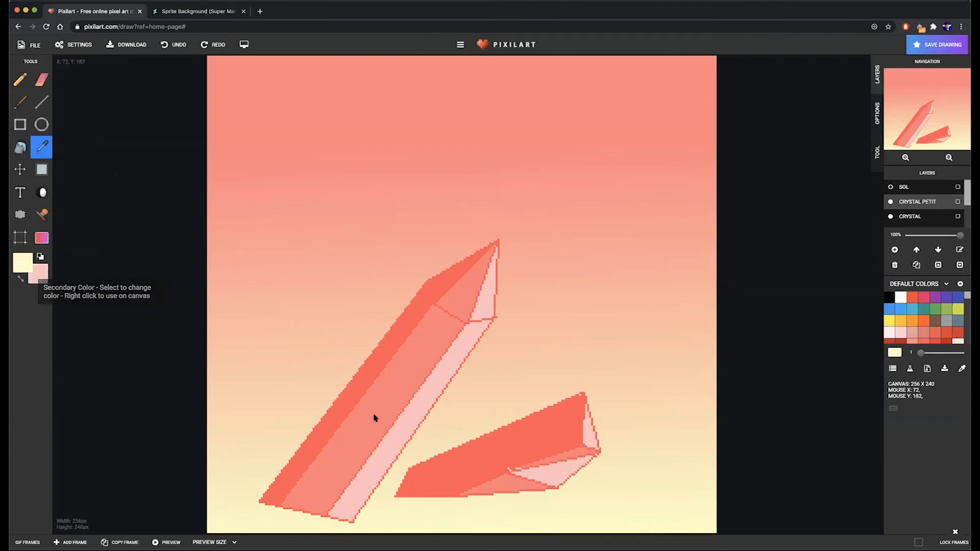
pyautogui.click(445, 366)
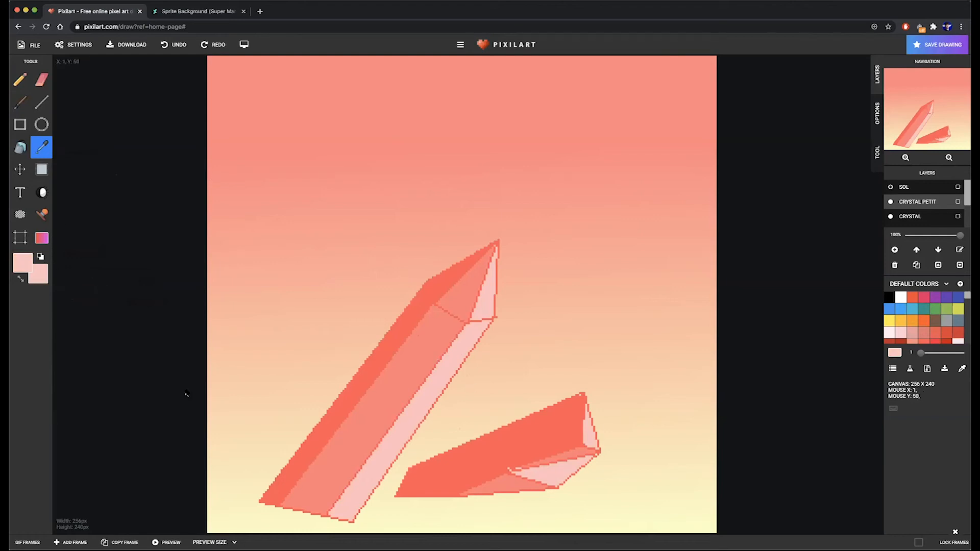
pyautogui.click(237, 521)
pyautogui.click(19, 80)
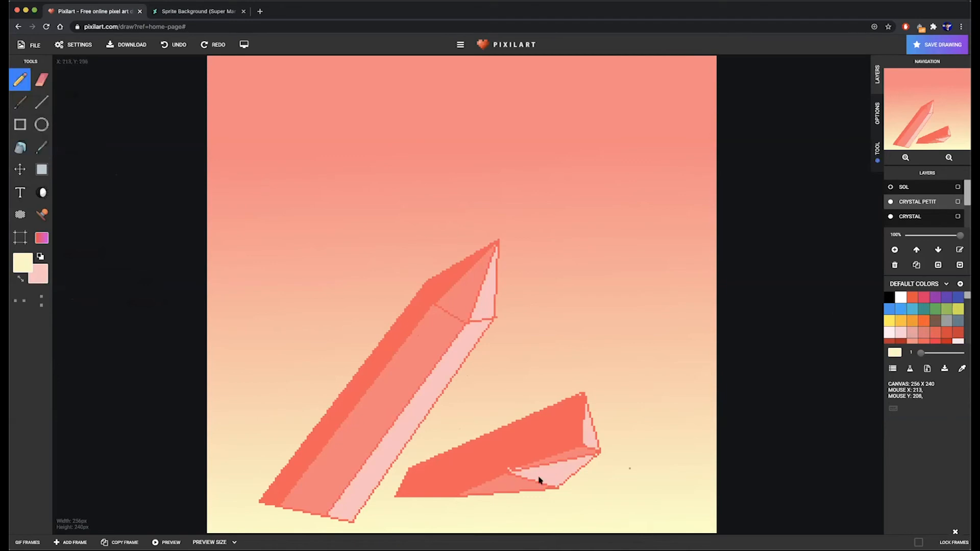
pyautogui.moveTo(538, 482)
pyautogui.mouseDown()
pyautogui.moveTo(590, 458)
pyautogui.moveTo(548, 482)
pyautogui.moveTo(539, 482)
pyautogui.moveTo(588, 456)
pyautogui.moveTo(533, 476)
pyautogui.moveTo(562, 467)
pyautogui.moveTo(543, 479)
pyautogui.mouseUp()
pyautogui.moveTo(512, 472)
pyautogui.mouseDown()
pyautogui.moveTo(587, 450)
pyautogui.moveTo(593, 435)
pyautogui.mouseUp()
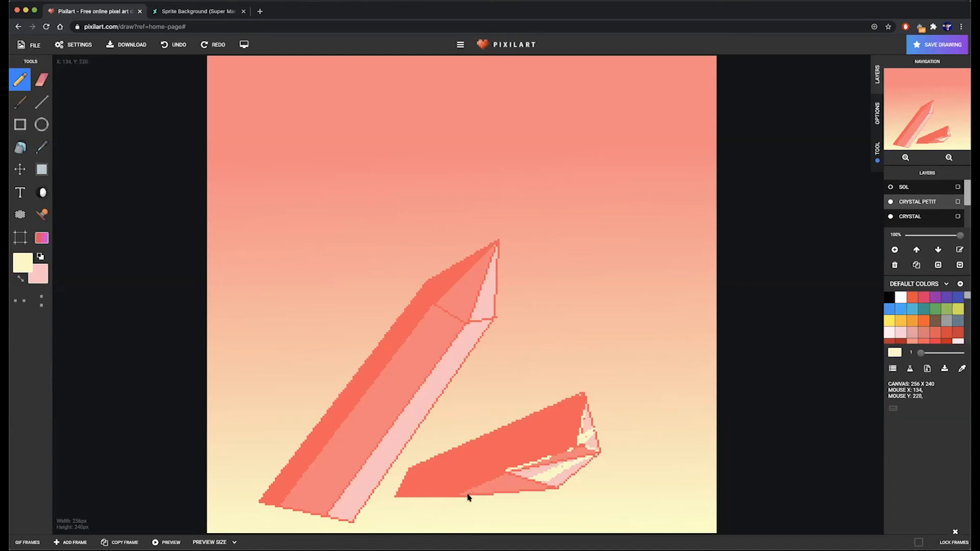
# Step: Pencil a pale yellow highlight along the left edge of the small crystal's bottom facet, and undo the stray stroke over the large crystal
pyautogui.moveTo(464, 494); pyautogui.dragTo(487, 481)
pyautogui.moveTo(425, 382); pyautogui.dragTo(458, 360)
pyautogui.hotkey('ctrl', 'z')
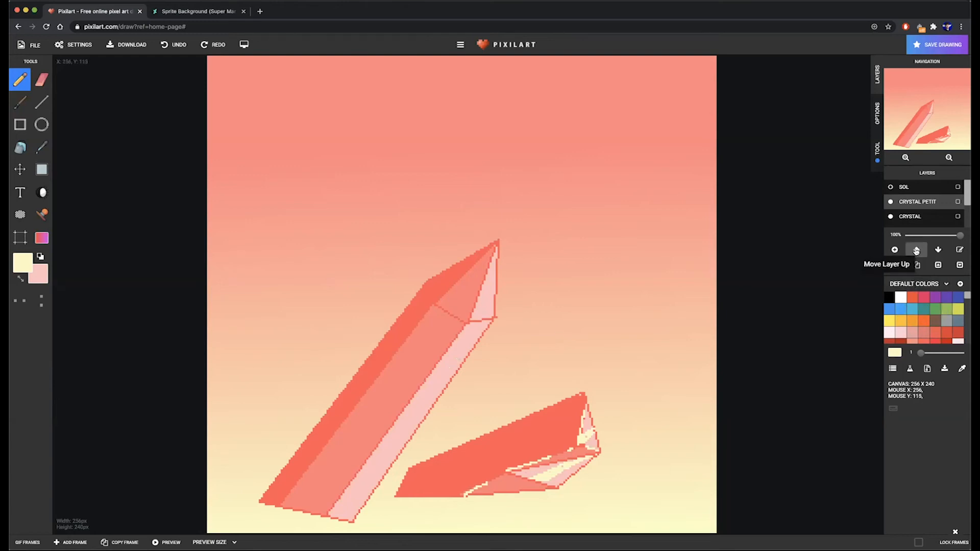
# Step: On the CRYSTAL layer, pencil a pale yellow highlight shape across the large crystal's long pale pink facet and fill it
pyautogui.click(914, 216)
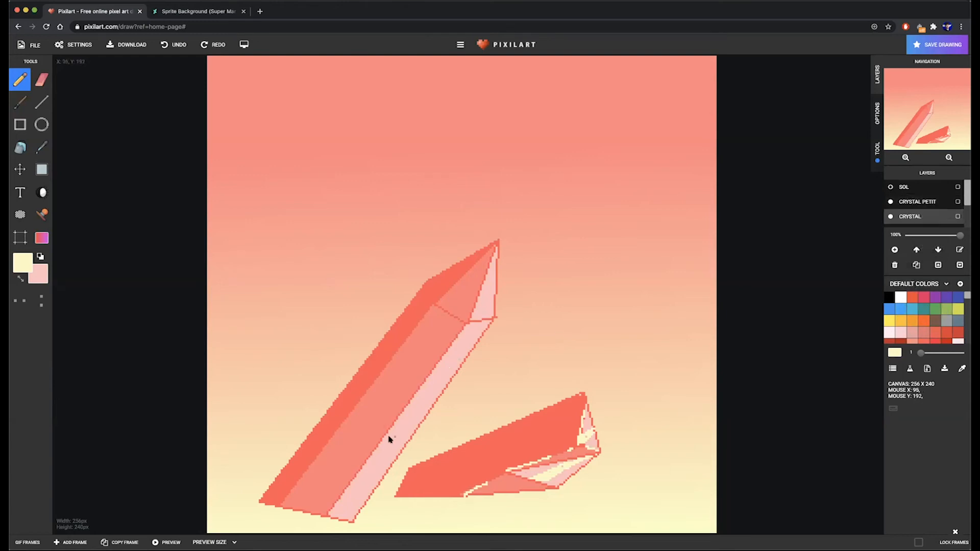
pyautogui.moveTo(385, 439); pyautogui.dragTo(437, 396)
pyautogui.moveTo(378, 453); pyautogui.dragTo(416, 432)
pyautogui.moveTo(412, 412); pyautogui.dragTo(398, 422)
pyautogui.press('b')
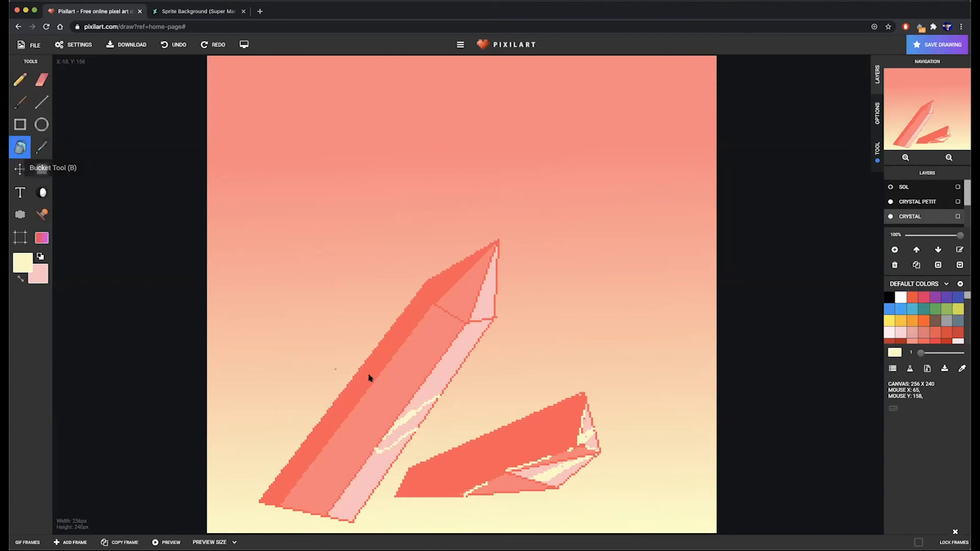
pyautogui.click(402, 426)
pyautogui.scroll(4, 445, 373)
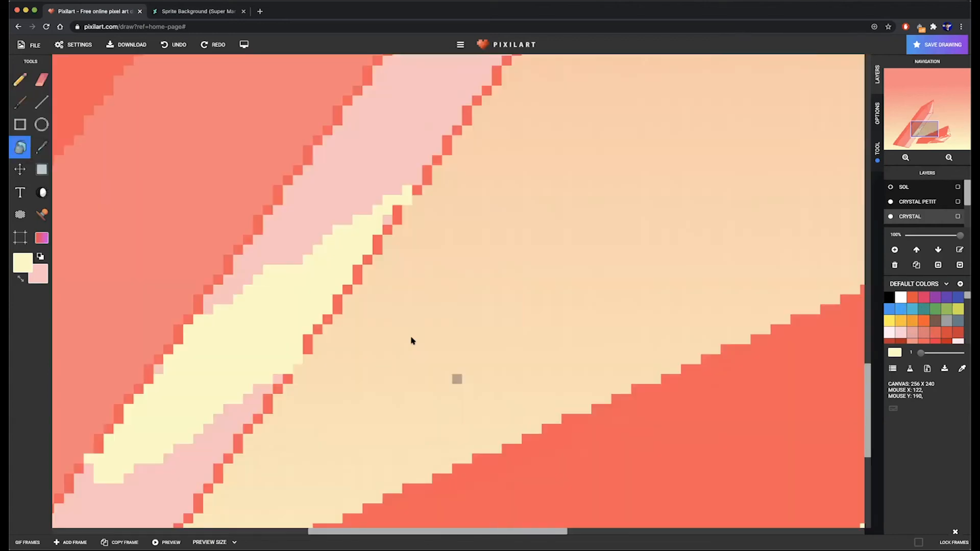
pyautogui.scroll(-5, 413, 340)
# Step: Pencil a thinner pale yellow streak above the filled highlight and diagonal streaks on the pale pink facet of the large crystal's tip
pyautogui.press('p')
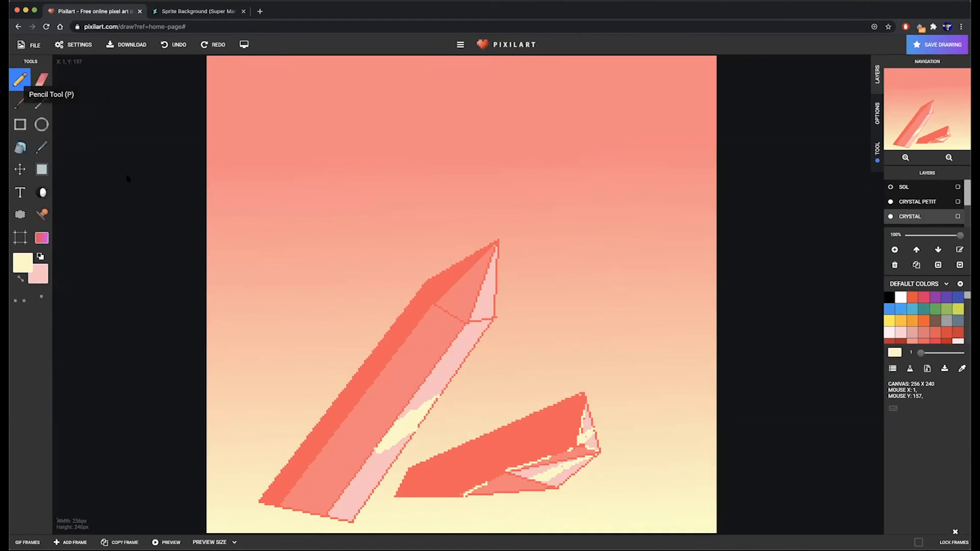
pyautogui.scroll(3, 411, 403)
pyautogui.scroll(-3, 422, 396)
pyautogui.moveTo(417, 396); pyautogui.dragTo(449, 378)
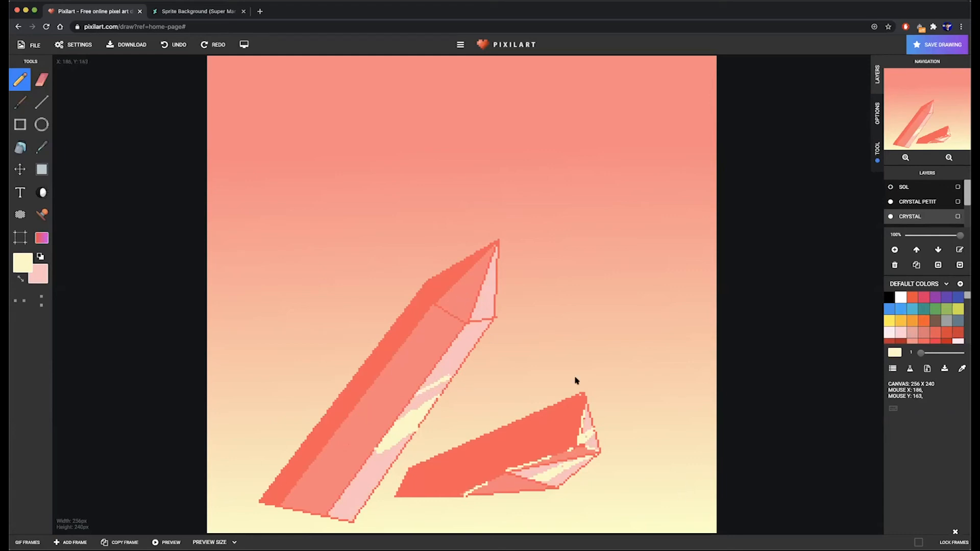
pyautogui.moveTo(481, 301); pyautogui.dragTo(493, 296)
pyautogui.moveTo(473, 321); pyautogui.dragTo(486, 302)
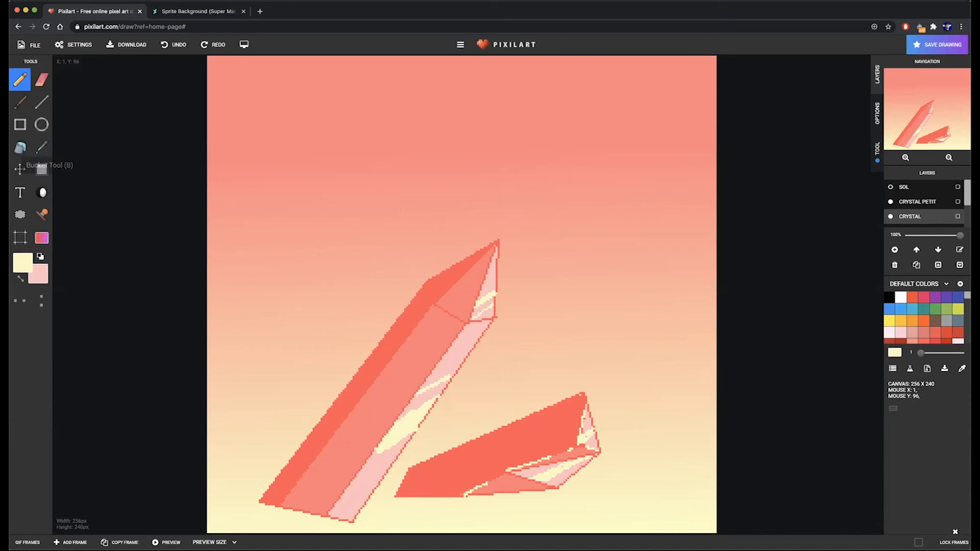
# Step: Sample the large crystal's dark coral as the drawing colour and toggle the SOL layer's visibility on and off
pyautogui.click(41, 147)
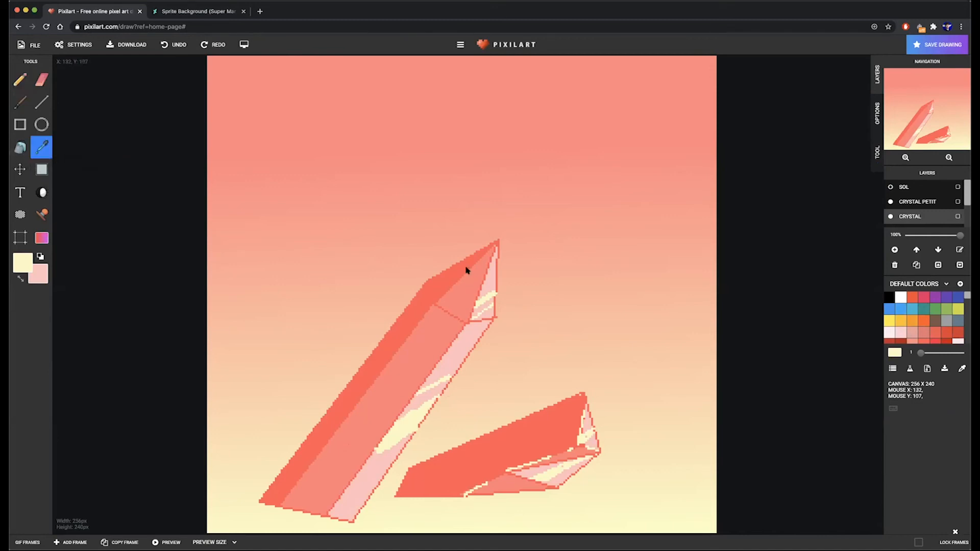
pyautogui.click(453, 275)
pyautogui.click(16, 80)
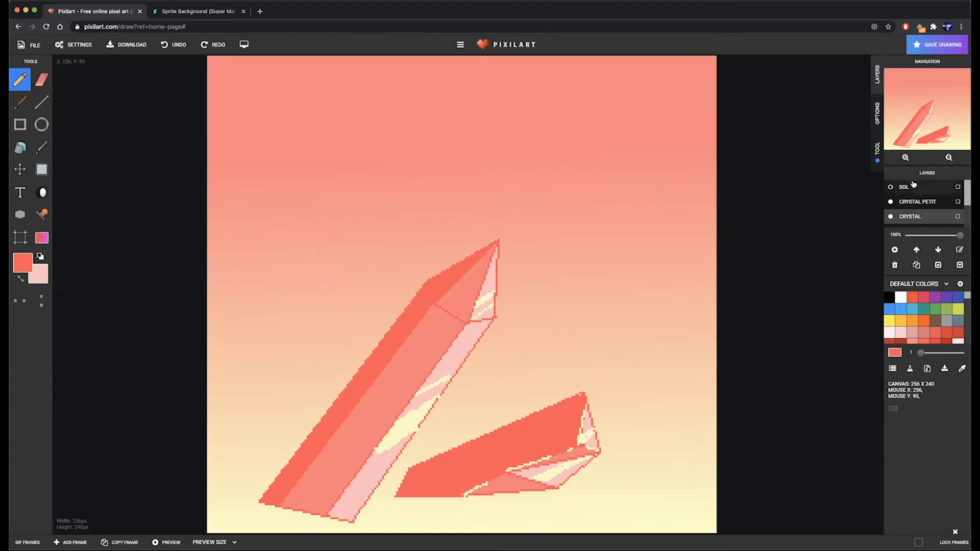
pyautogui.click(890, 187)
pyautogui.click(892, 187)
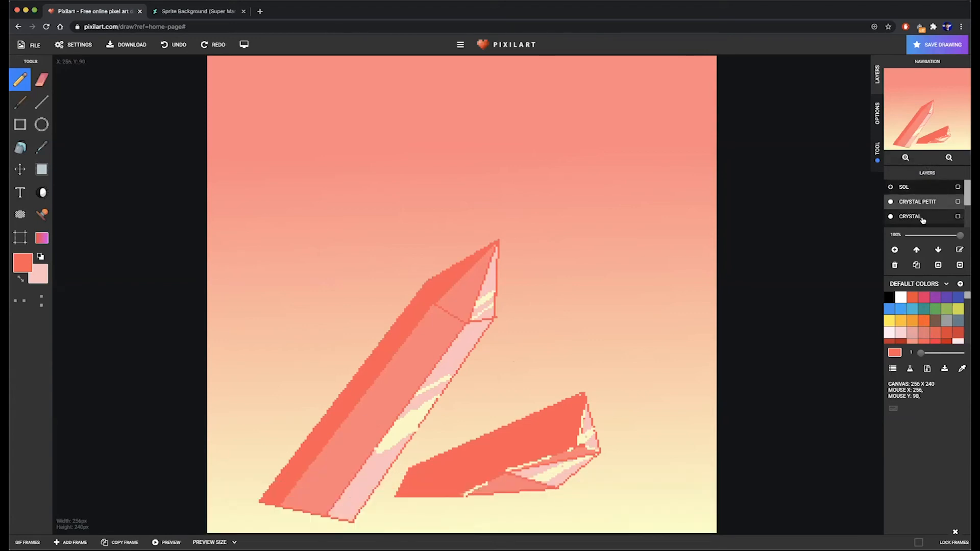
# Step: Duplicate the CRYSTAL layer and move the copy slightly down and to the left of the original crystal
pyautogui.click(917, 266)
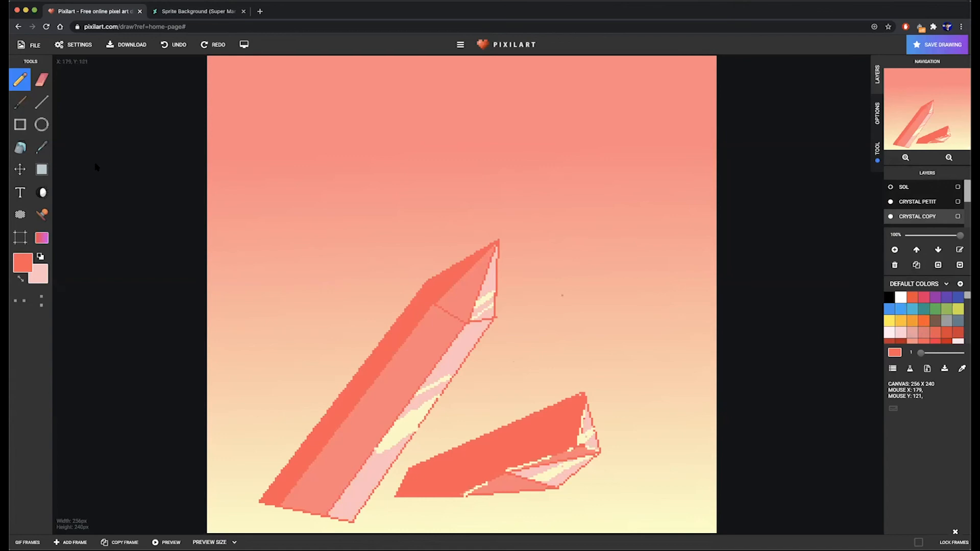
pyautogui.click(20, 169)
pyautogui.moveTo(400, 372); pyautogui.dragTo(289, 402)
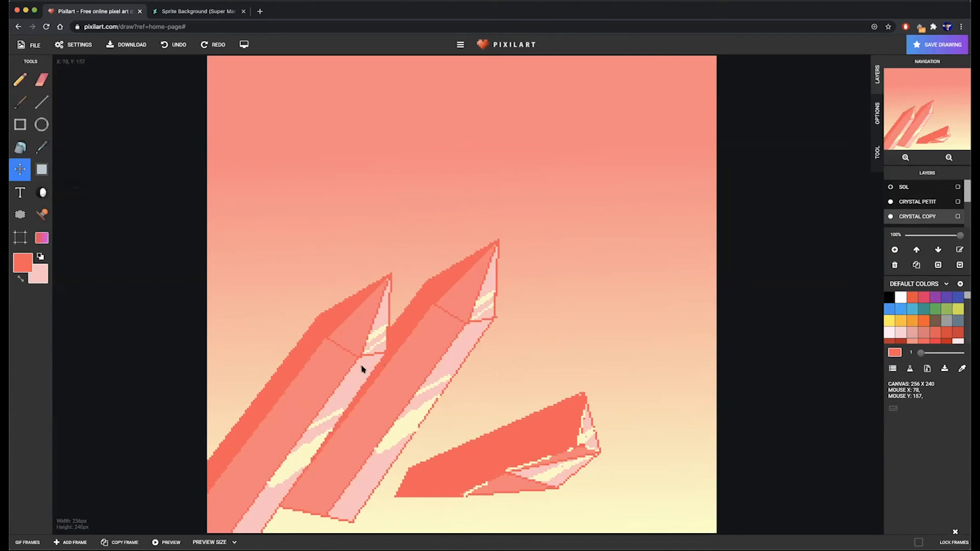
# Step: Duplicate the crystal copy, move the new crystal down to the right behind the small crystal, and show the SOL layer
pyautogui.click(917, 264)
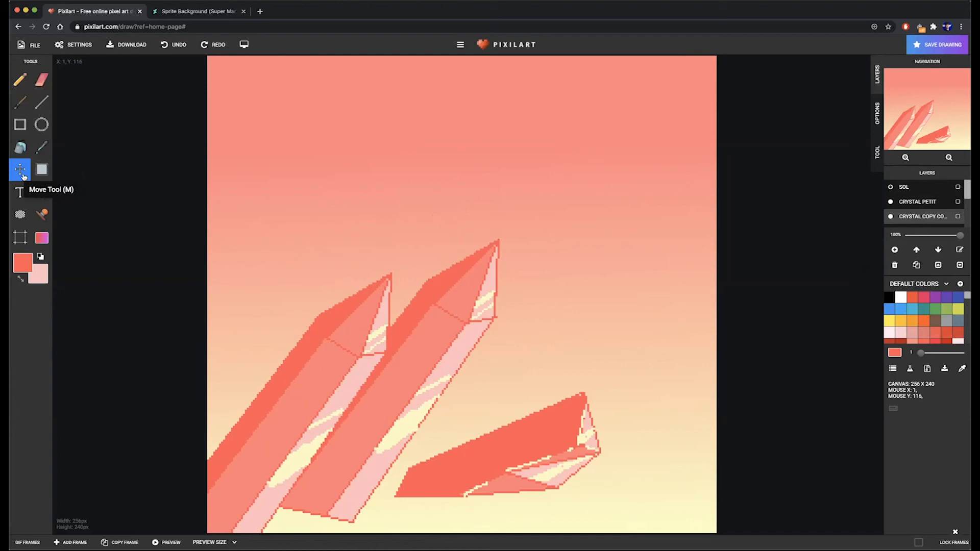
pyautogui.moveTo(444, 341); pyautogui.dragTo(602, 446)
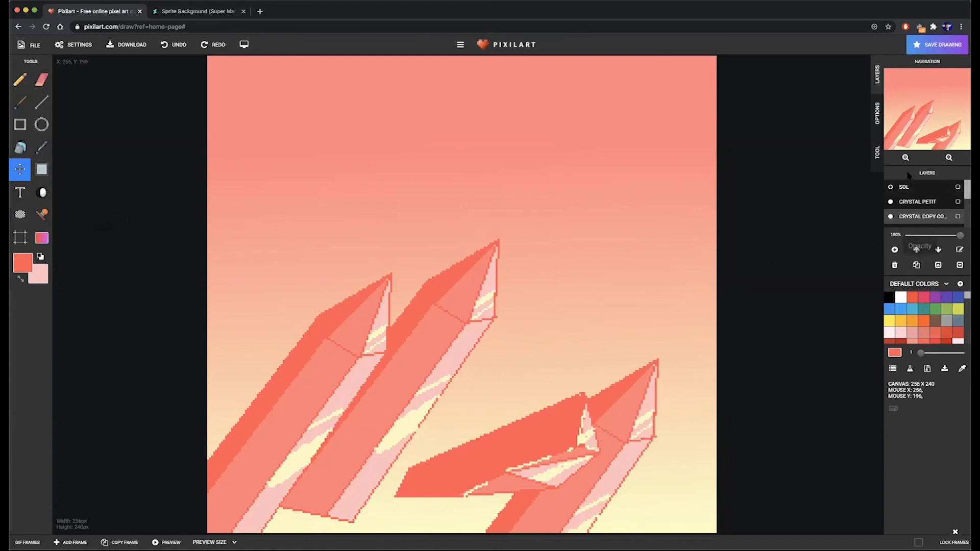
pyautogui.click(891, 187)
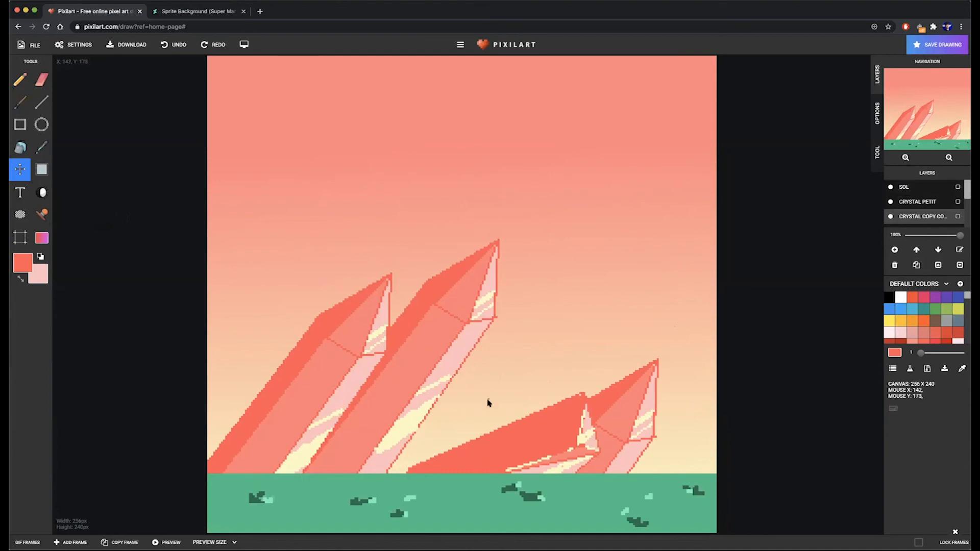
# Step: Select the NUAGES layer and sample the ground's green as the drawing colour
pyautogui.scroll(-3, 905, 212)
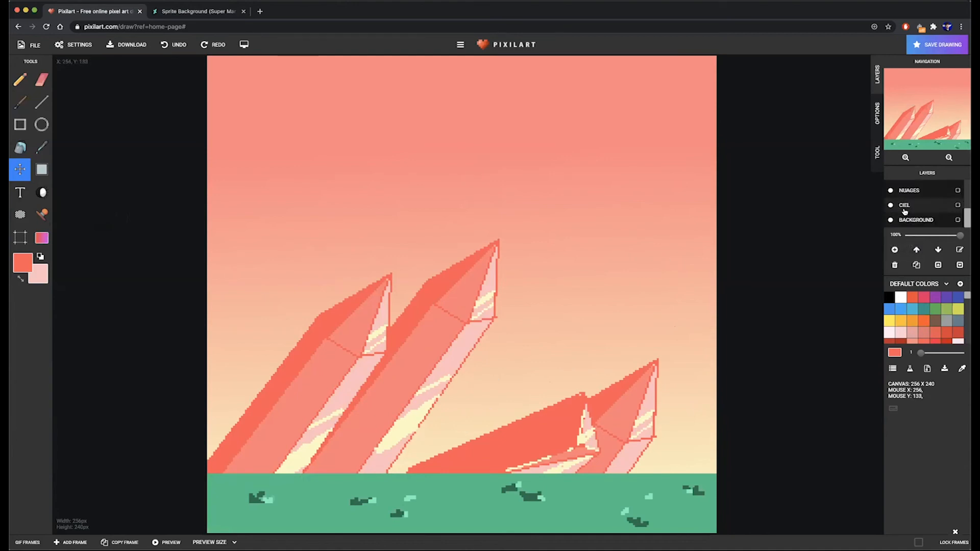
pyautogui.click(906, 191)
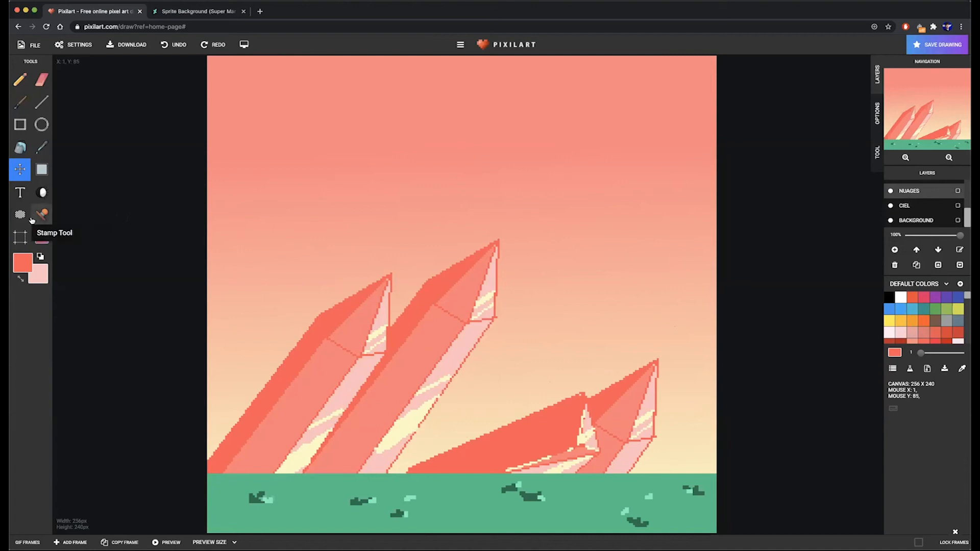
pyautogui.click(18, 270)
pyautogui.click(18, 270)
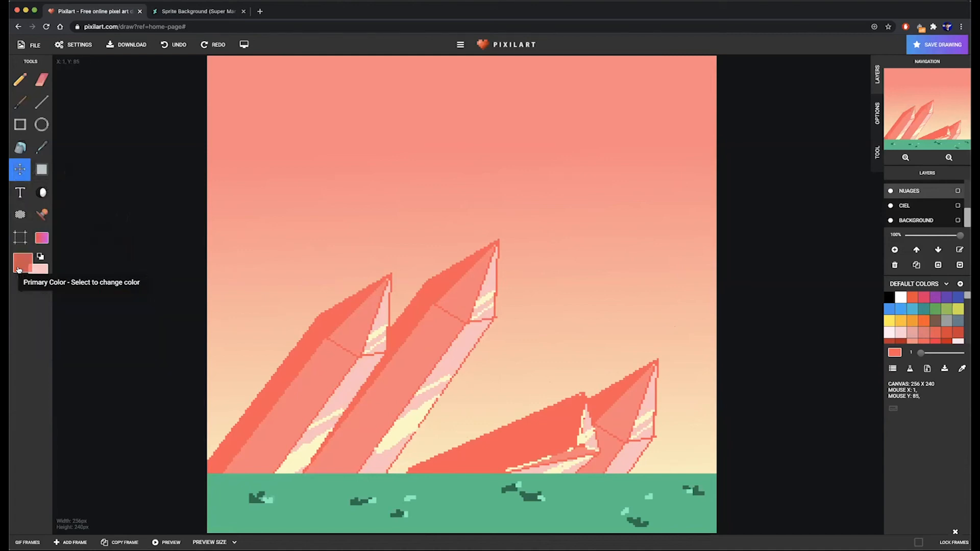
pyautogui.click(19, 270)
pyautogui.click(41, 147)
pyautogui.click(283, 498)
# Step: Try a lighter mint shade, then pencil a cloud curve in the sky above the large crystal and undo the stroke
pyautogui.click(22, 264)
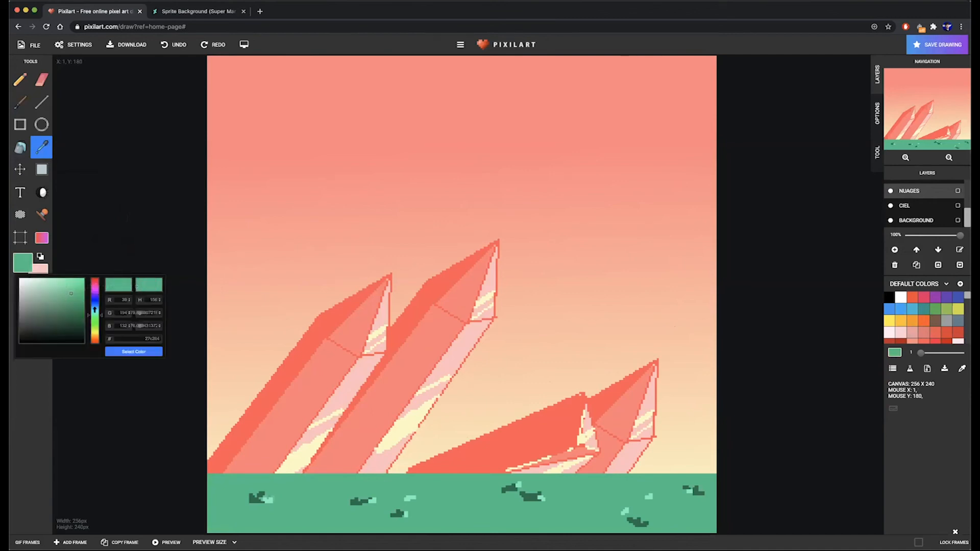
pyautogui.click(98, 318)
pyautogui.click(55, 280)
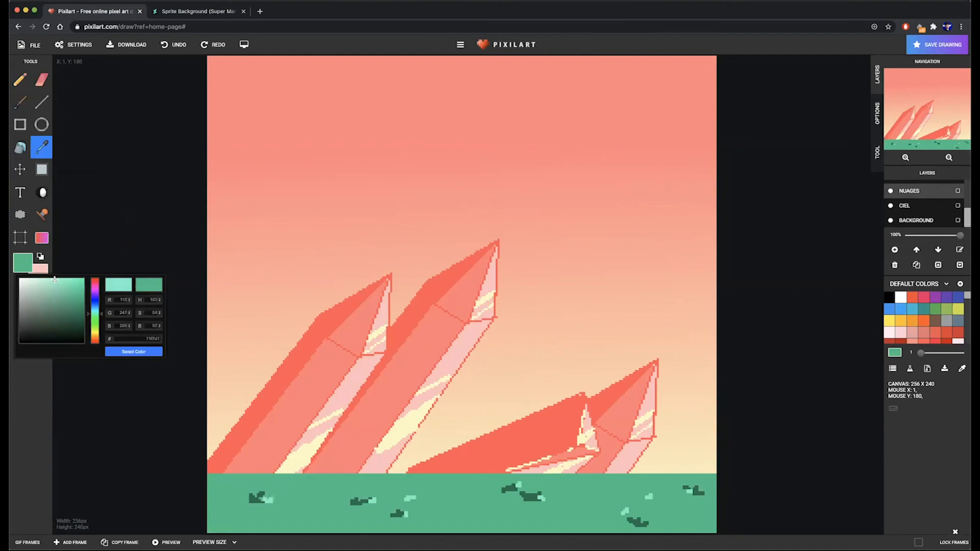
pyautogui.moveTo(53, 279); pyautogui.dragTo(45, 278)
pyautogui.click(22, 77)
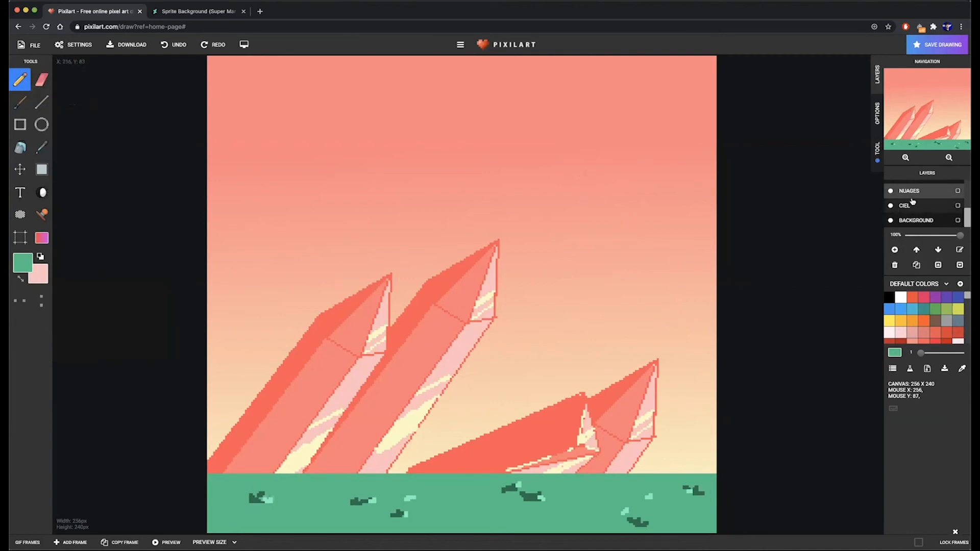
pyautogui.moveTo(578, 174)
pyautogui.mouseDown()
pyautogui.moveTo(544, 164)
pyautogui.moveTo(510, 180)
pyautogui.mouseUp()
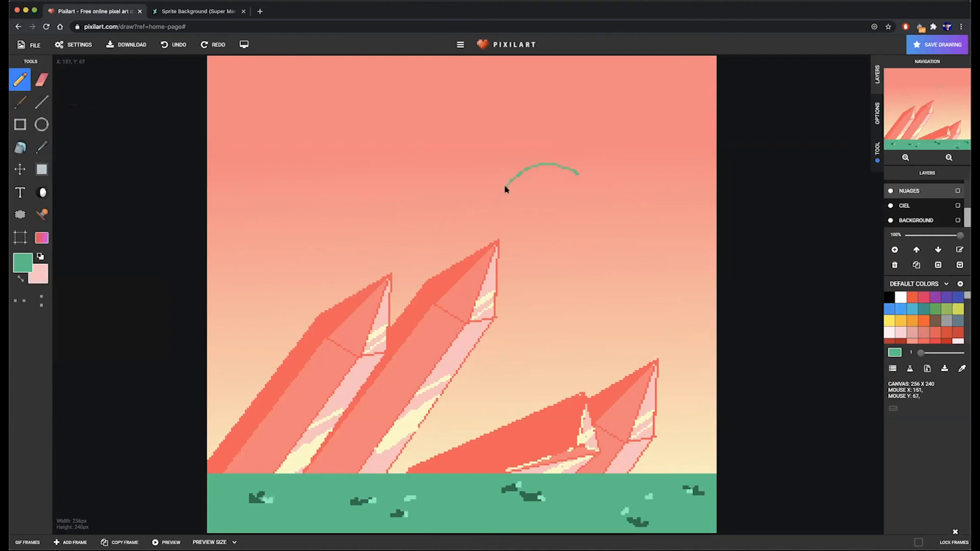
pyautogui.hotkey('ctrl', 'z')
# Step: Set the drawing colour to a light aqua and pencil two rounded cloud bumps above the large crystal
pyautogui.click(22, 263)
pyautogui.click(51, 279)
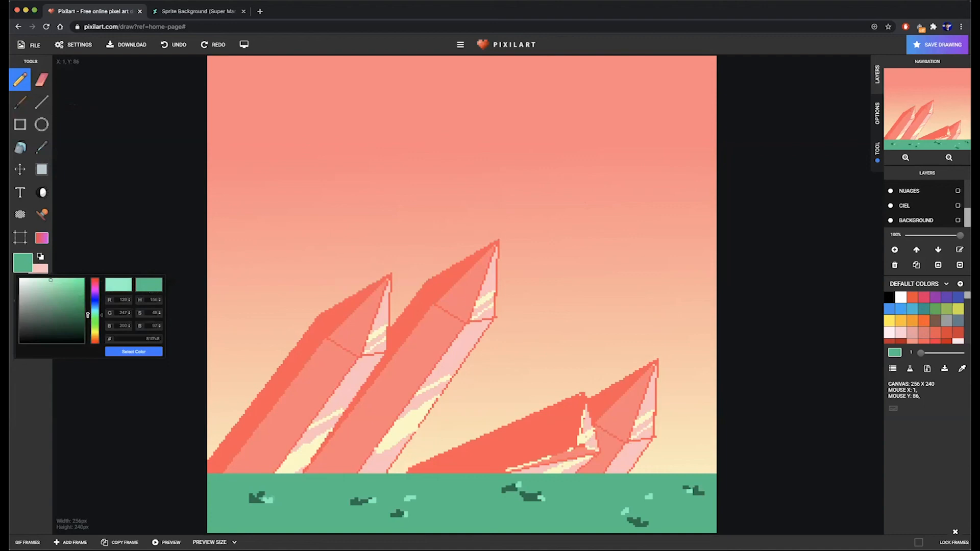
pyautogui.click(131, 352)
pyautogui.moveTo(521, 178)
pyautogui.mouseDown()
pyautogui.moveTo(477, 173)
pyautogui.moveTo(446, 214)
pyautogui.moveTo(415, 223)
pyautogui.moveTo(402, 251)
pyautogui.mouseUp()
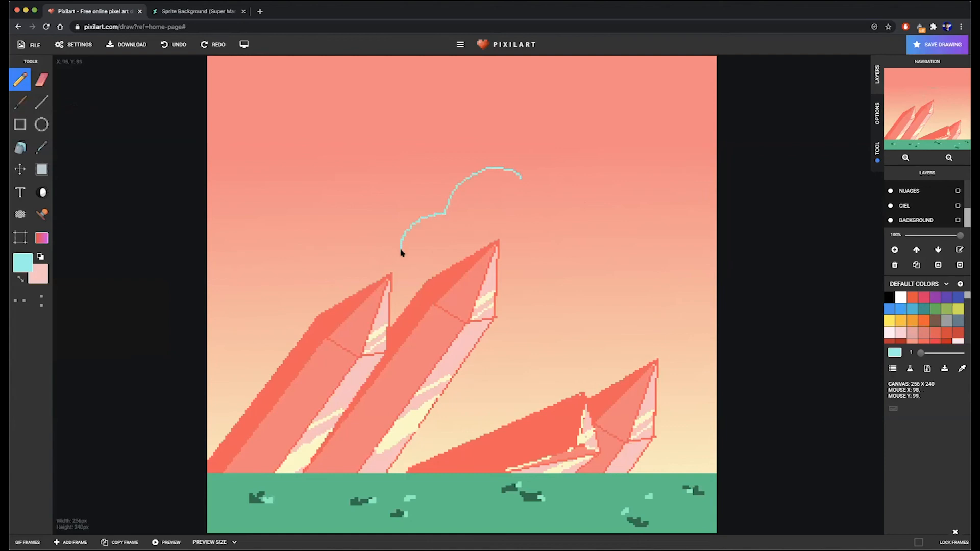
# Step: Hide the small crystal, the two crystal copies and the original crystal one after another
pyautogui.scroll(5, 913, 204)
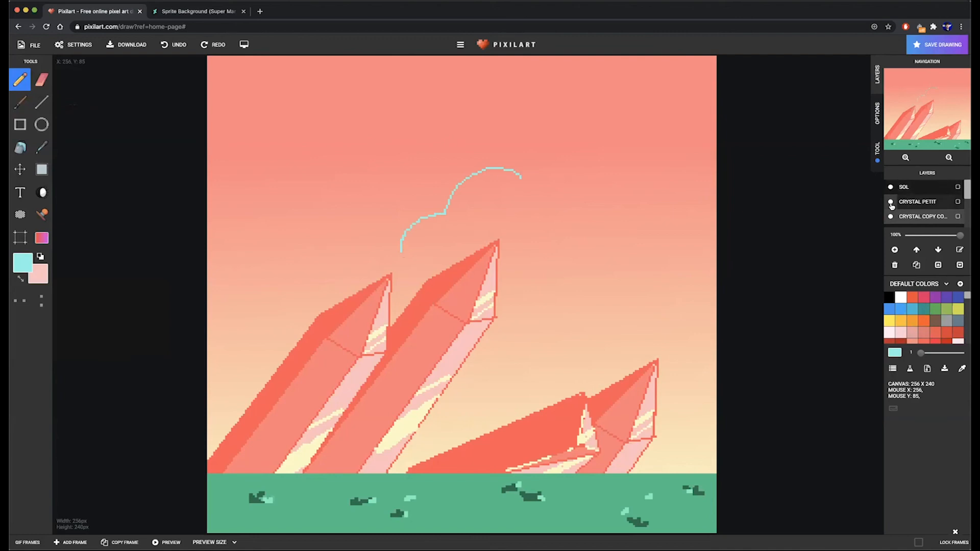
pyautogui.click(891, 203)
pyautogui.click(891, 216)
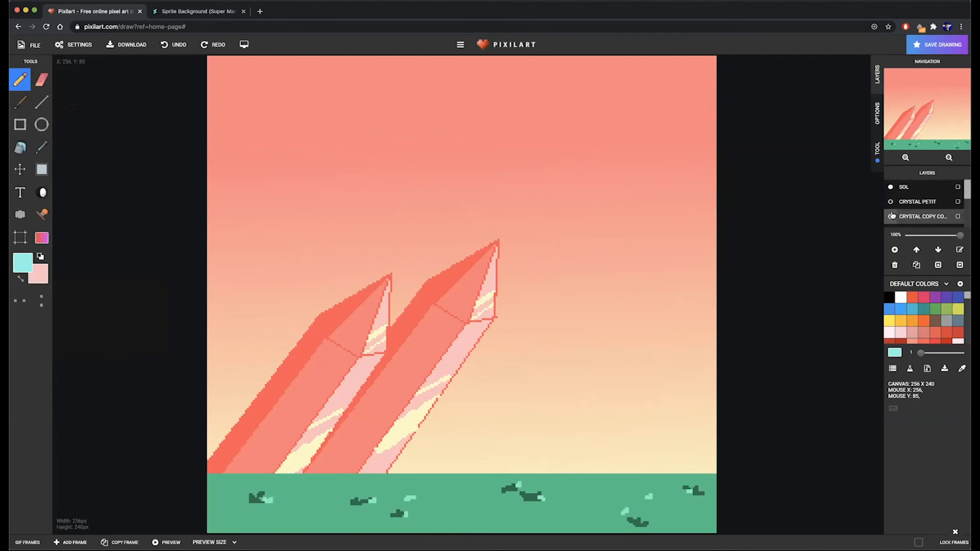
pyautogui.scroll(-1, 891, 216)
pyautogui.click(891, 214)
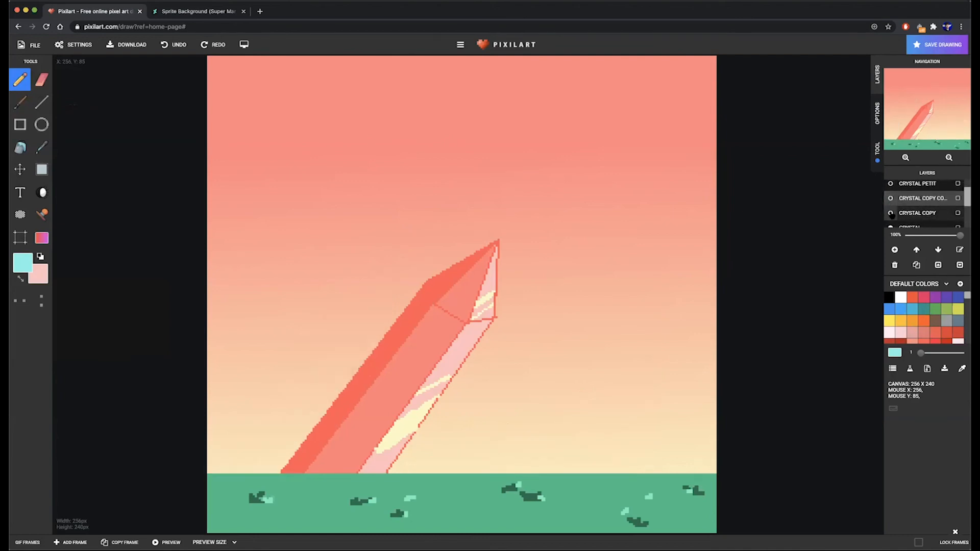
pyautogui.scroll(-2, 892, 215)
pyautogui.click(891, 201)
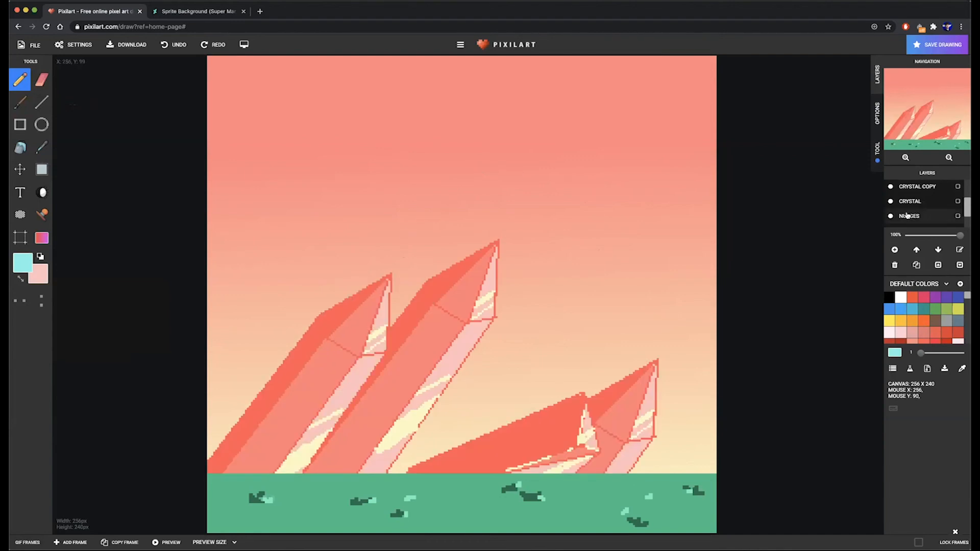
# Step: Hide the CRYSTAL, CRYSTAL PETIT and both crystal copy layers, and select the NUAGES layer for drawing
pyautogui.click(891, 201)
pyautogui.click(891, 189)
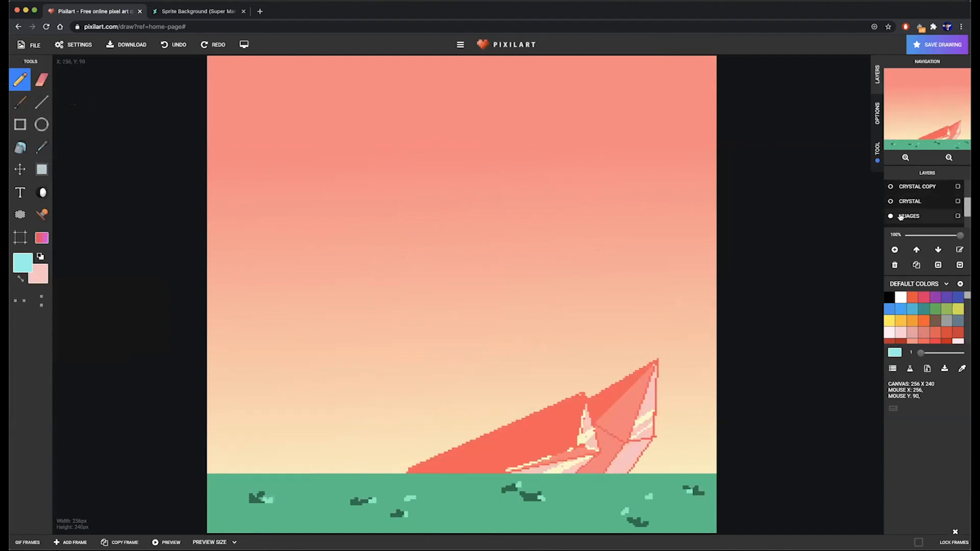
pyautogui.scroll(1, 901, 214)
pyautogui.click(890, 208)
pyautogui.click(891, 192)
pyautogui.scroll(1, 891, 193)
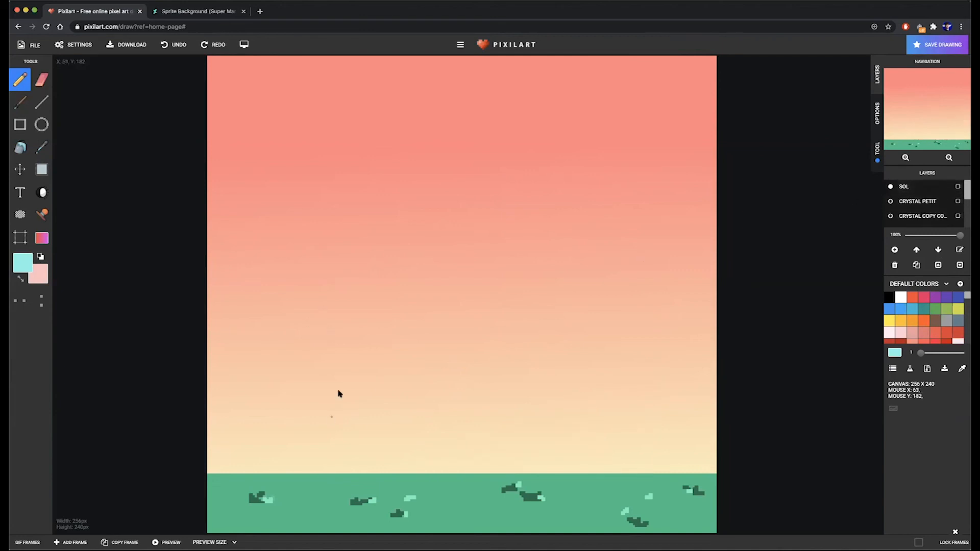
pyautogui.scroll(-2, 906, 205)
pyautogui.scroll(-1, 905, 204)
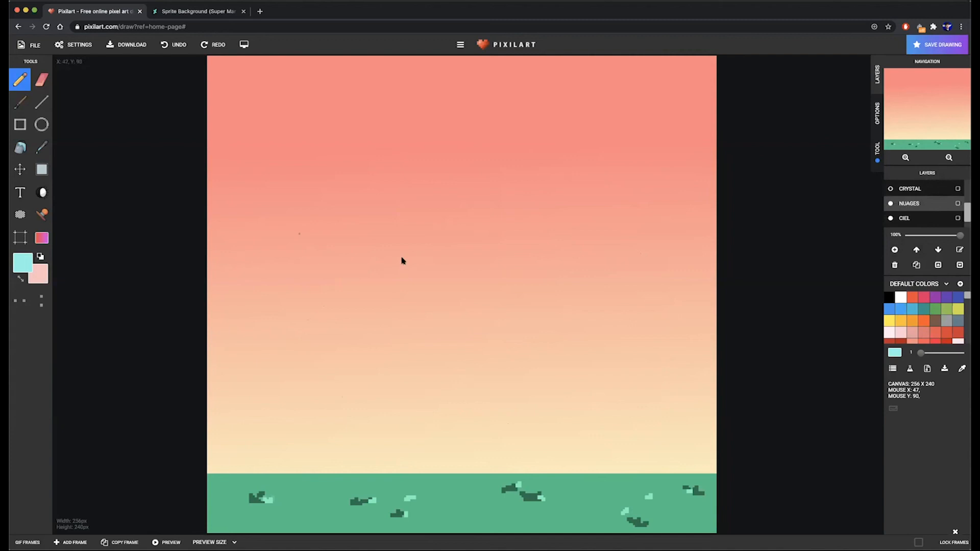
# Step: Pencil a light aqua cloud outline of rounded bumps descending from mid-sky toward the ground's left end, and undo its strokes
pyautogui.moveTo(403, 254)
pyautogui.mouseDown()
pyautogui.moveTo(399, 281)
pyautogui.moveTo(370, 300)
pyautogui.moveTo(373, 316)
pyautogui.moveTo(340, 349)
pyautogui.moveTo(341, 378)
pyautogui.moveTo(315, 375)
pyautogui.moveTo(305, 397)
pyautogui.moveTo(282, 389)
pyautogui.moveTo(246, 434)
pyautogui.mouseUp()
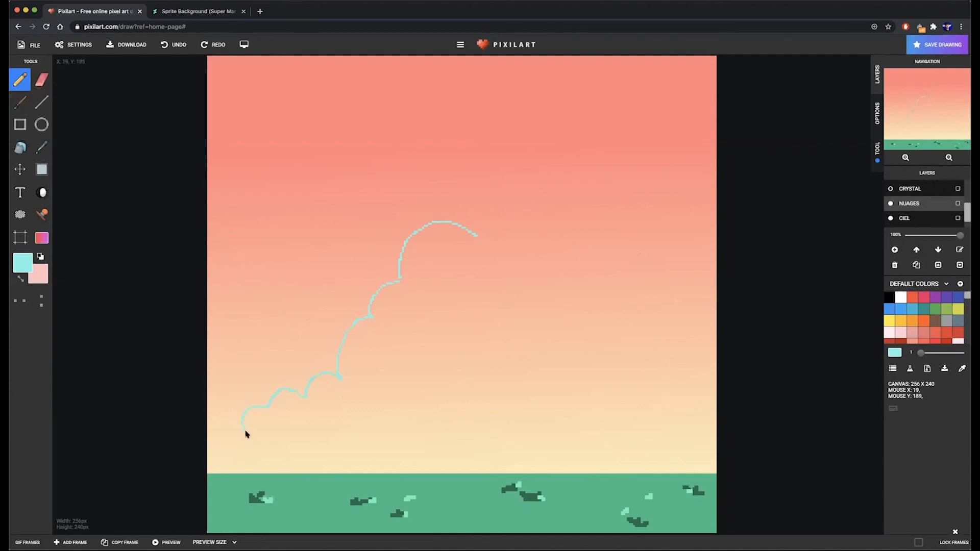
pyautogui.scroll(5, 238, 444)
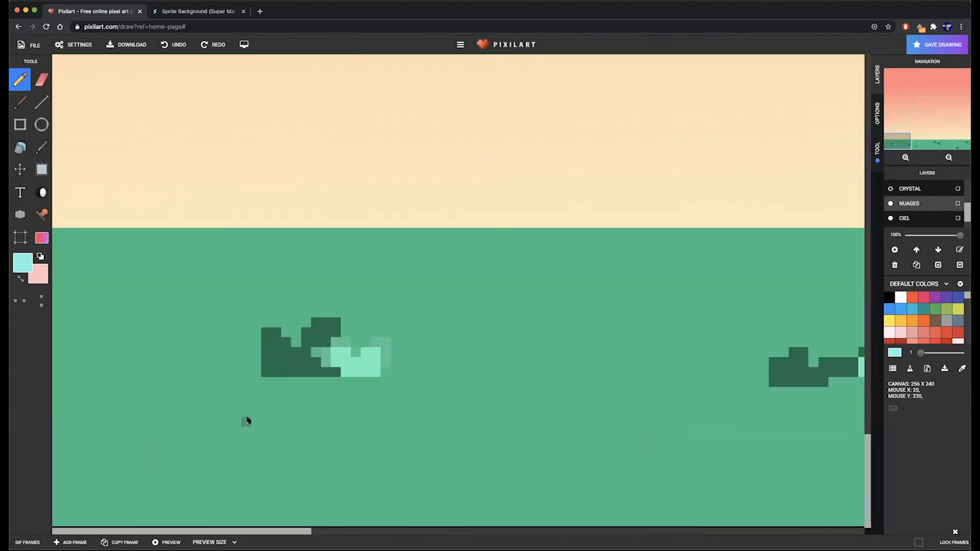
pyautogui.scroll(-5, 247, 420)
pyautogui.moveTo(225, 458); pyautogui.dragTo(214, 474)
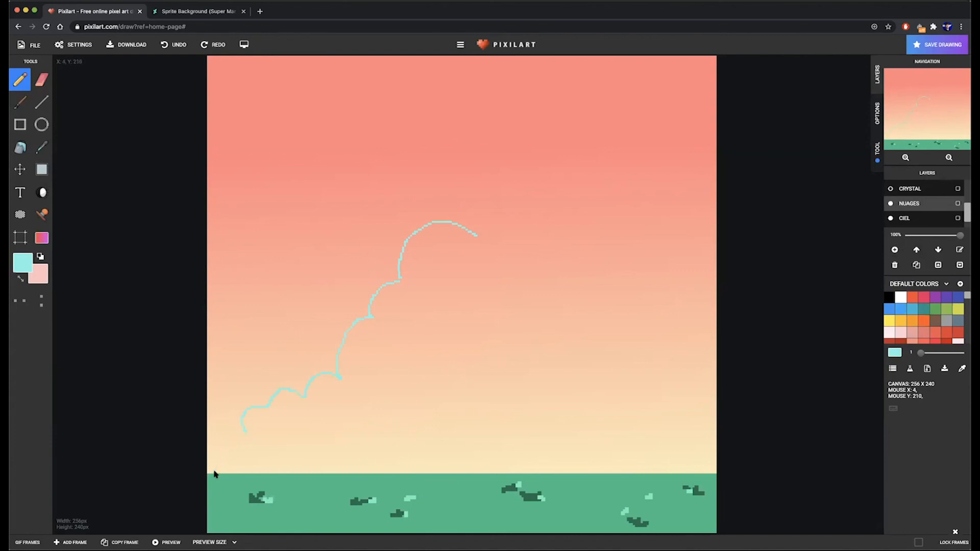
pyautogui.hotkey('ctrl', 'z')
pyautogui.hotkey('ctrl', 'z')
pyautogui.hotkey('ctrl', 'z')
pyautogui.hotkey('ctrl', 'z')
pyautogui.hotkey('ctrl', 'z')
pyautogui.hotkey('ctrl', 'z')
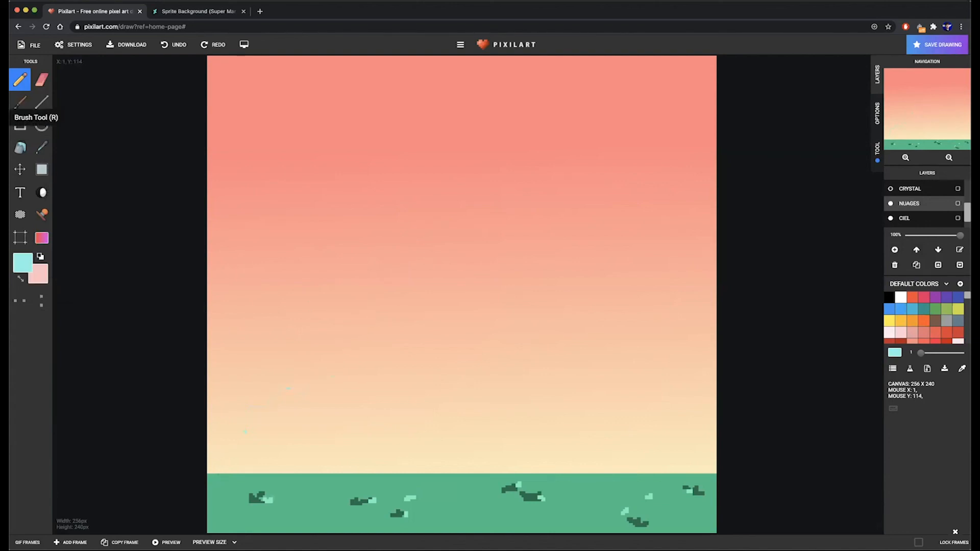
# Step: Sample a light salmon from the mid-sky and pencil a large cloud's bumpy outline from its crest down towards the ground's left end
pyautogui.click(41, 147)
pyautogui.click(273, 467)
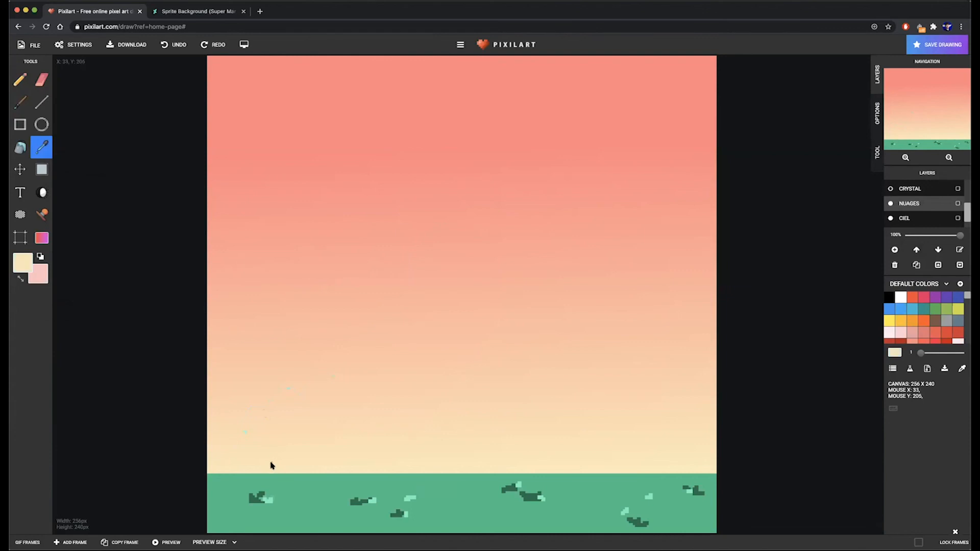
pyautogui.click(284, 85)
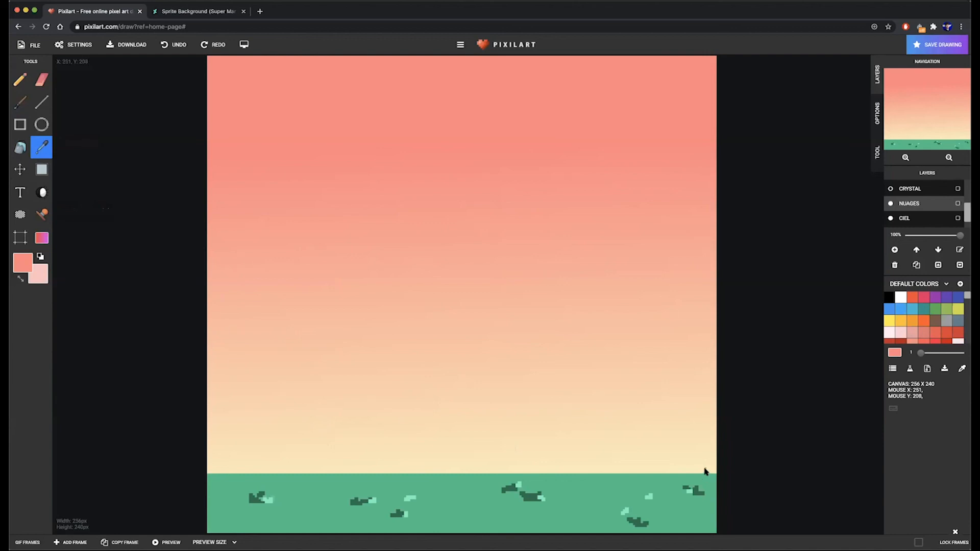
pyautogui.click(468, 234)
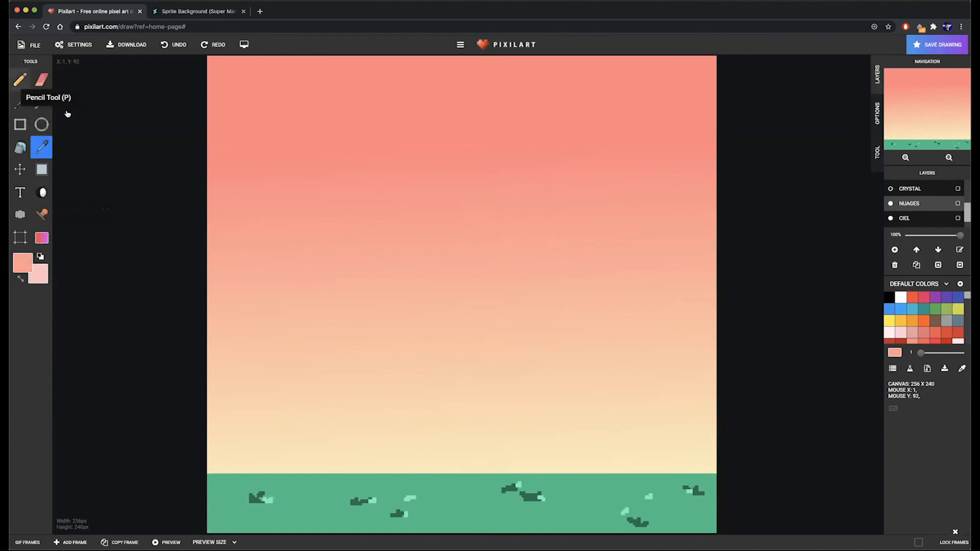
pyautogui.press('p')
pyautogui.moveTo(463, 164)
pyautogui.mouseDown()
pyautogui.moveTo(428, 164)
pyautogui.moveTo(415, 182)
pyautogui.mouseUp()
pyautogui.moveTo(340, 282)
pyautogui.mouseDown()
pyautogui.moveTo(319, 356)
pyautogui.moveTo(272, 385)
pyautogui.moveTo(252, 412)
pyautogui.moveTo(222, 427)
pyautogui.mouseUp()
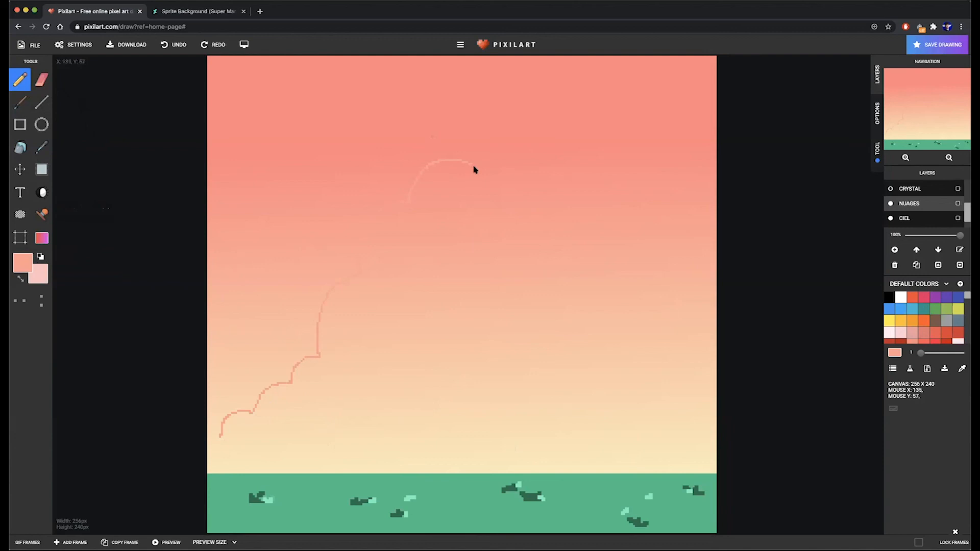
pyautogui.moveTo(479, 180); pyautogui.dragTo(509, 180)
pyautogui.moveTo(641, 269)
pyautogui.mouseDown()
pyautogui.moveTo(675, 306)
pyautogui.moveTo(702, 363)
pyautogui.mouseUp()
pyautogui.hotkey('ctrl', 'z')
pyautogui.hotkey('ctrl', 'z')
pyautogui.hotkey('ctrl', 'z')
pyautogui.hotkey('ctrl', 'z')
# Step: Pencil the large cloud's right side in descending bumps to the canvas edge, and outline a small flat-bottomed cloud in the upper-right sky
pyautogui.moveTo(470, 168)
pyautogui.mouseDown()
pyautogui.moveTo(517, 173)
pyautogui.moveTo(548, 194)
pyautogui.mouseUp()
pyautogui.hotkey('ctrl', 'z')
pyautogui.moveTo(495, 186); pyautogui.dragTo(533, 185)
pyautogui.moveTo(610, 282)
pyautogui.mouseDown()
pyautogui.moveTo(646, 289)
pyautogui.moveTo(653, 327)
pyautogui.moveTo(691, 372)
pyautogui.moveTo(688, 387)
pyautogui.moveTo(719, 404)
pyautogui.mouseUp()
pyautogui.moveTo(639, 101)
pyautogui.mouseDown()
pyautogui.moveTo(624, 98)
pyautogui.moveTo(549, 152)
pyautogui.moveTo(695, 156)
pyautogui.moveTo(691, 129)
pyautogui.moveTo(663, 99)
pyautogui.moveTo(639, 99)
pyautogui.mouseUp()
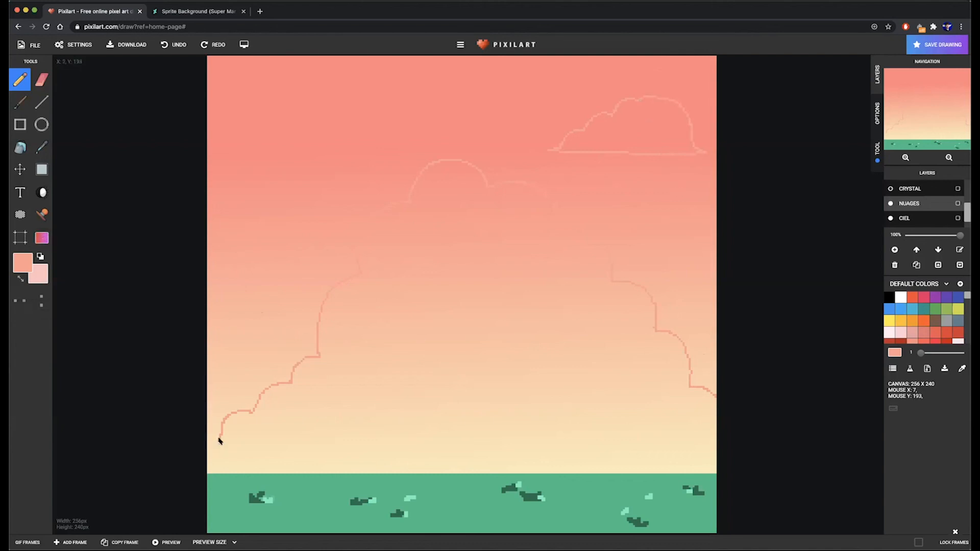
pyautogui.moveTo(221, 441); pyautogui.dragTo(303, 472)
pyautogui.hotkey('ctrl', 'z')
pyautogui.moveTo(220, 442); pyautogui.dragTo(207, 472)
pyautogui.moveTo(708, 476); pyautogui.dragTo(421, 457)
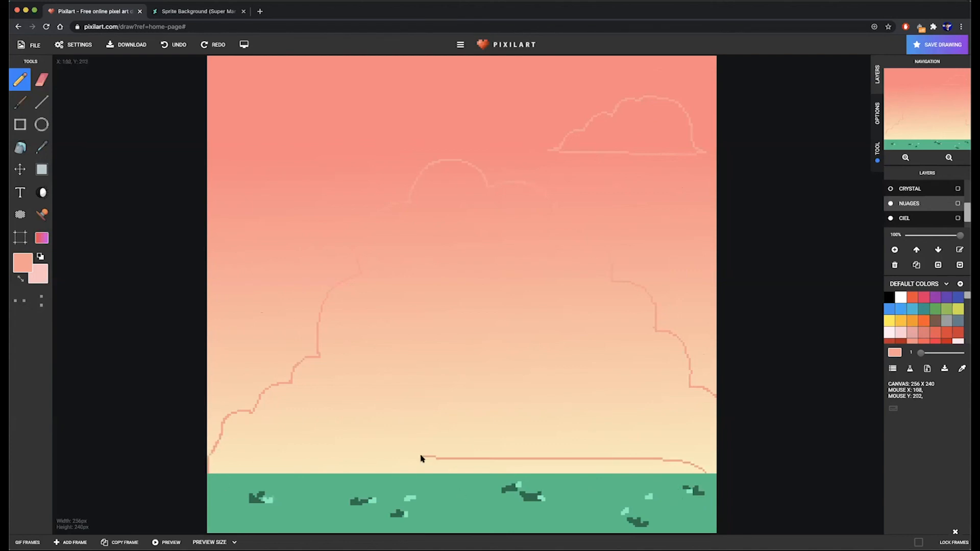
pyautogui.hotkey('ctrl', 'z')
pyautogui.hotkey('ctrl', 'z')
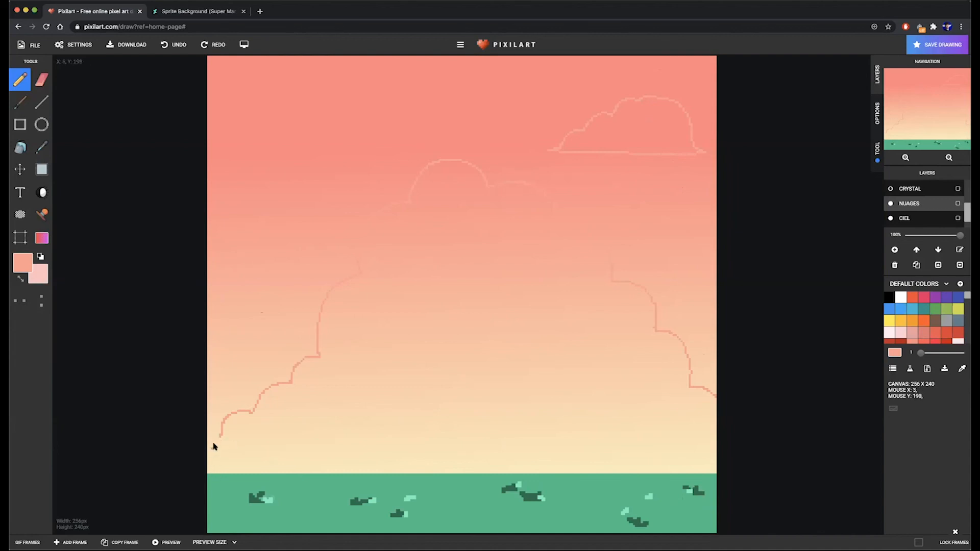
# Step: Extend the large cloud's outline to the canvas's left edge and draw a diagonal from the ground to its right end
pyautogui.moveTo(218, 438); pyautogui.dragTo(202, 451)
pyautogui.moveTo(544, 473); pyautogui.dragTo(714, 401)
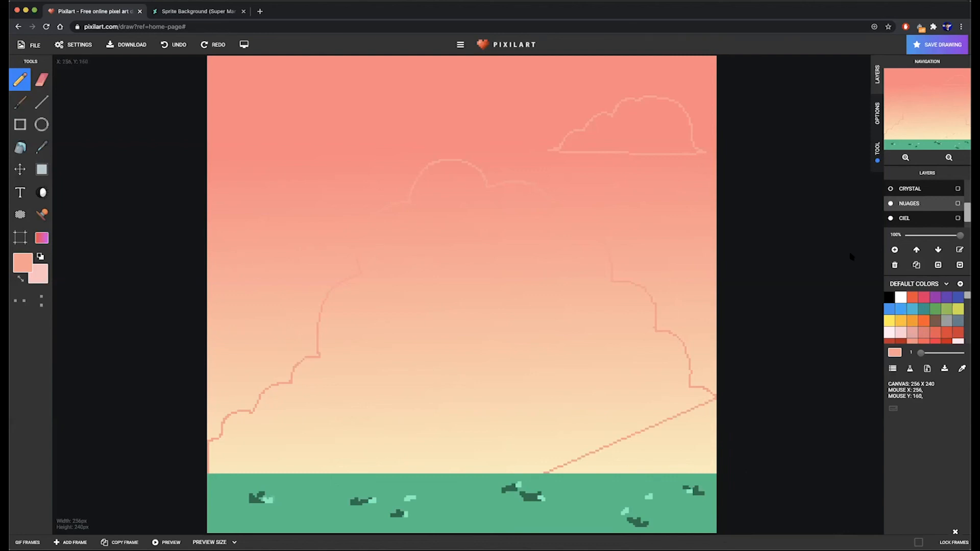
# Step: Show both crystal copy layers and CRYSTAL PETIT over the cloud outline, and hide CRYSTAL PETIT and the second copy again
pyautogui.scroll(3, 919, 212)
pyautogui.scroll(-1, 916, 212)
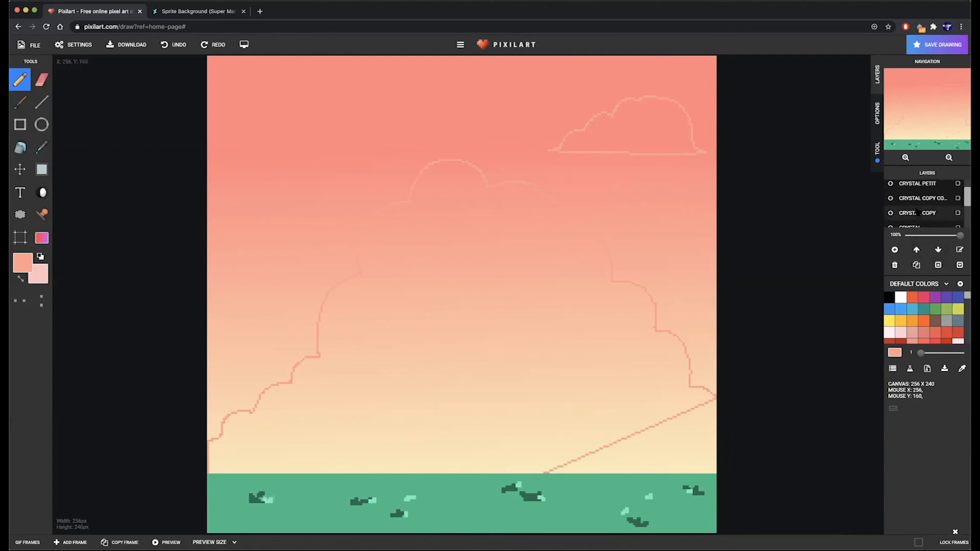
pyautogui.click(889, 214)
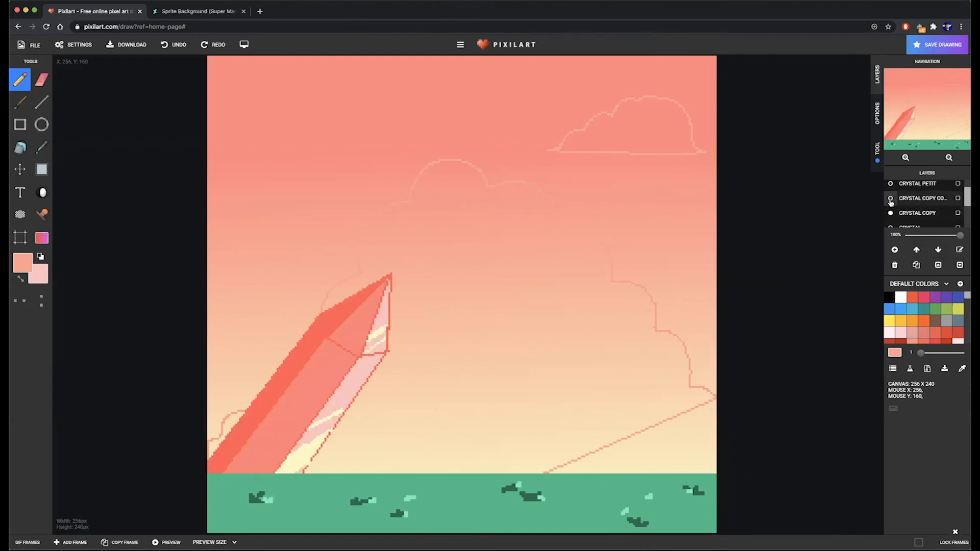
pyautogui.click(890, 198)
pyautogui.click(890, 184)
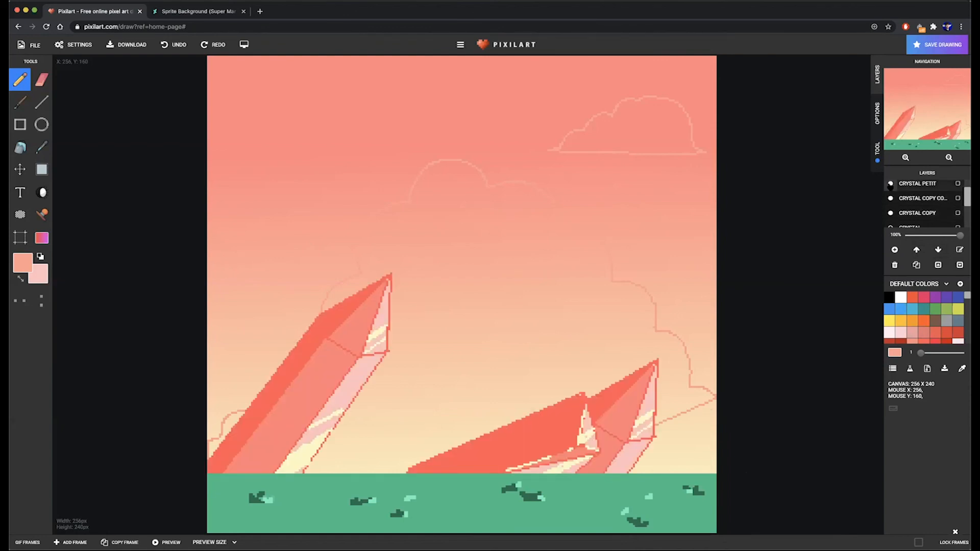
pyautogui.click(890, 183)
pyautogui.click(891, 198)
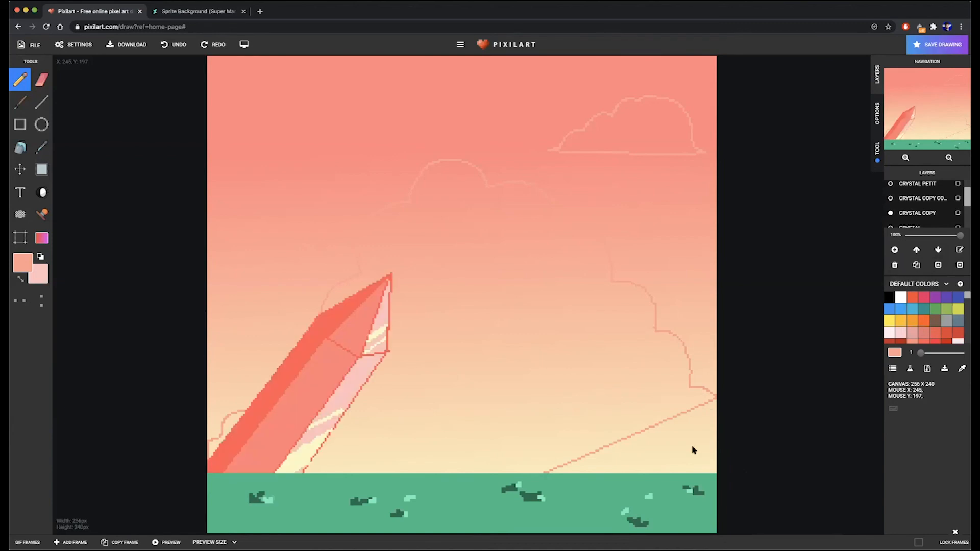
# Step: Undo the crystal display and diagonal line, and close the large cloud's outline down both canvas edges and behind the ground
pyautogui.press('super+z')
pyautogui.press('super+z')
pyautogui.press('super+z')
pyautogui.press('super+z')
pyautogui.press('super+z')
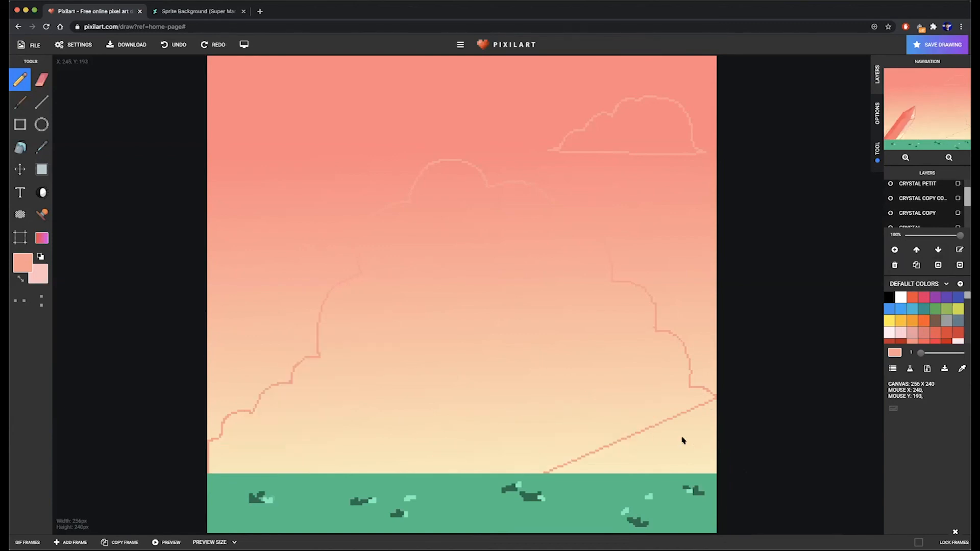
pyautogui.press('super+z')
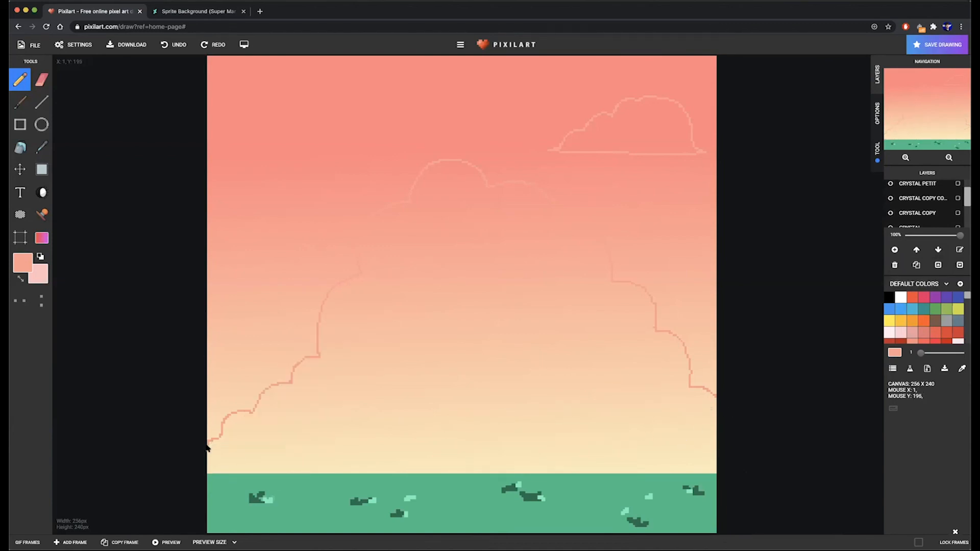
pyautogui.moveTo(207, 474); pyautogui.dragTo(210, 463)
pyautogui.moveTo(715, 474); pyautogui.dragTo(716, 406)
# Step: Hide the SOL layer, sample the pale yellow at the bottom of the sky, and show the layer again
pyautogui.click(41, 147)
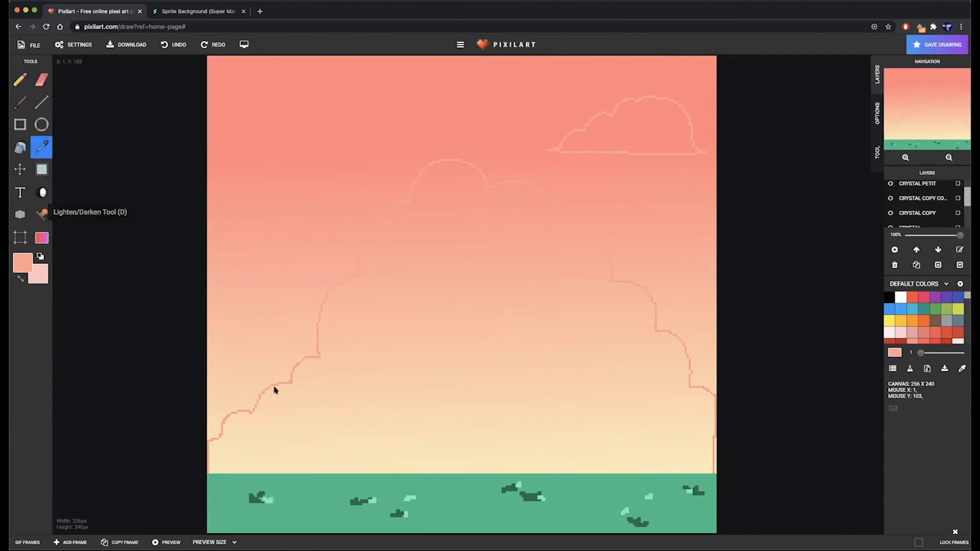
pyautogui.scroll(1, 892, 187)
pyautogui.click(891, 187)
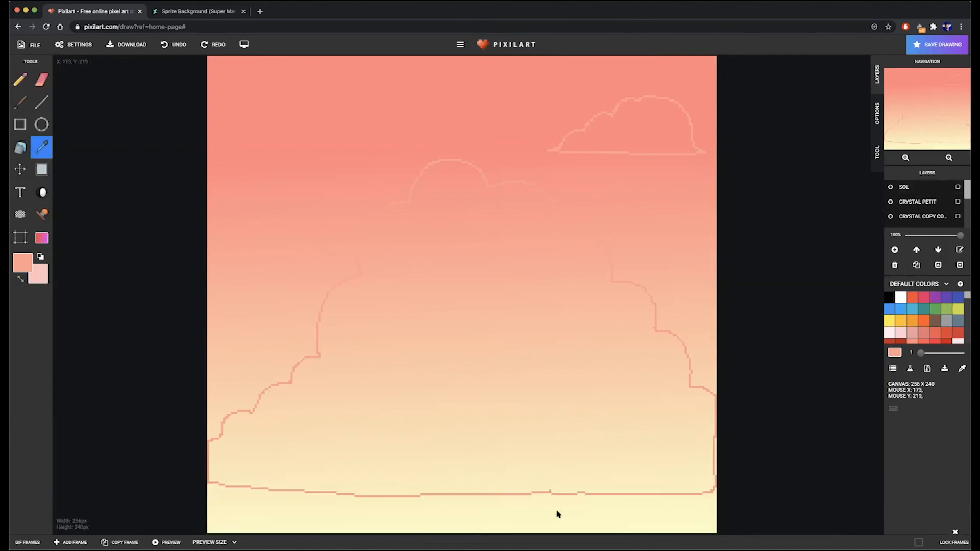
pyautogui.click(553, 526)
pyautogui.click(891, 188)
# Step: Fill the large cloud and the small upper-right cloud with the pale yellow on the NUAGES layer
pyautogui.scroll(1, 894, 197)
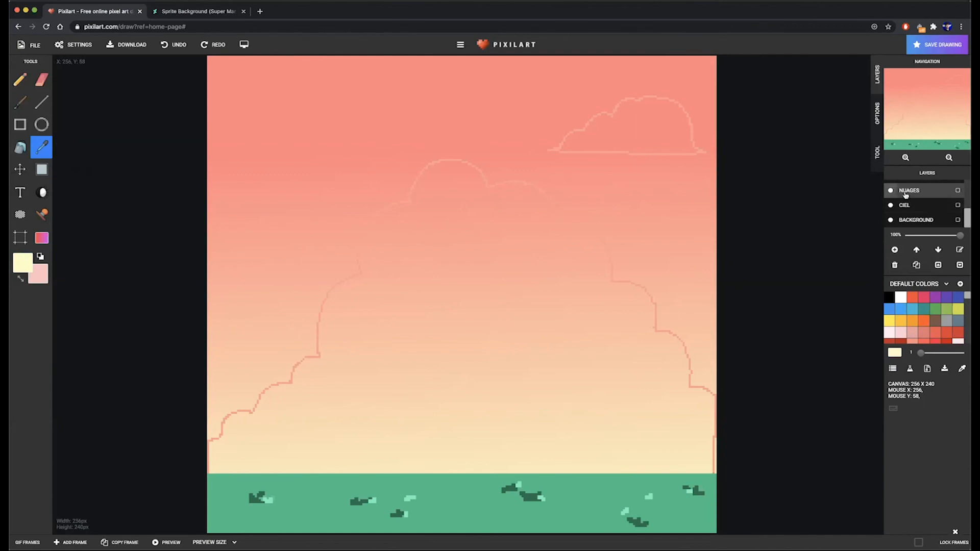
pyautogui.click(20, 147)
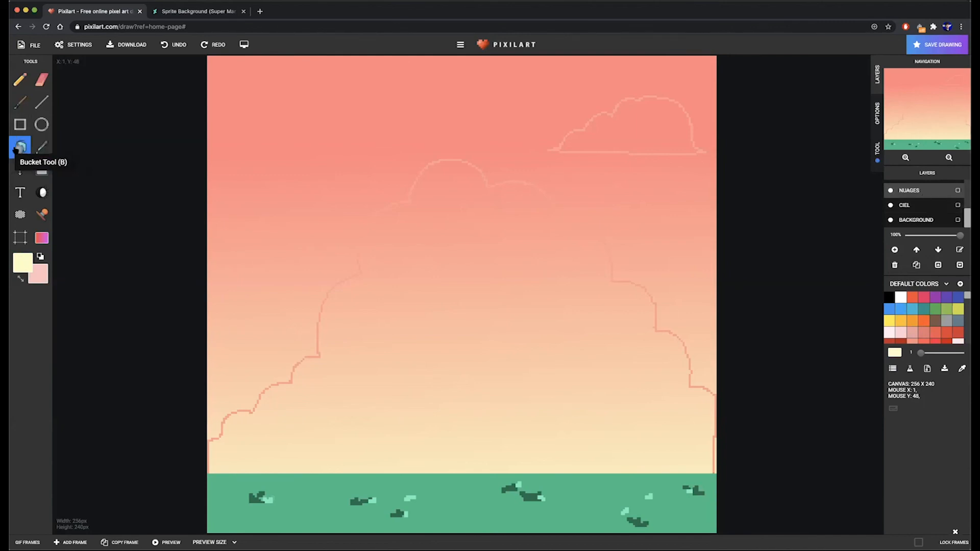
pyautogui.click(546, 362)
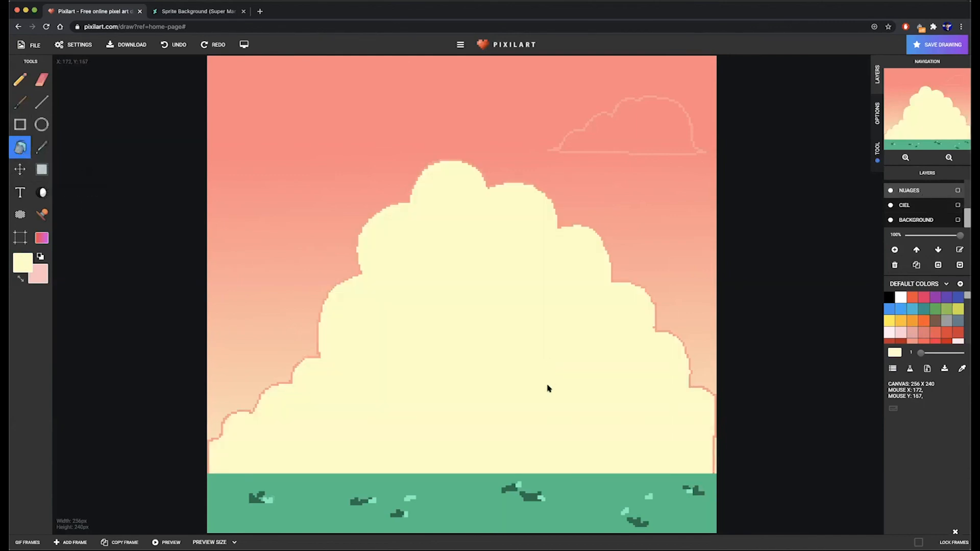
pyautogui.click(630, 137)
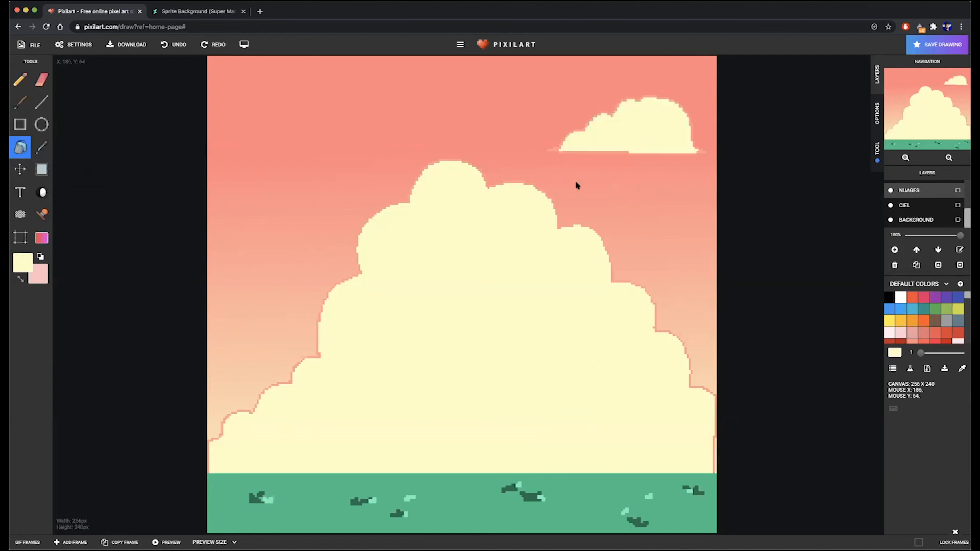
# Step: Show the CRYSTAL PETIT, both crystal copy and CRYSTAL layers again in front of the filled clouds
pyautogui.scroll(5, 898, 206)
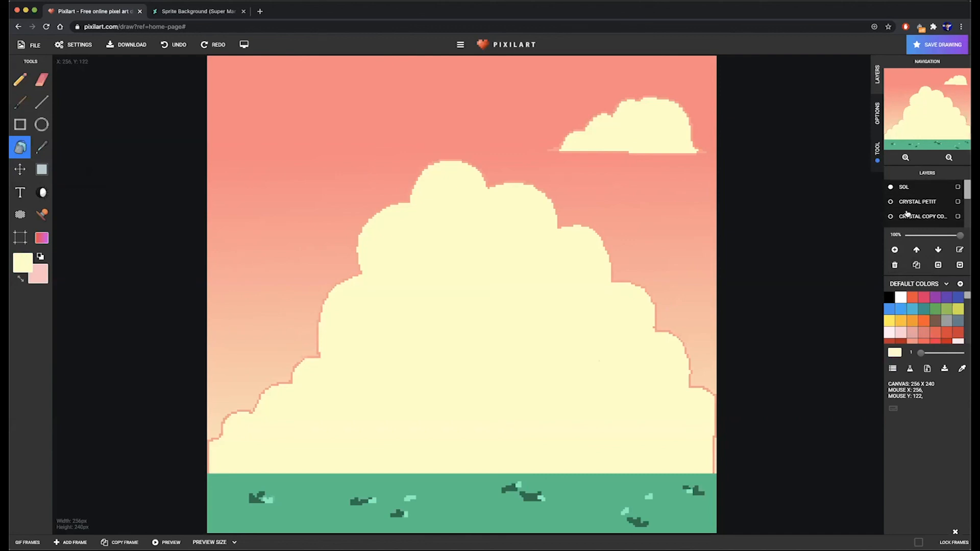
pyautogui.click(891, 202)
pyautogui.scroll(-1, 892, 208)
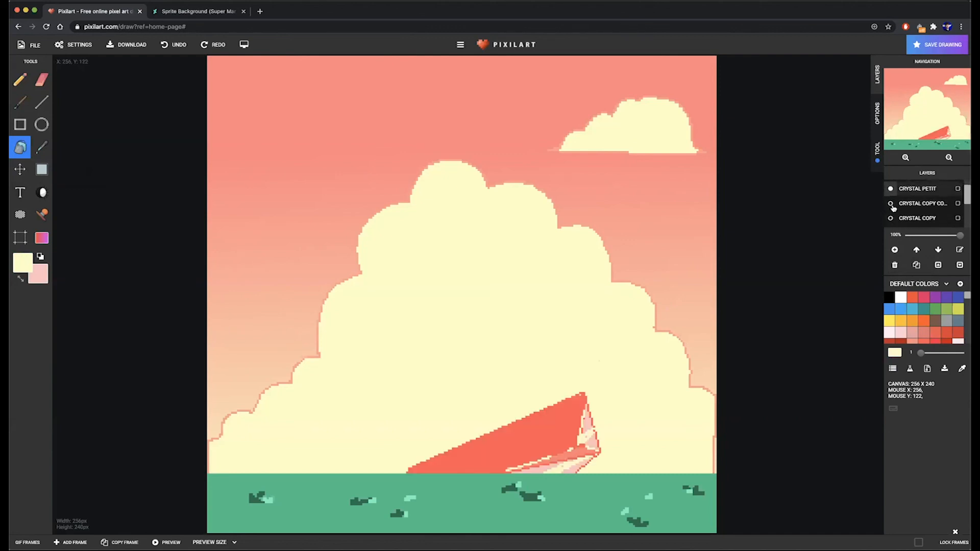
pyautogui.click(891, 207)
pyautogui.scroll(-1, 891, 209)
pyautogui.click(891, 204)
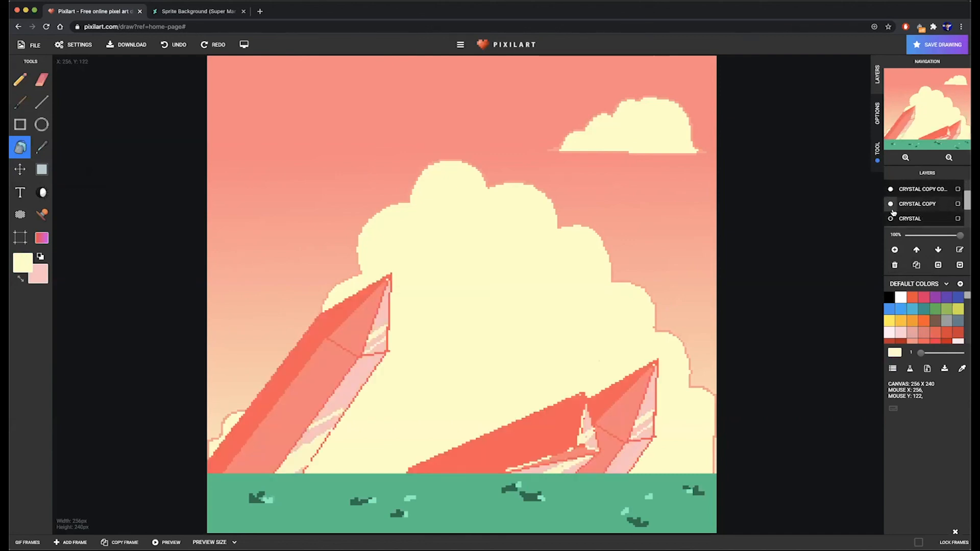
pyautogui.click(890, 219)
pyautogui.scroll(1, 894, 221)
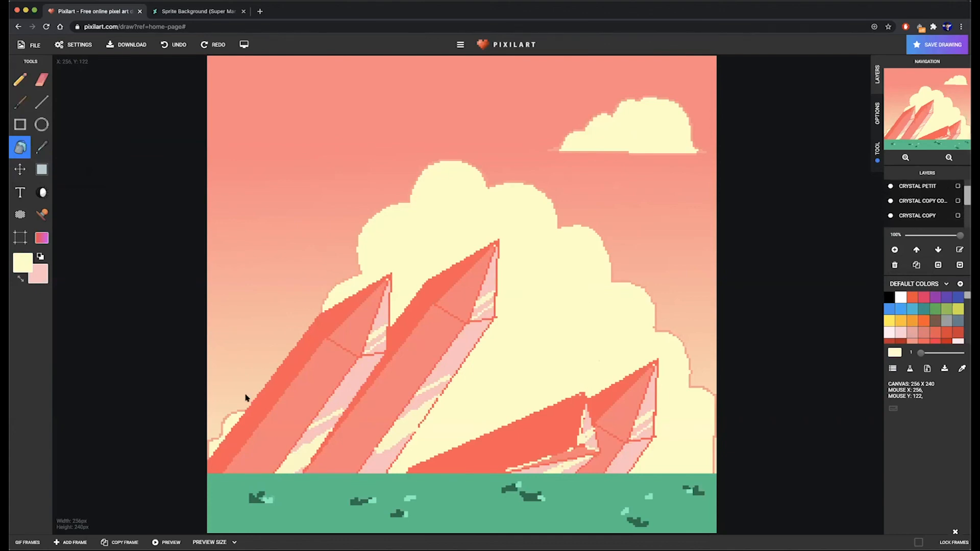